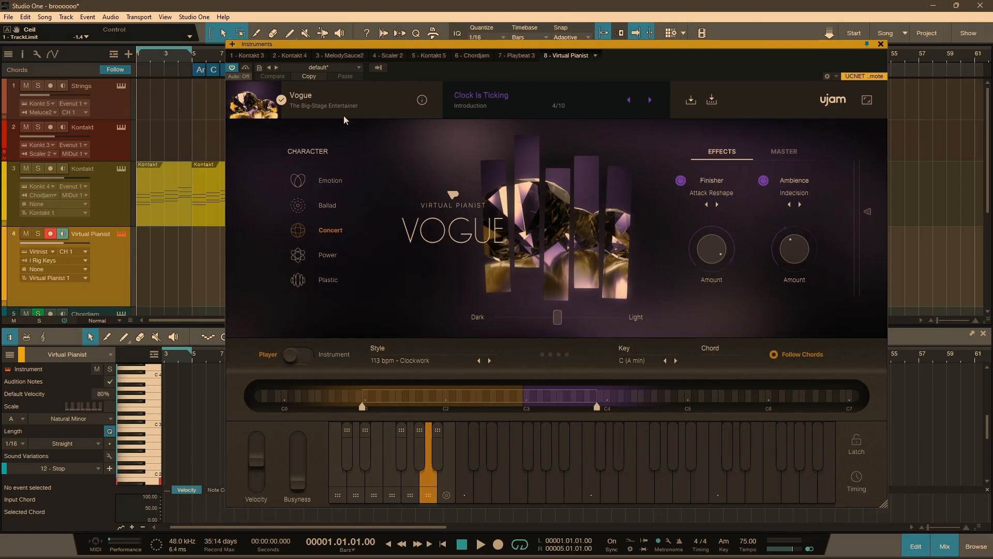
- Browse the preset library's Factory, User and All filters and the Introduction, Soft & Dark, Strong & Bright and Style Showcase categories
click(324, 98)
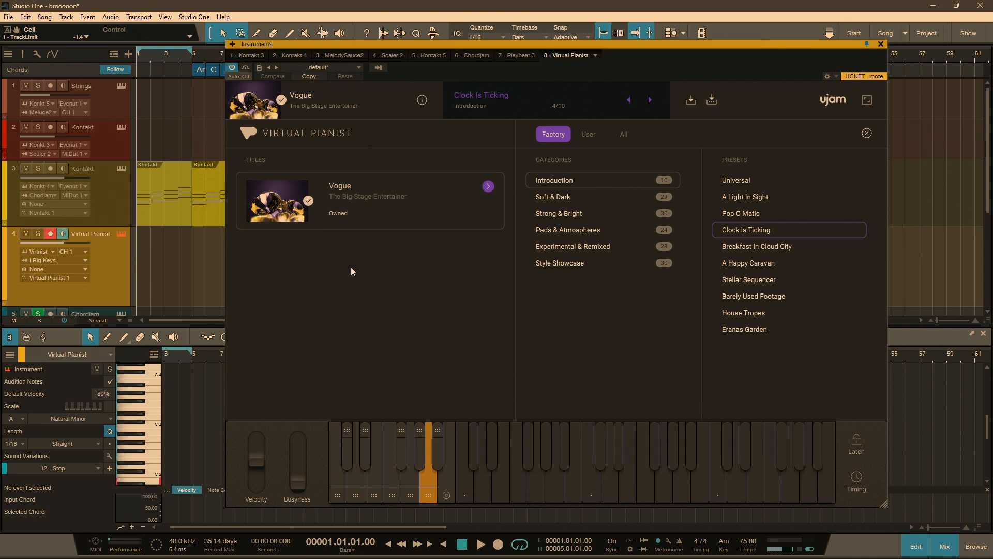
click(357, 208)
click(591, 137)
click(622, 138)
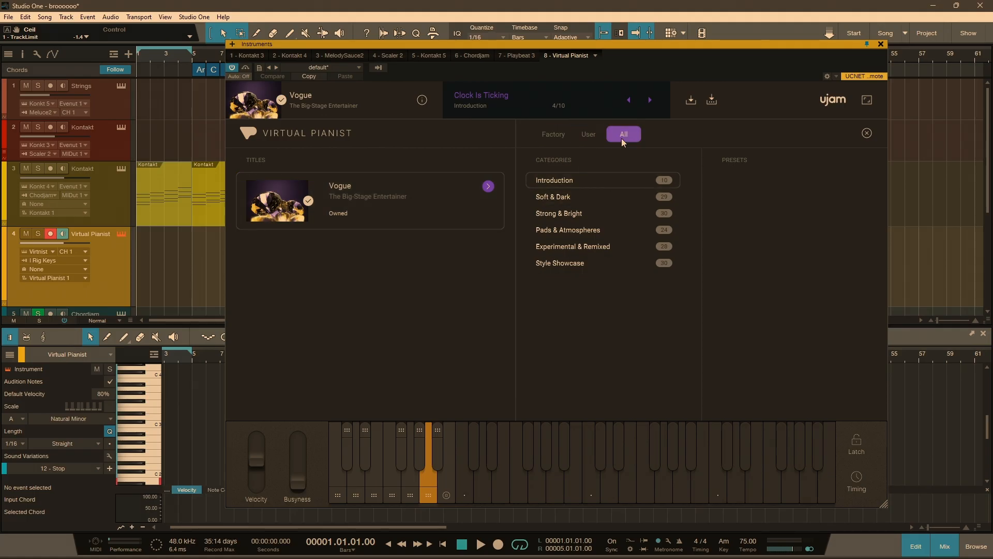
click(548, 142)
click(564, 186)
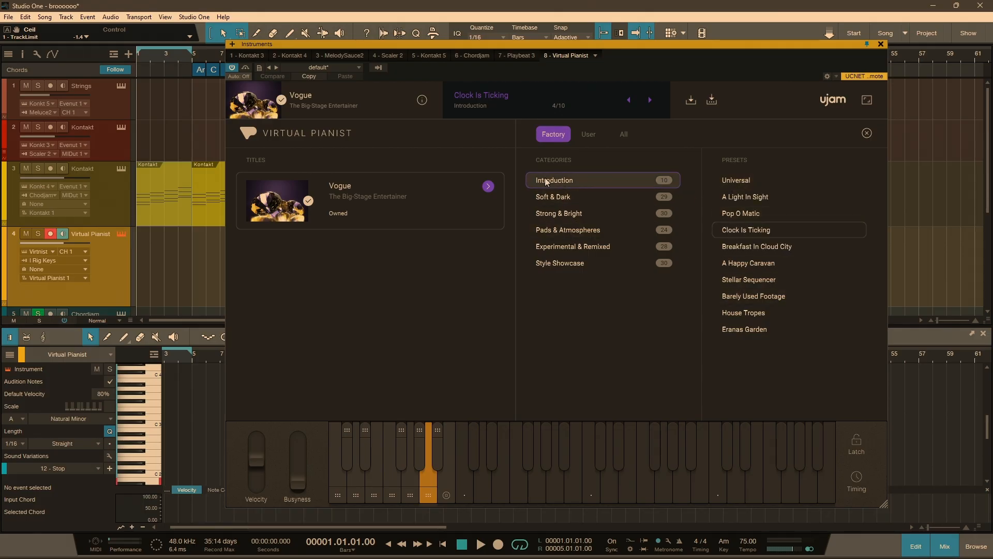
click(547, 197)
click(562, 221)
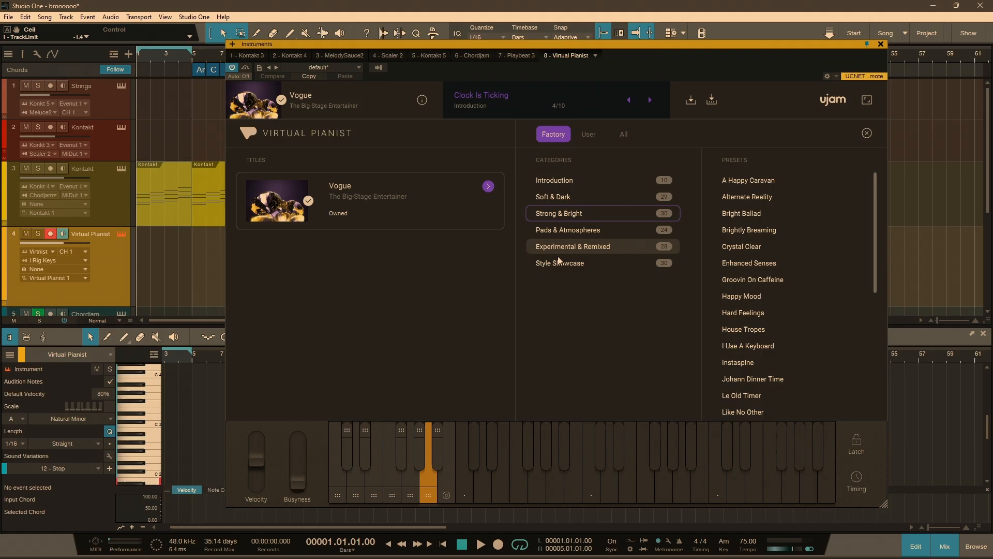
click(557, 263)
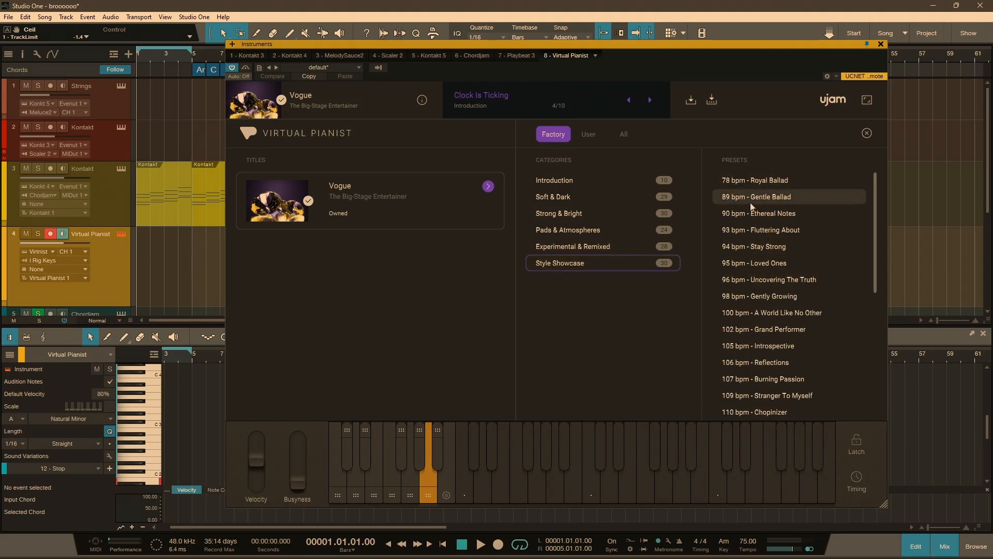
- Load the A Light In Sight preset from the Soft & Dark factory category
click(595, 199)
click(745, 186)
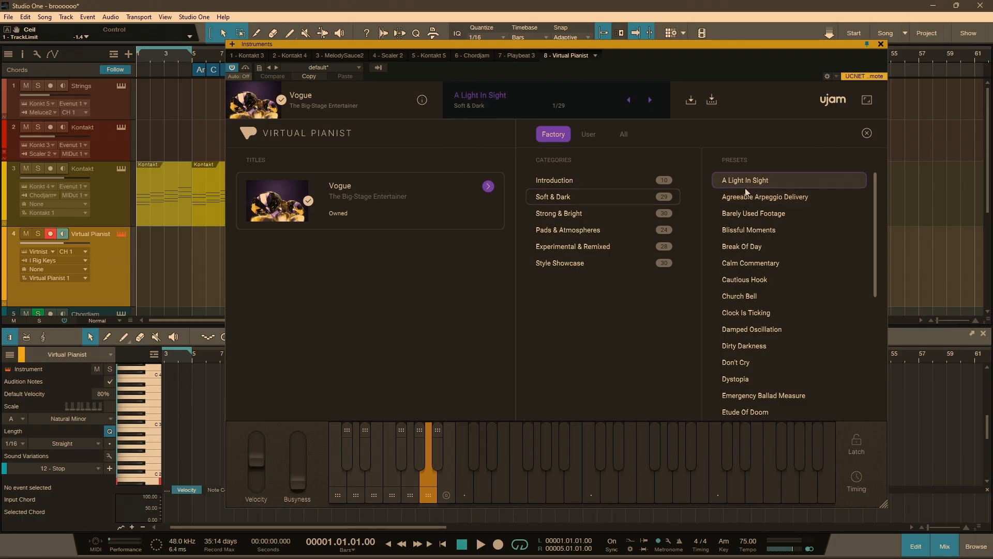
click(746, 180)
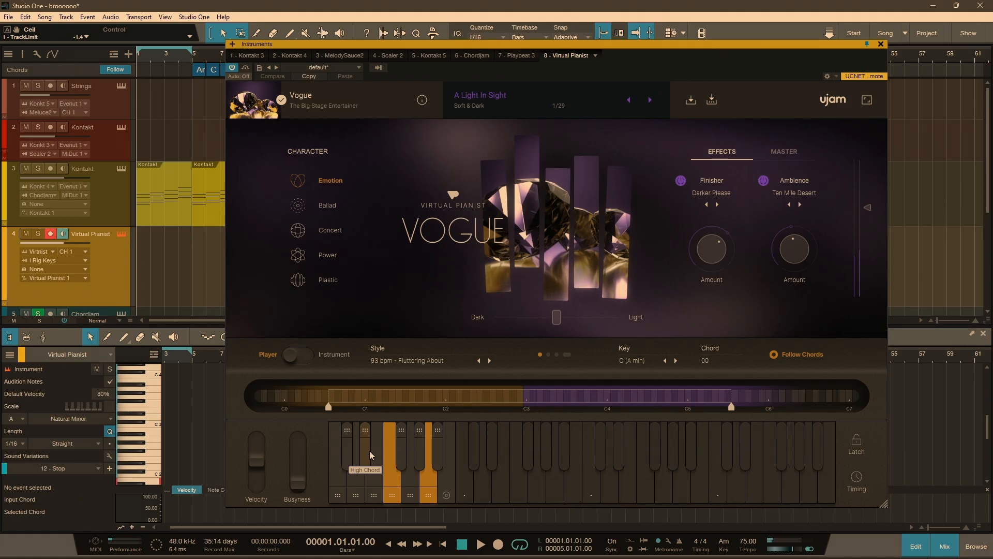
- Audition the Ballad, Concert, Power and Plastic characters and switch back to Emotion
click(316, 207)
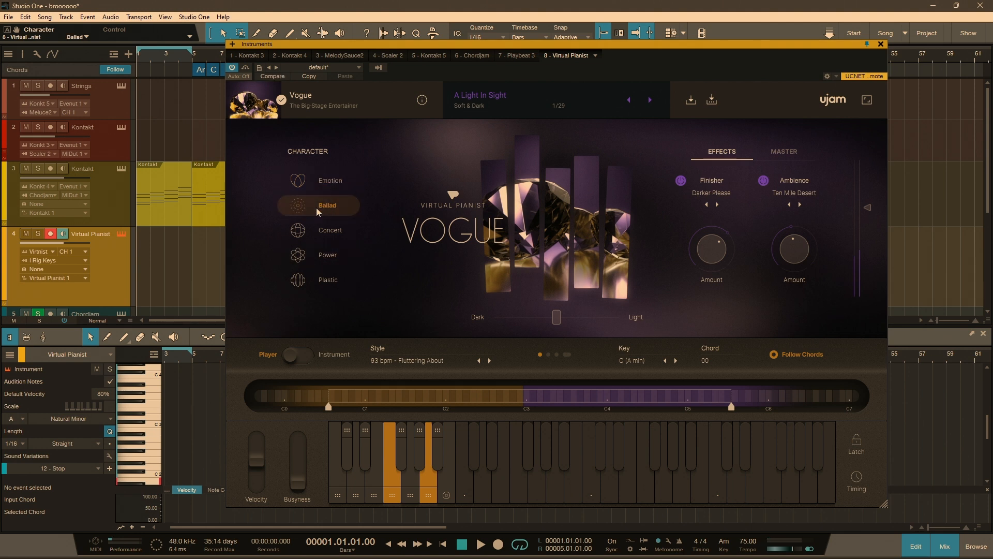
click(322, 234)
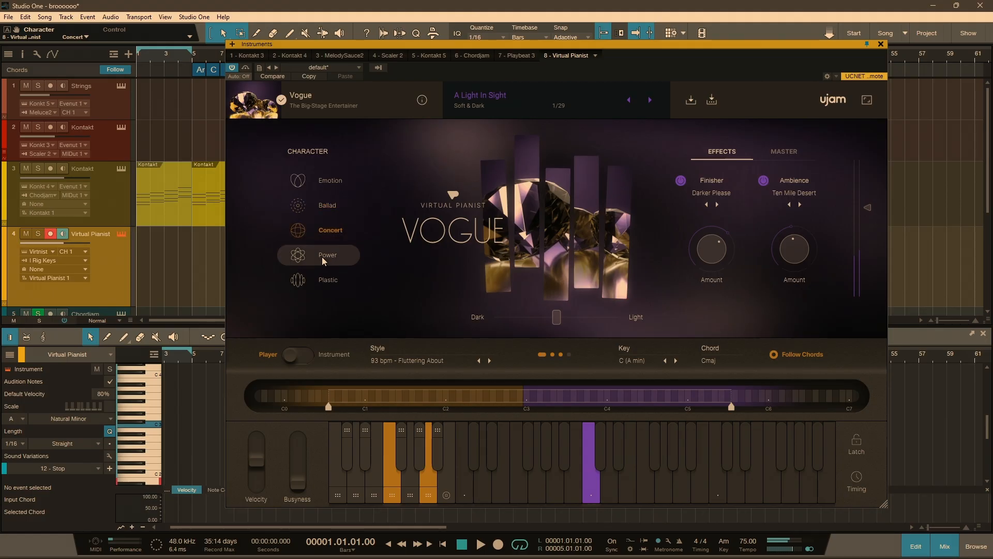
click(324, 259)
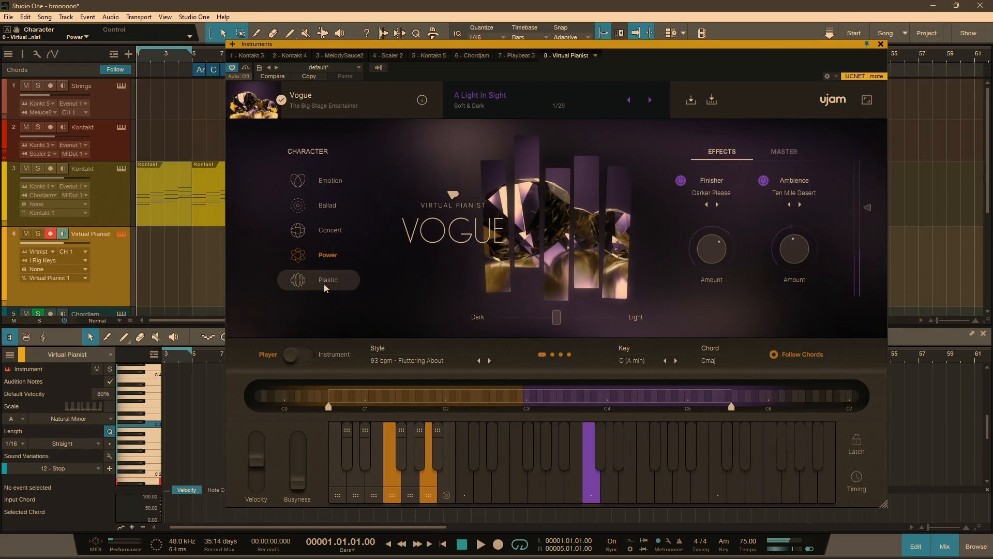
click(324, 284)
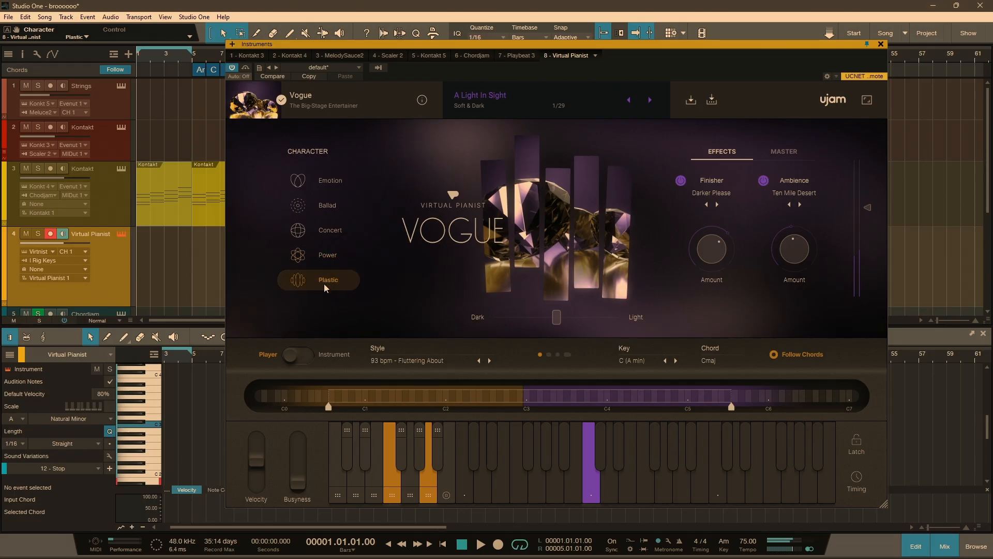
click(315, 188)
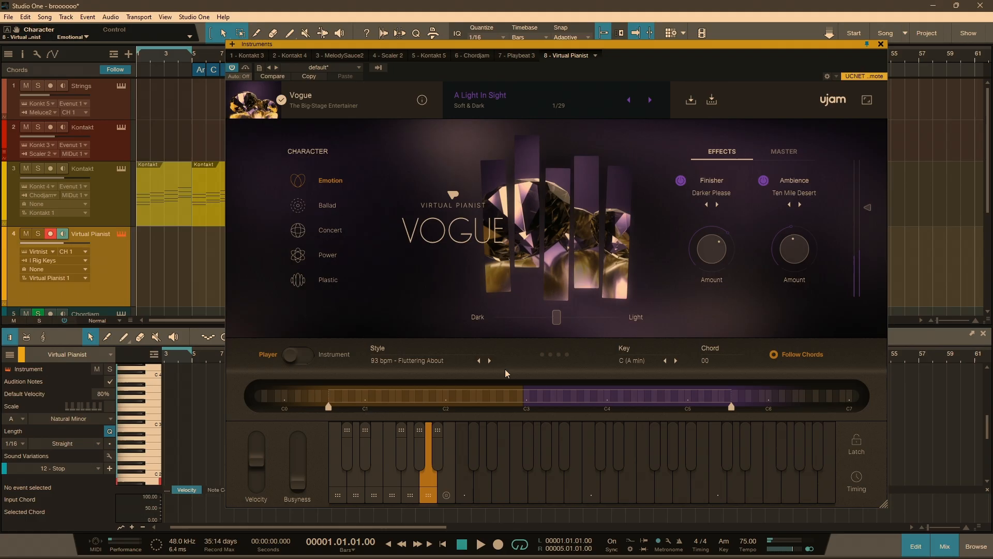
- Sweep the Dark/Light balance to both extremes and return it close to the centre at -2
drag(557, 317, 454, 330)
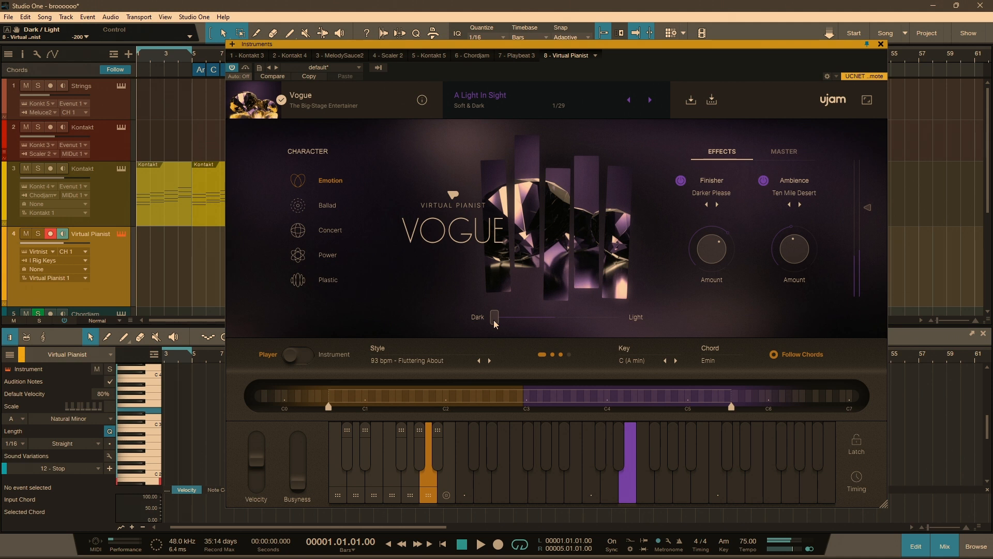
drag(495, 318, 632, 325)
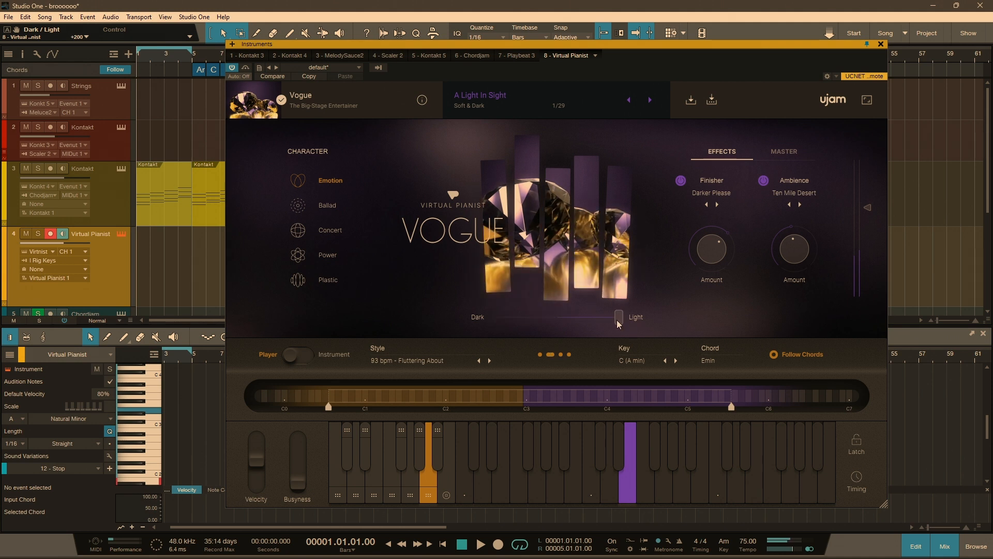
drag(619, 323, 548, 322)
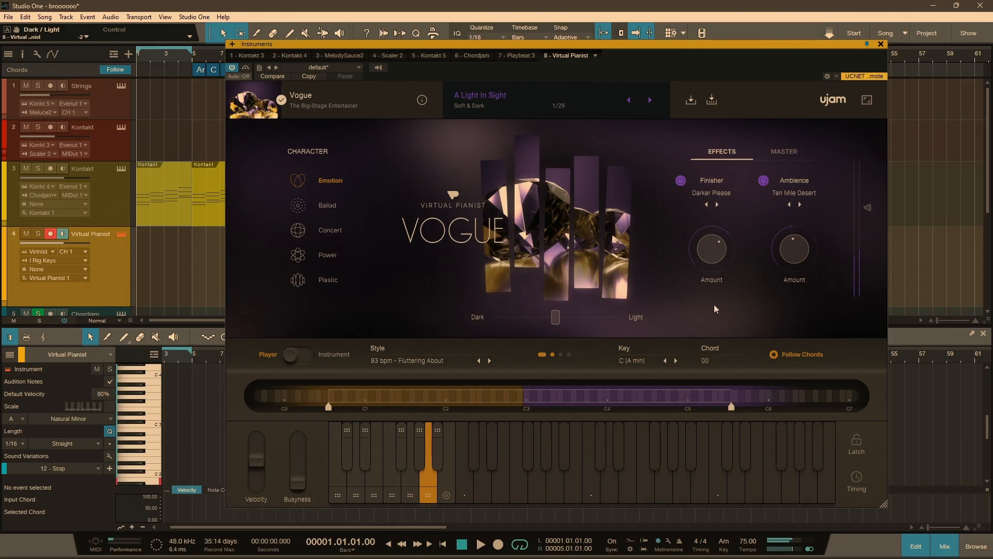
- Look through the available keys and keep C (A min) as the player's key
click(429, 497)
click(635, 362)
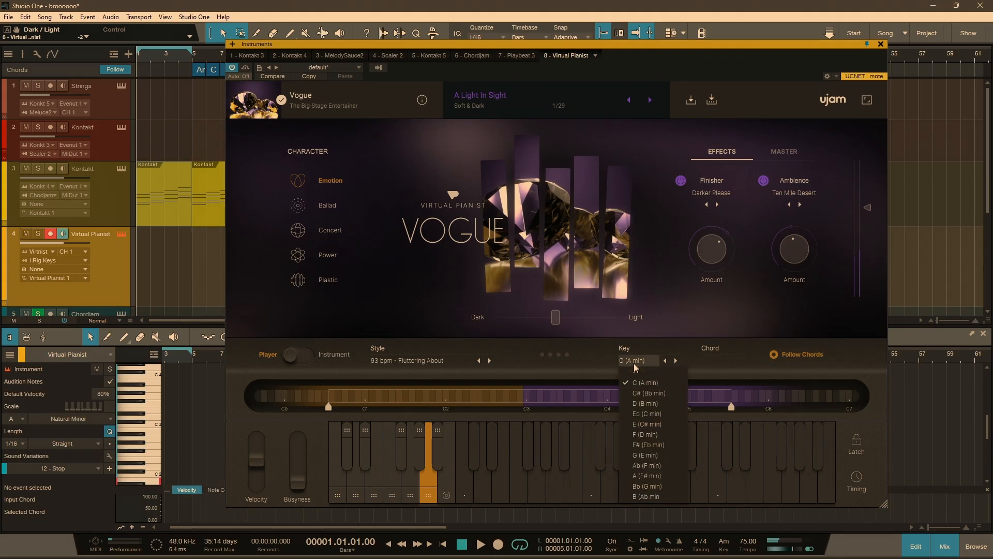
click(655, 383)
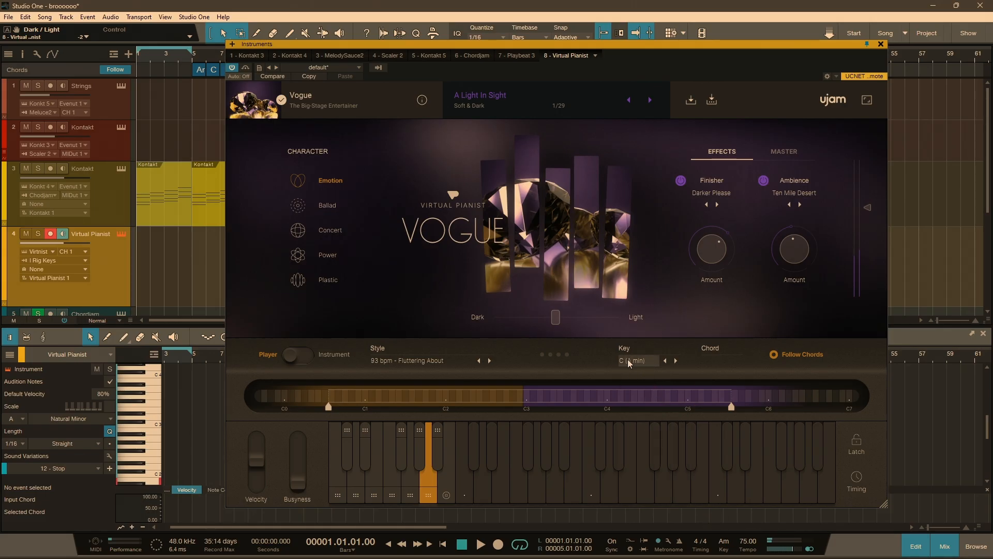
- Switch Latch on and back off, and inspect the Sync and Speed options in the timing settings
click(854, 445)
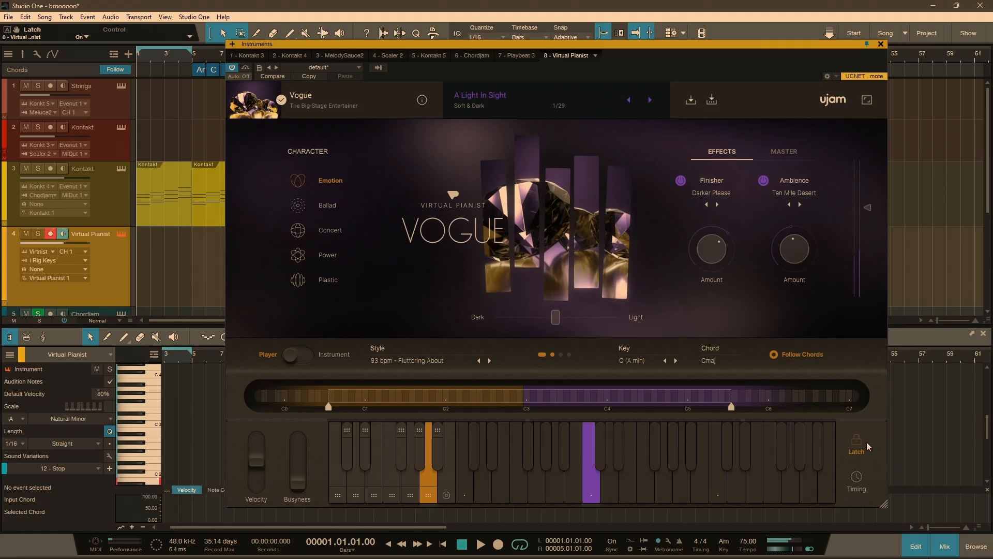
click(857, 449)
click(860, 489)
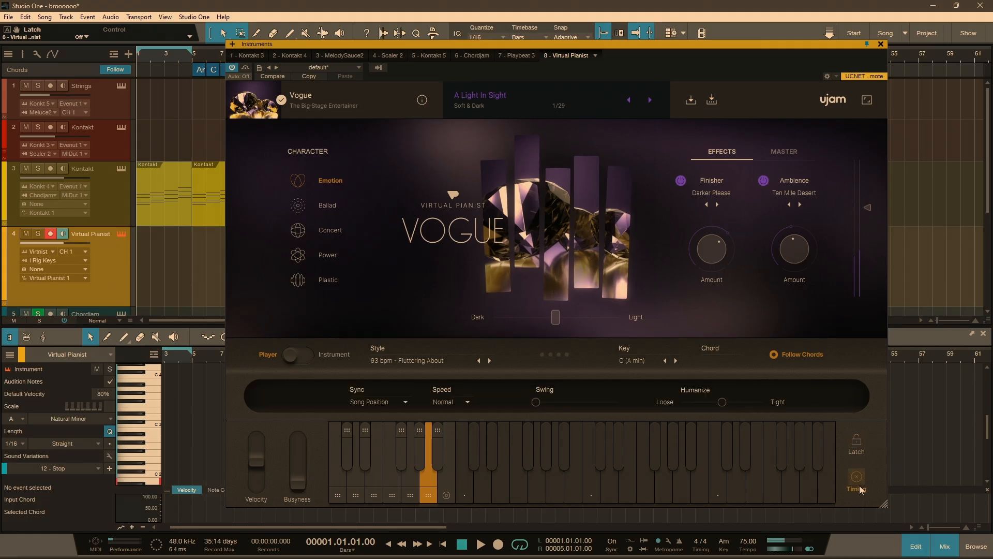
click(382, 403)
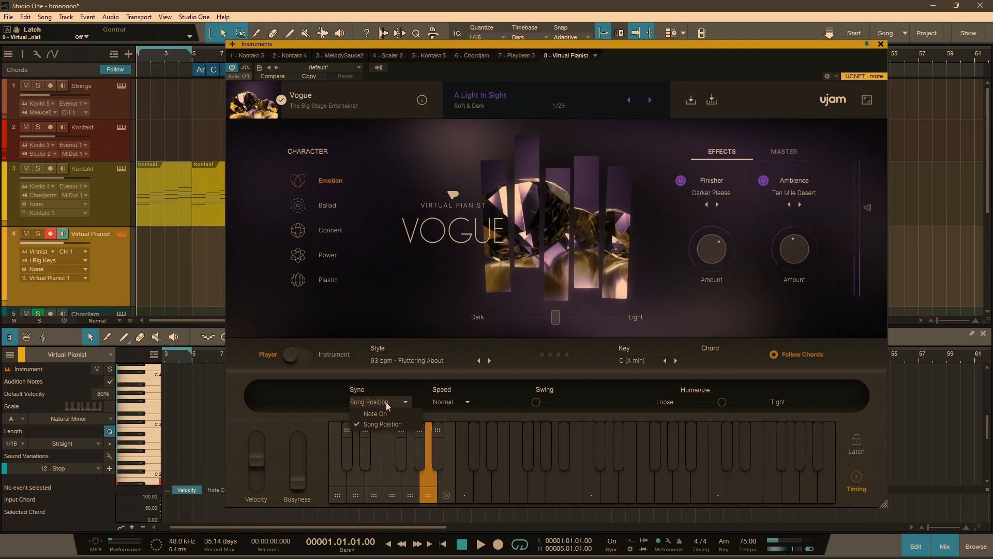
click(461, 402)
click(487, 401)
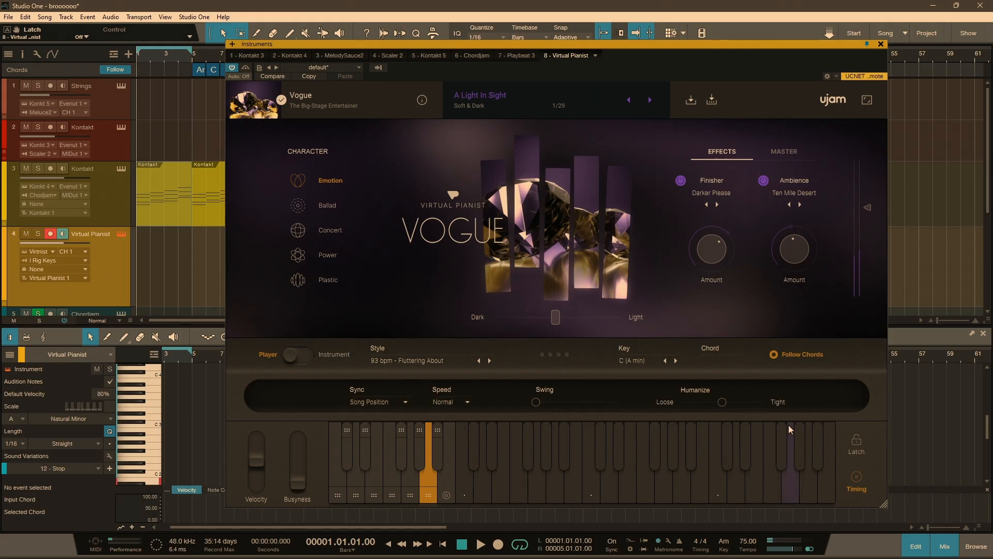
click(857, 474)
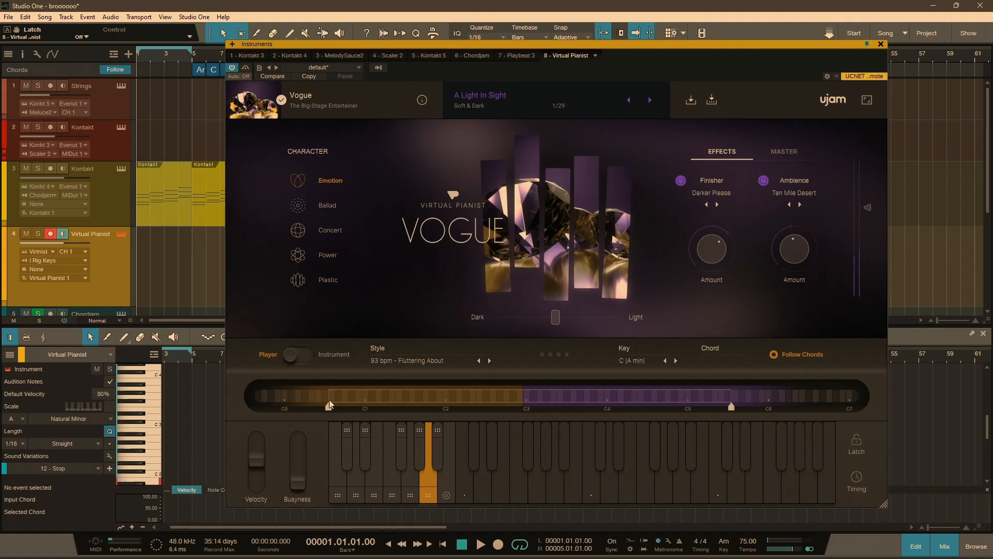
- Try a high playing range, and set the Left Range to 21 and the Right Range to 60
drag(328, 405, 556, 413)
drag(734, 406, 863, 412)
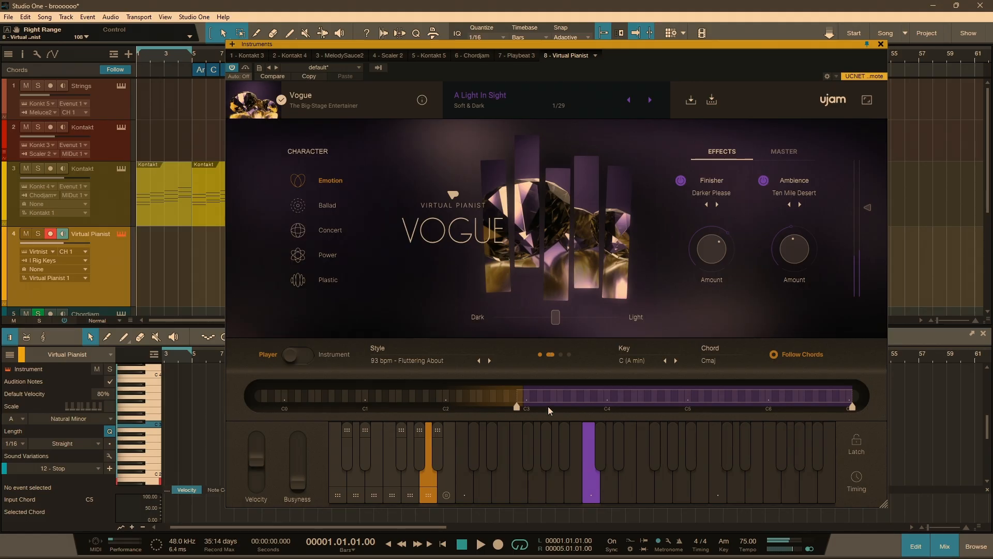
drag(514, 407, 261, 407)
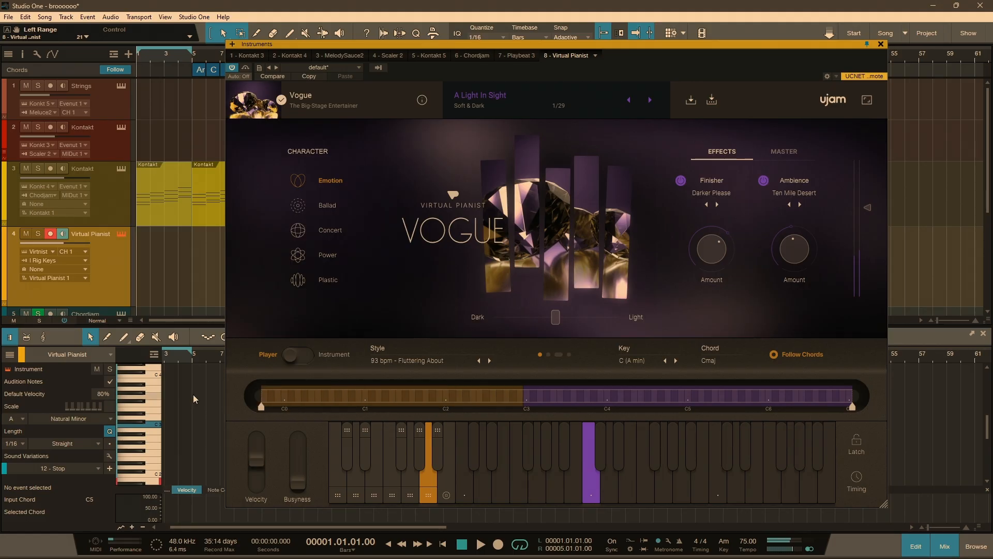
drag(852, 408, 529, 407)
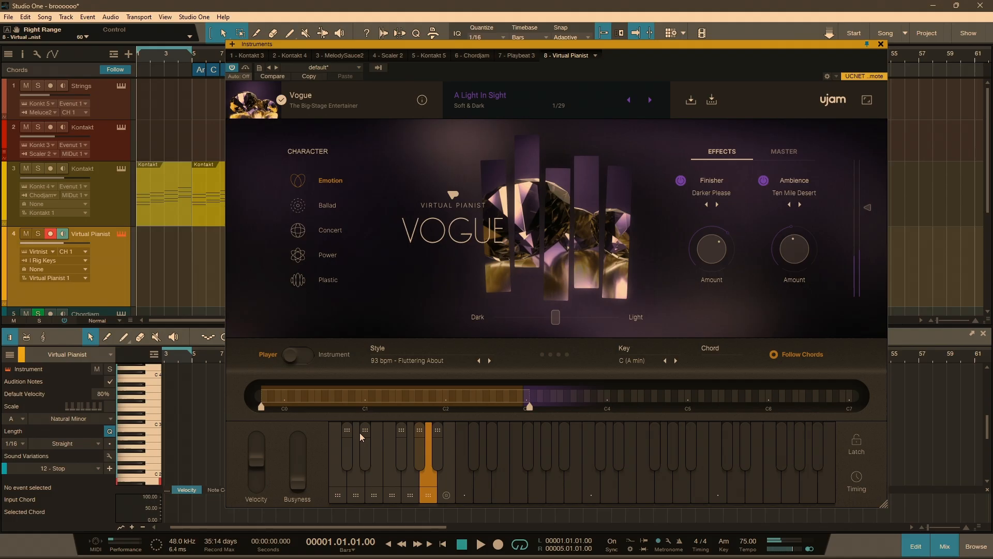
- Switch the Finisher off, choose the Granular Paradise effect from the Remix group and switch it back on
click(683, 182)
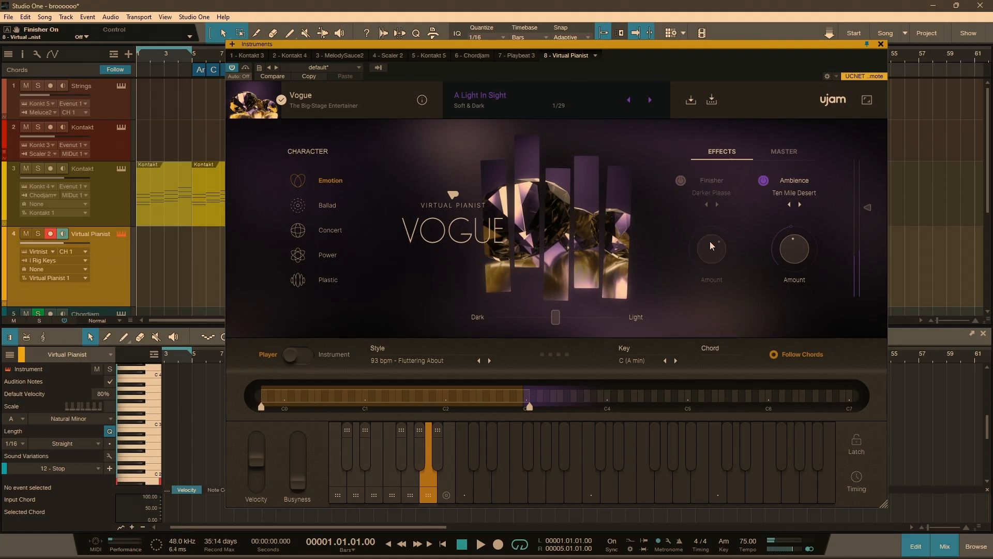
click(704, 189)
mouse_move(703, 206)
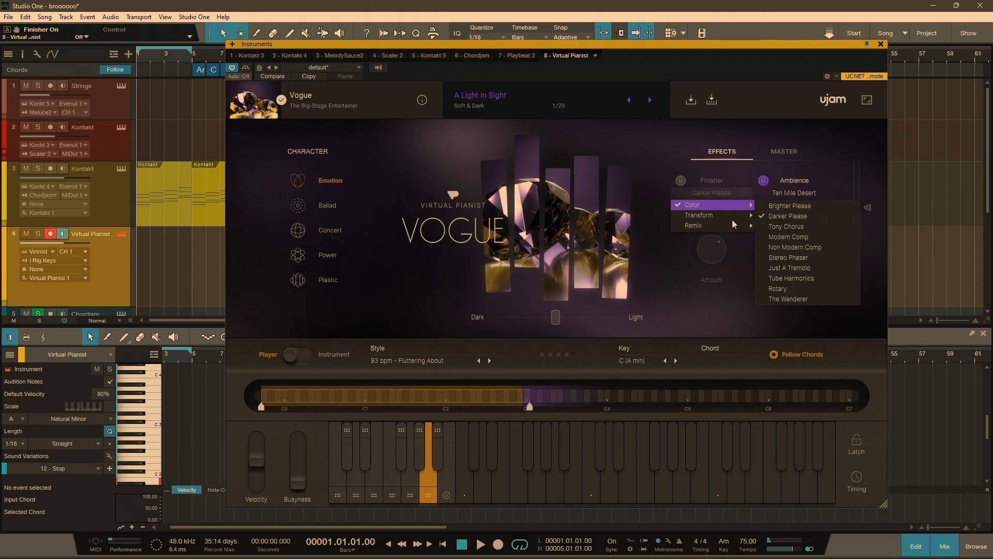
mouse_move(729, 215)
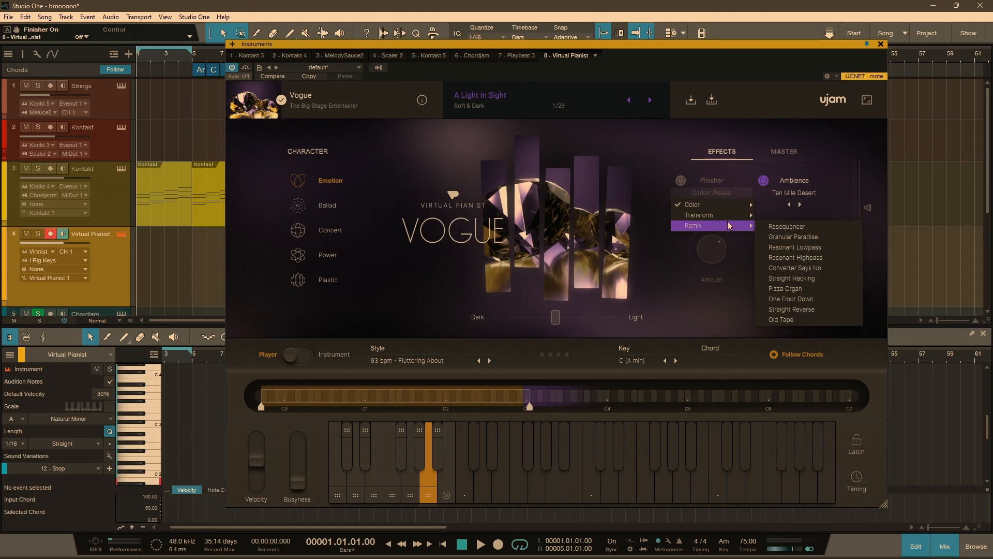
click(791, 248)
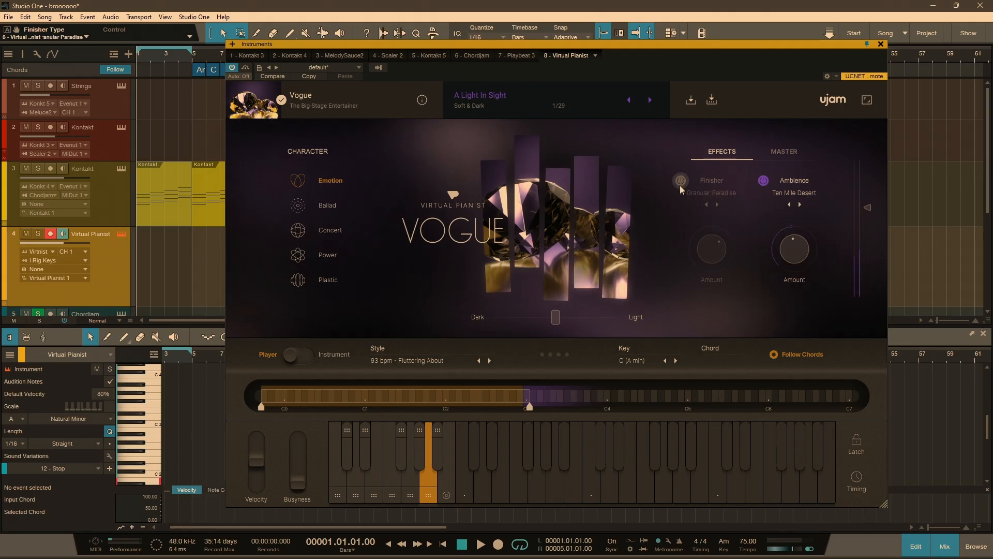
click(680, 181)
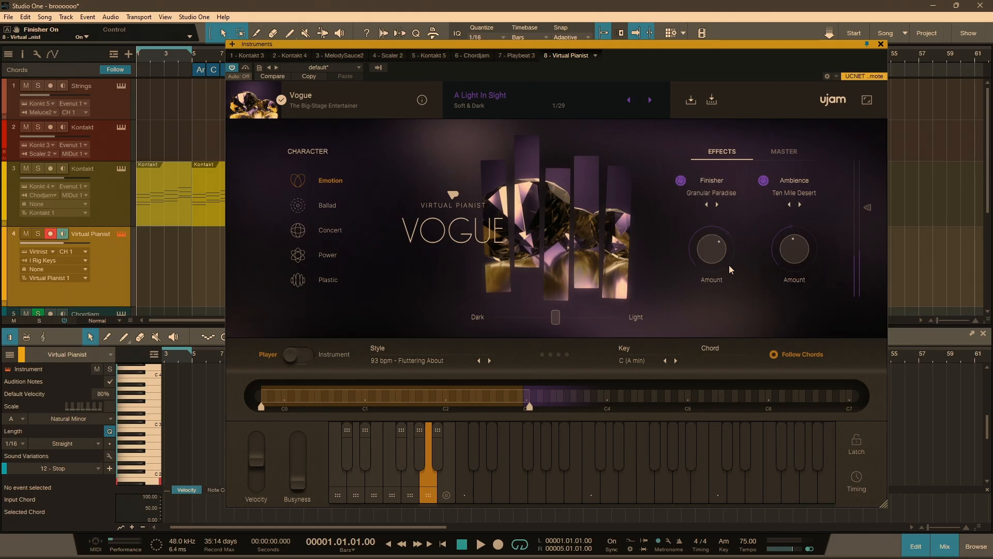
- Change the Finisher to Old Mechanics from the Transform group and raise its amount to 100%
click(711, 193)
mouse_move(707, 216)
click(786, 268)
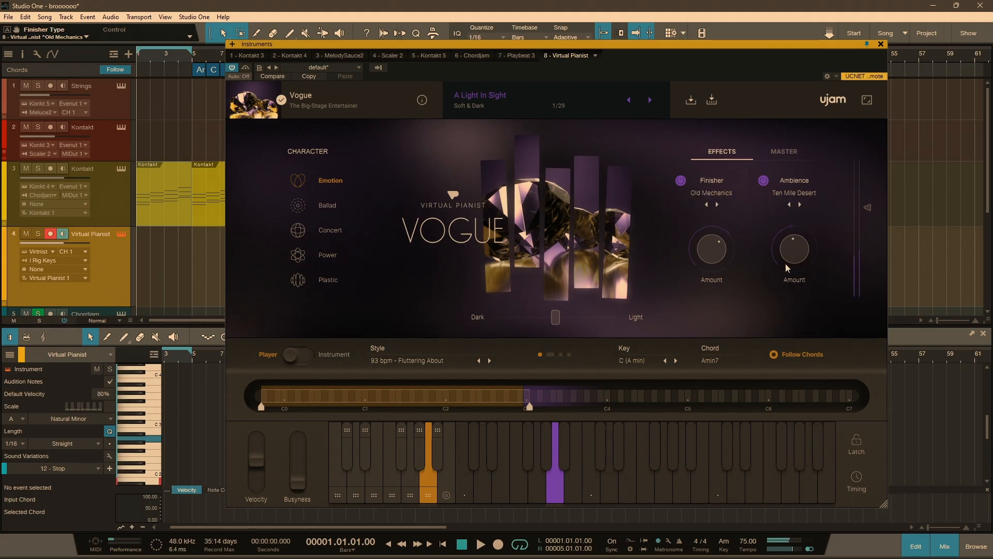
drag(713, 246, 712, 215)
- Switch the Finisher to Modern Comp from the Color group
click(703, 191)
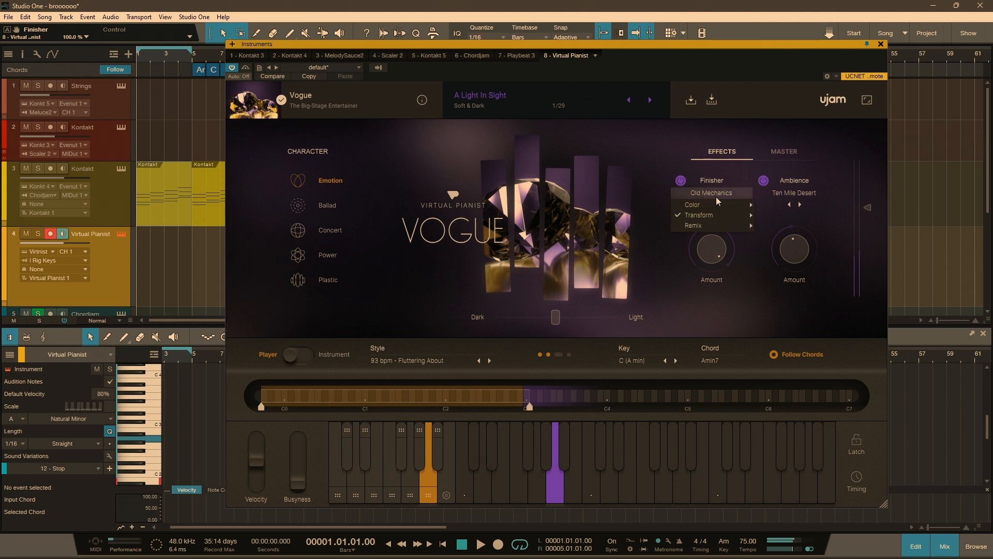
mouse_move(730, 207)
click(781, 237)
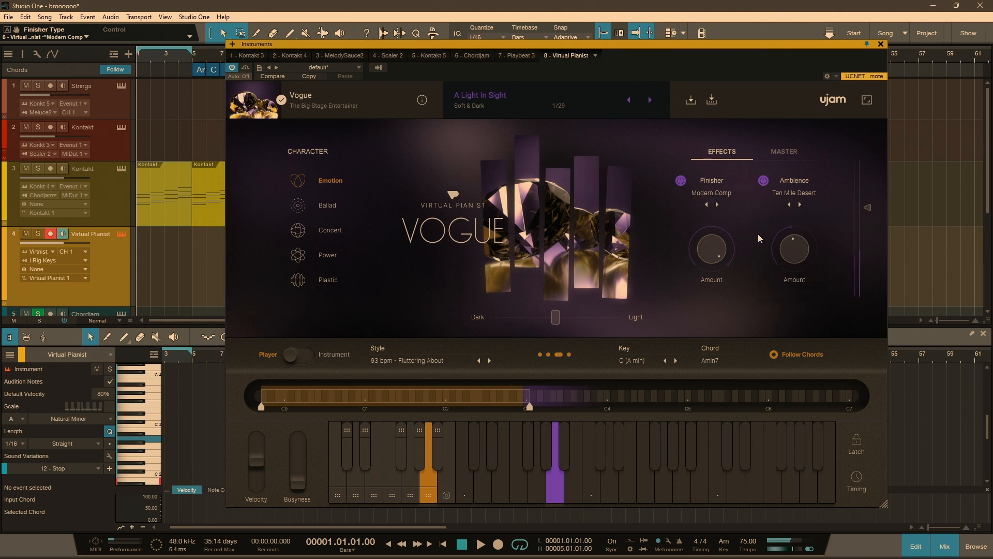
- Change the Finisher to Tony Chorus from the Color group and adjust its amount to 100%
click(718, 193)
mouse_move(728, 206)
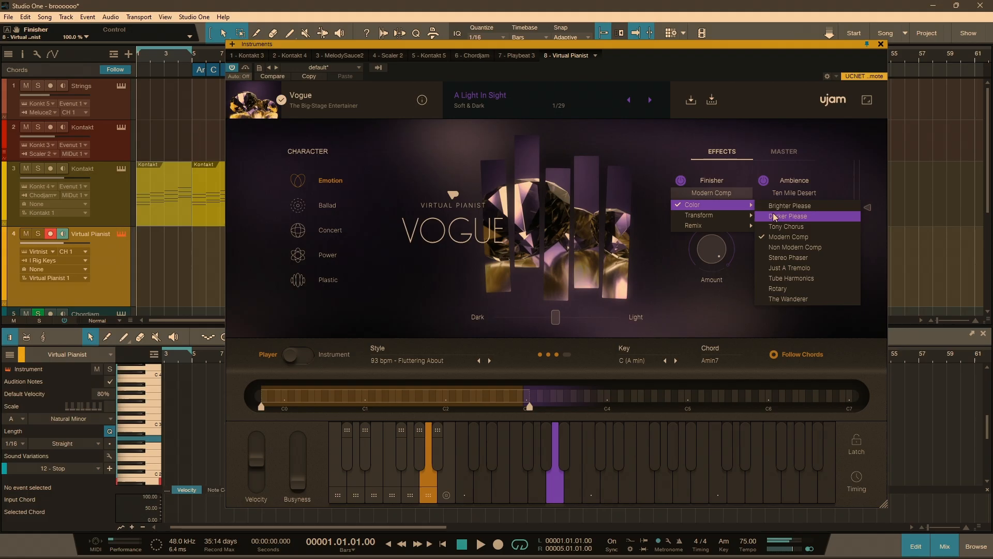
click(771, 226)
drag(722, 243, 720, 262)
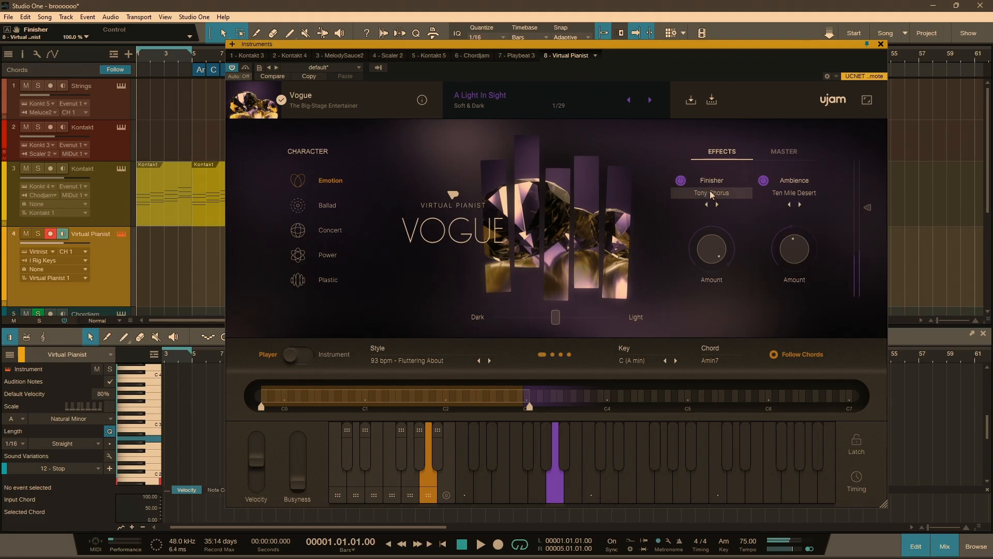
- Switch the Finisher off and view the effect categories available for Ambience
click(681, 181)
click(791, 195)
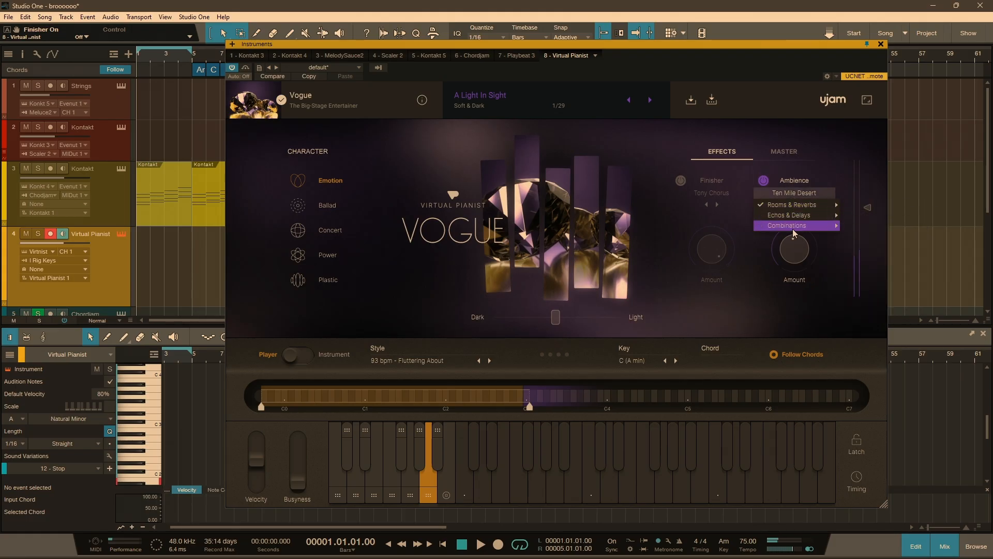
mouse_move(793, 228)
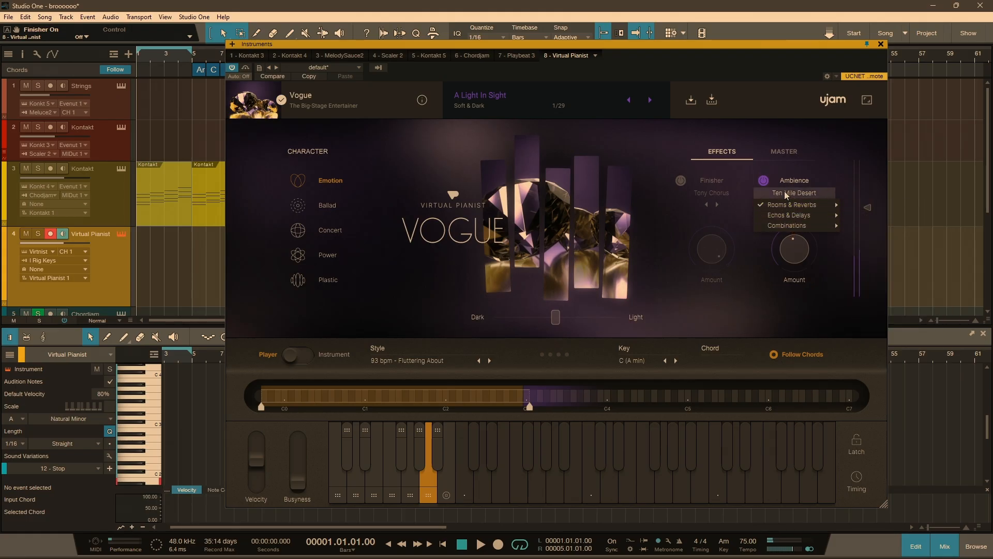
- Show the master controls and set the Tune to +50 cents
click(793, 155)
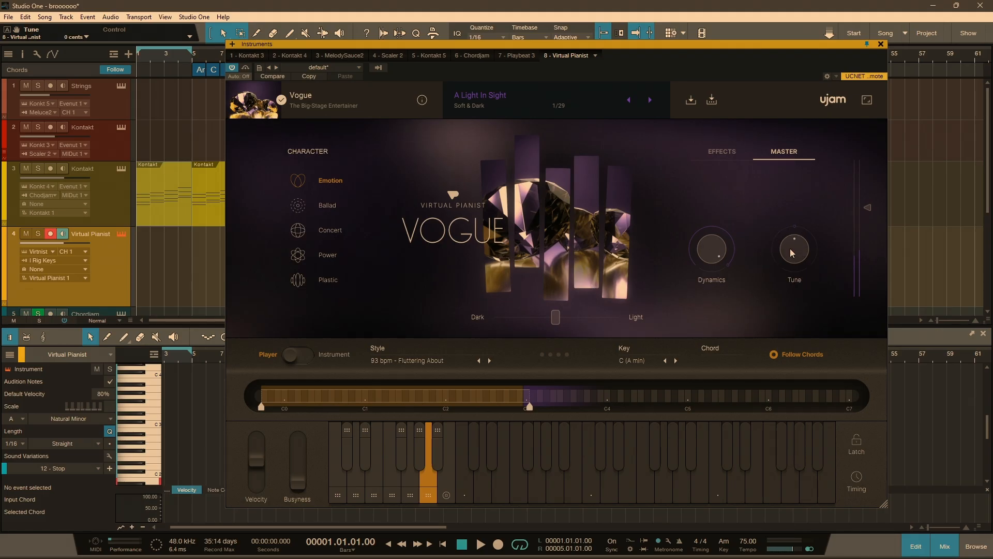
drag(790, 248, 762, 374)
- Load the "78 bpm - Royal Ballad" preset from the Style Showcase category and select the Phrase - Intensity 2 key
click(497, 98)
click(576, 179)
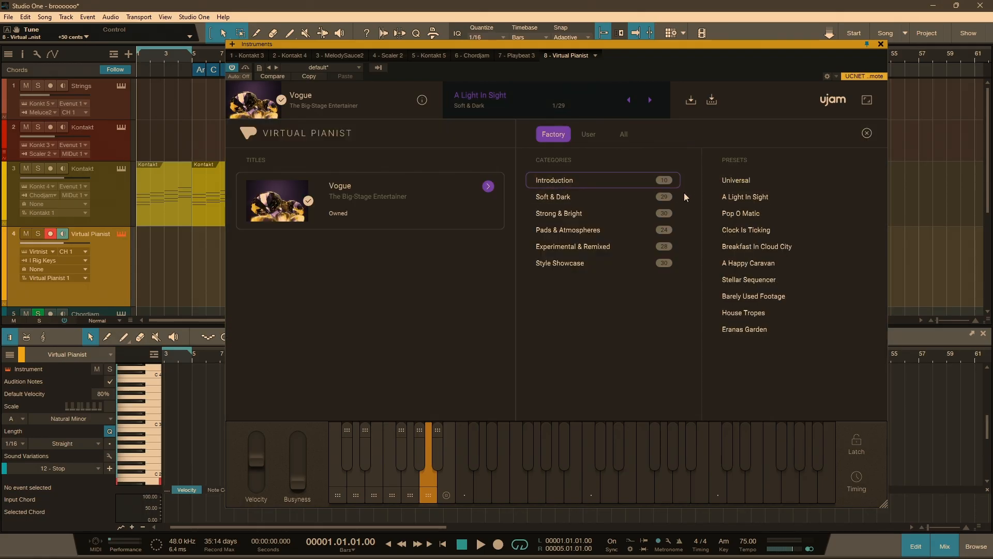
click(576, 265)
click(742, 181)
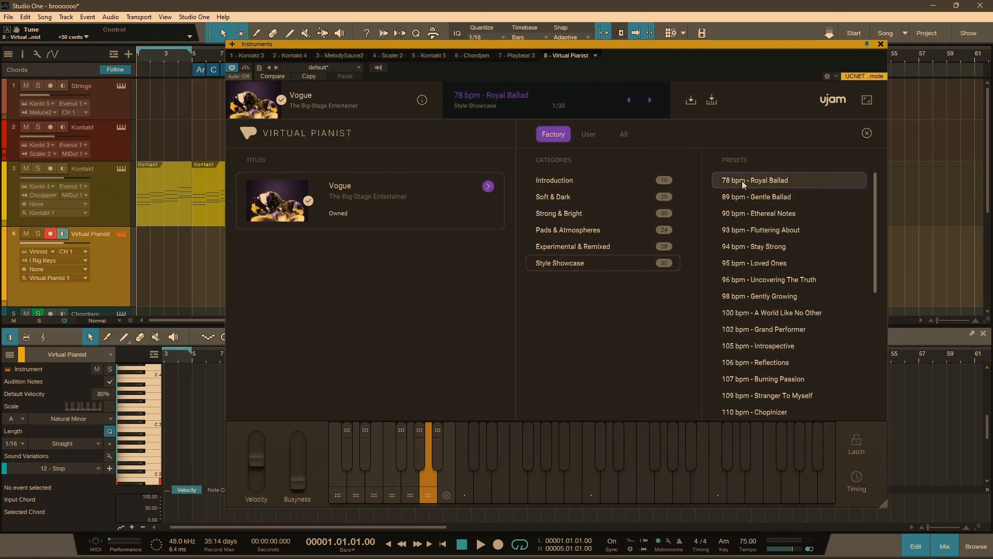
double_click(755, 181)
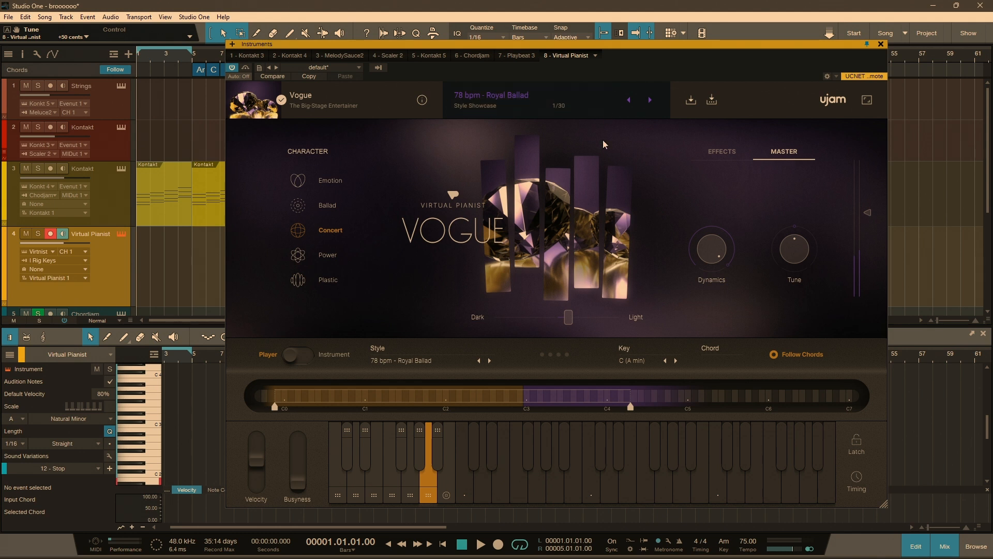
click(356, 478)
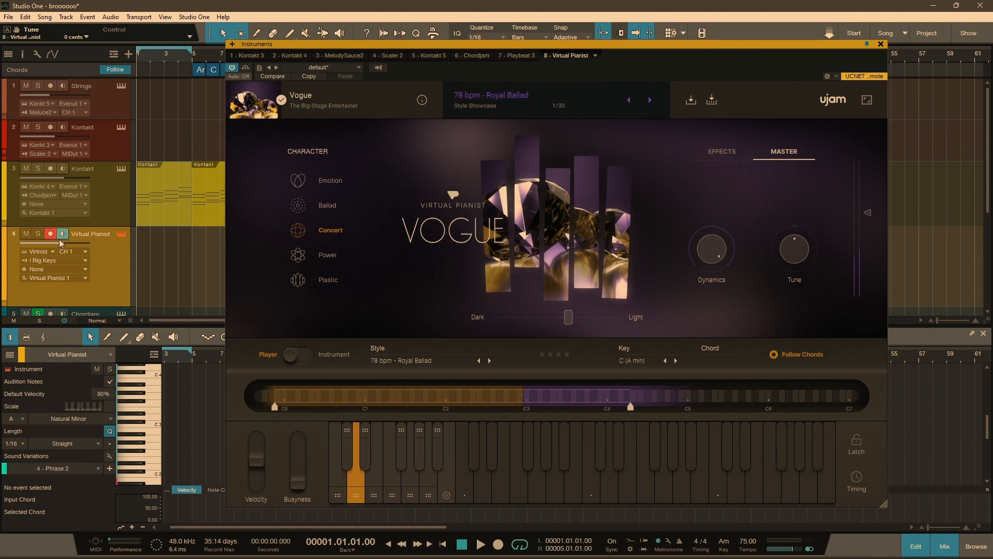
- Open the Chordjam instrument, arm its track to audition a chord, then disarm the track and close the instrument
scroll(132, 238, down, 3)
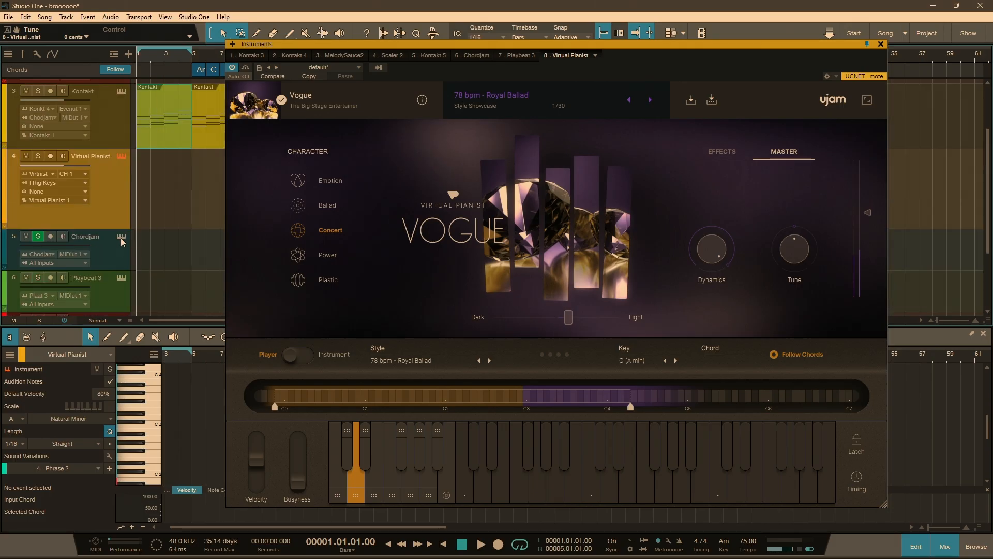
click(121, 237)
click(50, 236)
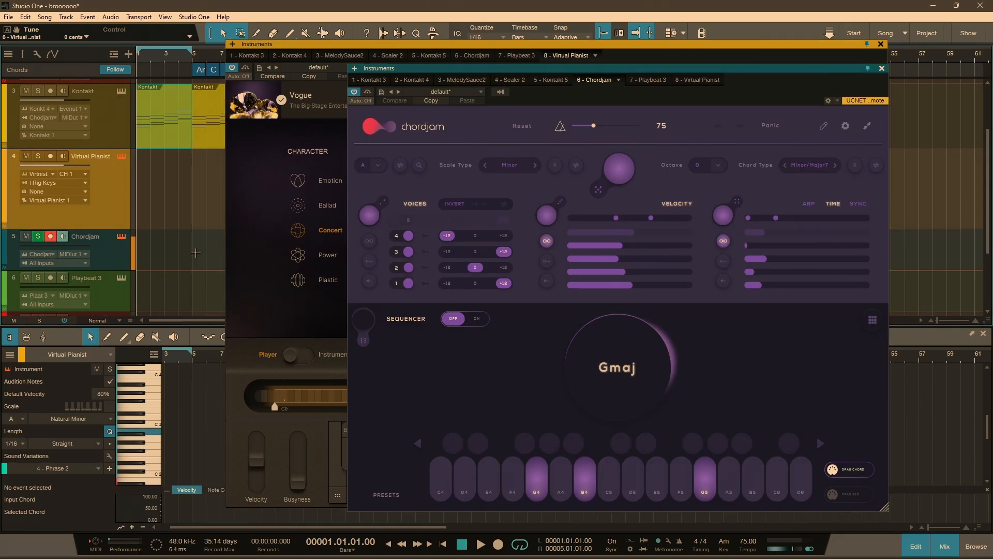
click(51, 236)
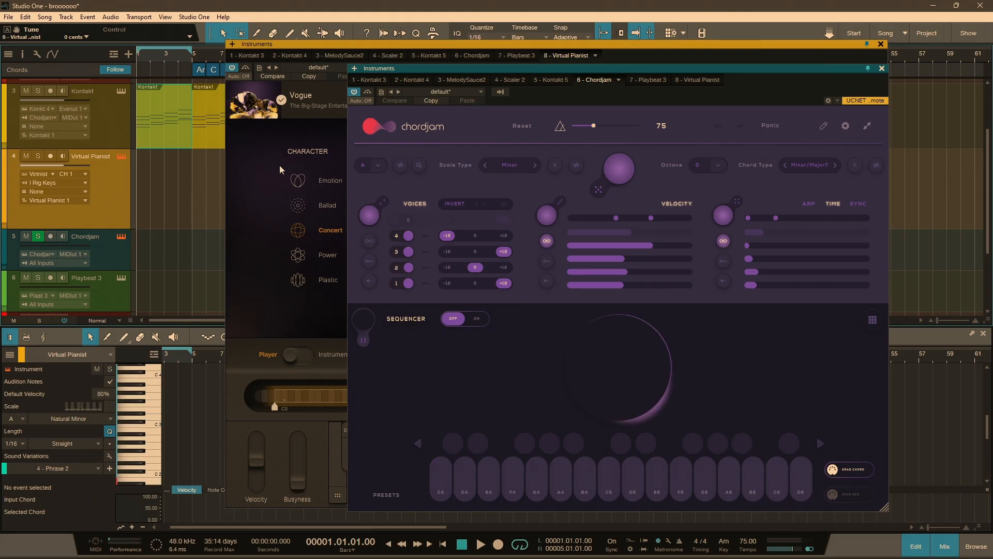
click(881, 68)
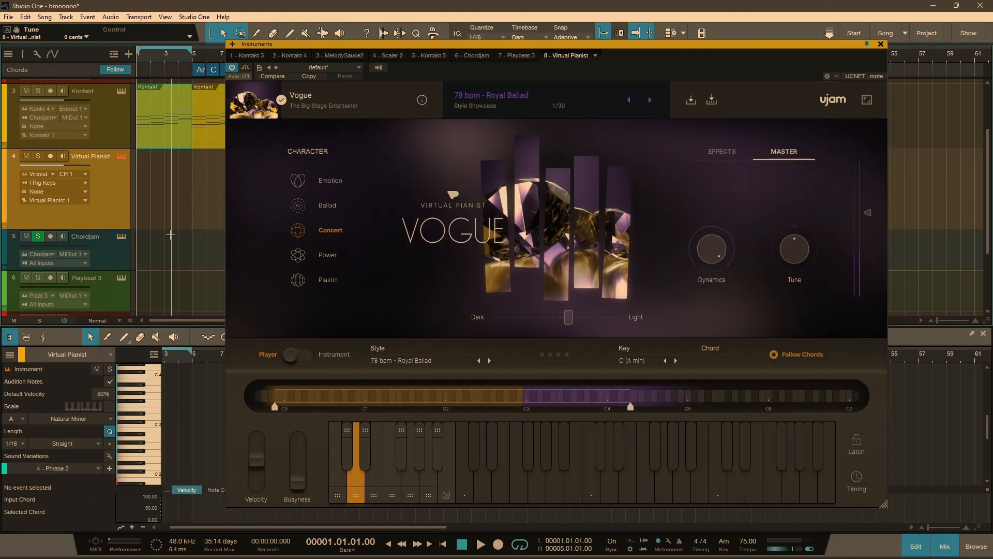
- Solo the Kontakt piano track 3 and play its chords with the instrument open, then unsolo it and close the instrument
scroll(96, 179, up, 3)
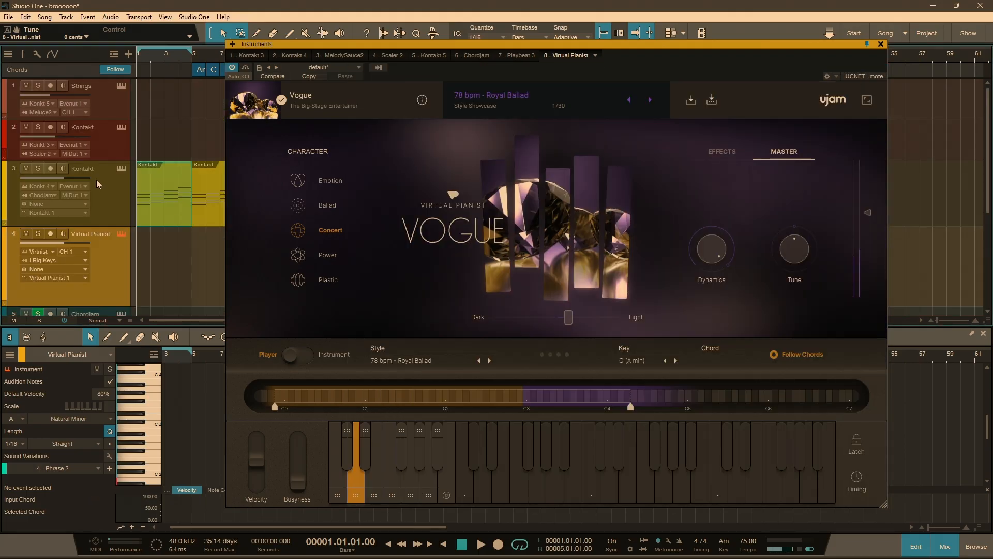
click(38, 169)
click(122, 169)
key(space)
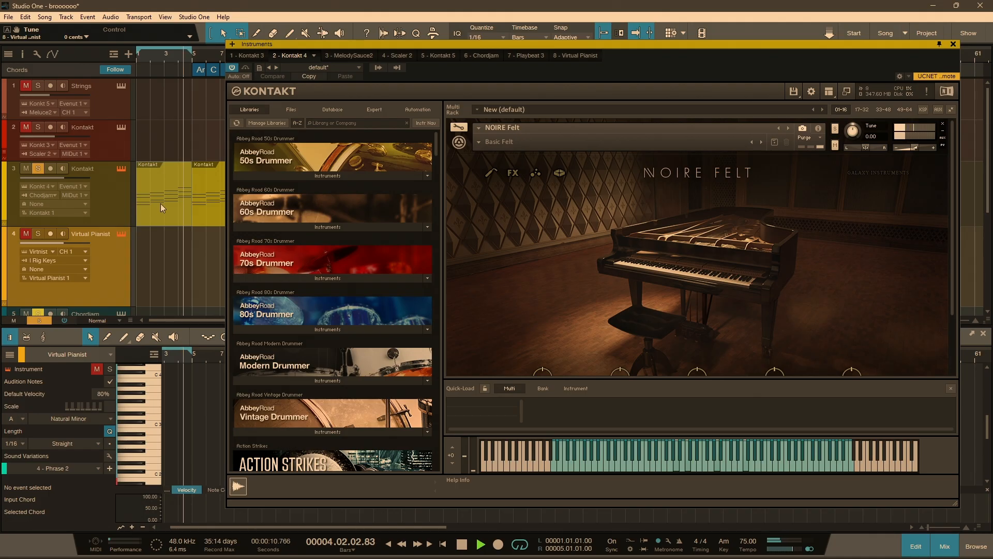
key(space)
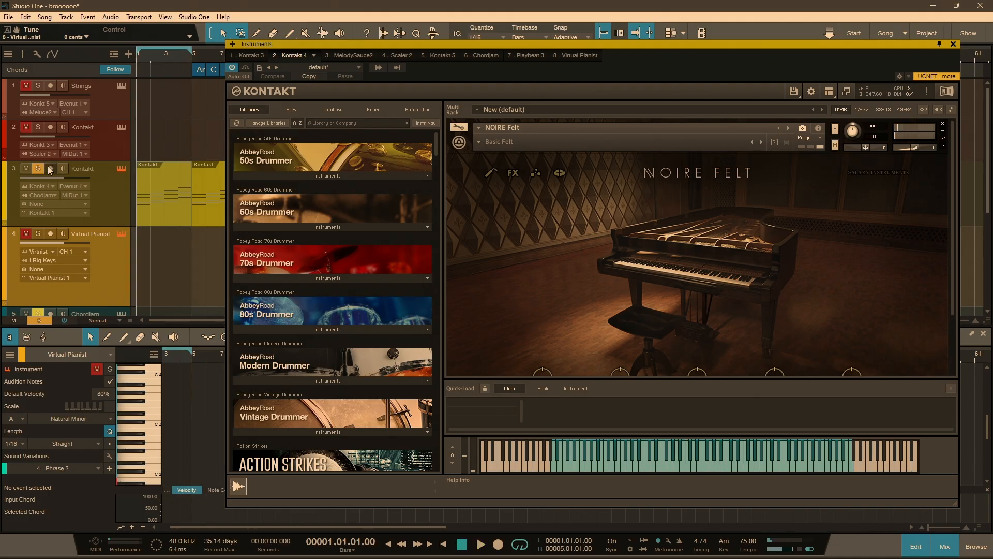
click(38, 168)
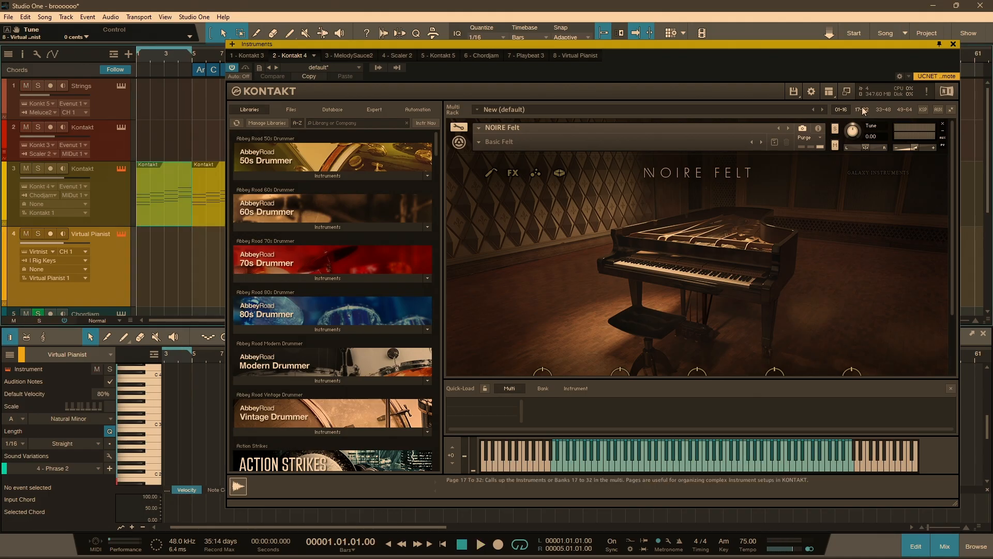
click(954, 45)
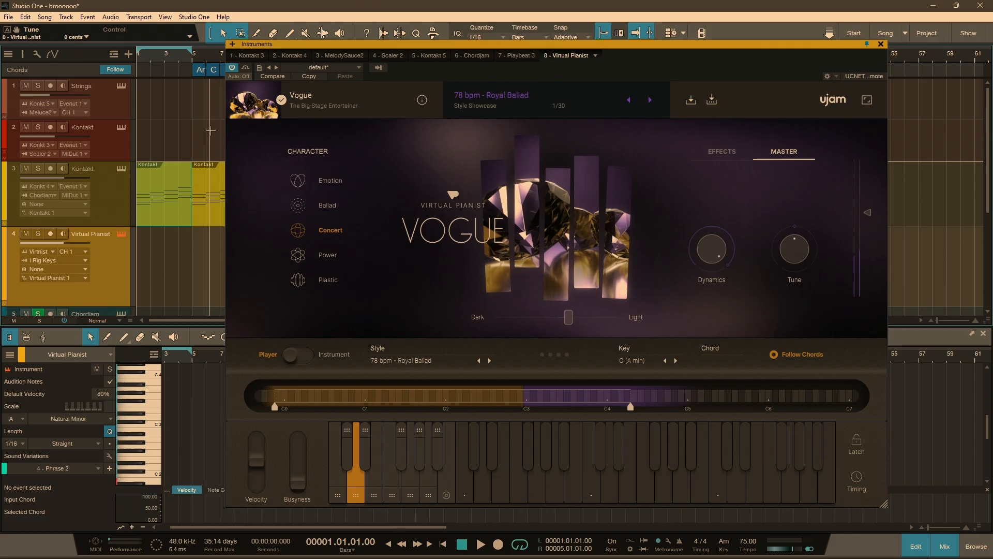
- Extract the first Kontakt part on track 3 to the chord track, then delete the extracted chords from bars 1 to 4
right_click(163, 218)
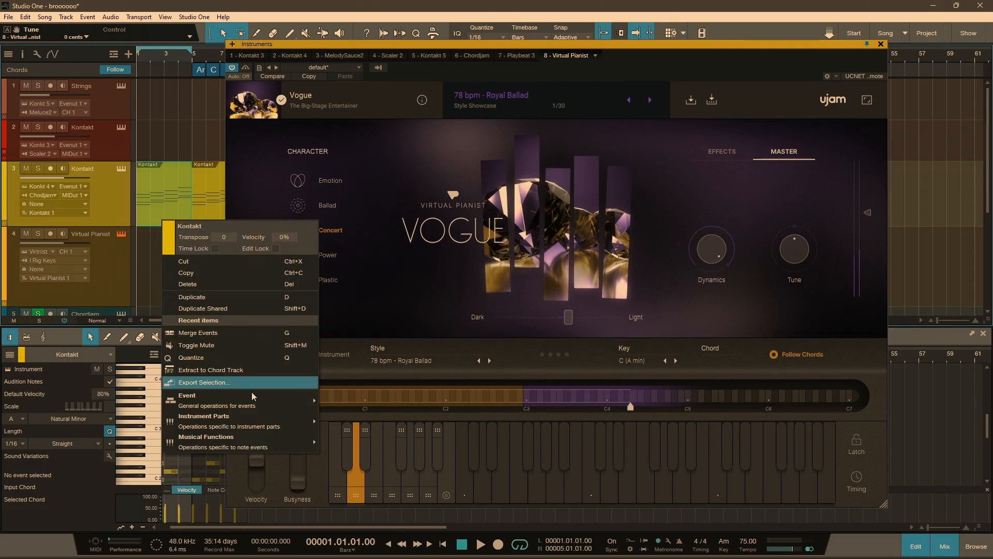
click(223, 371)
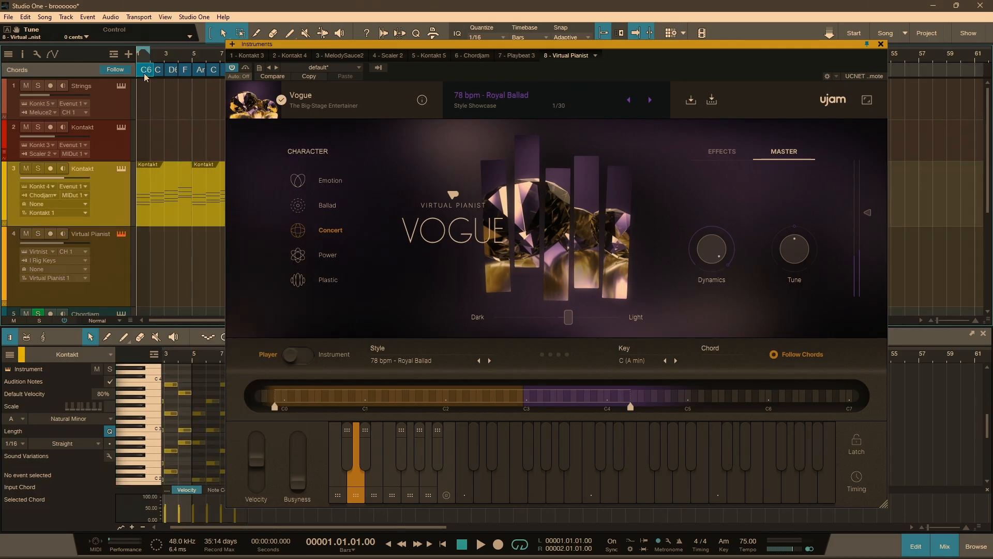
shift+click(182, 72)
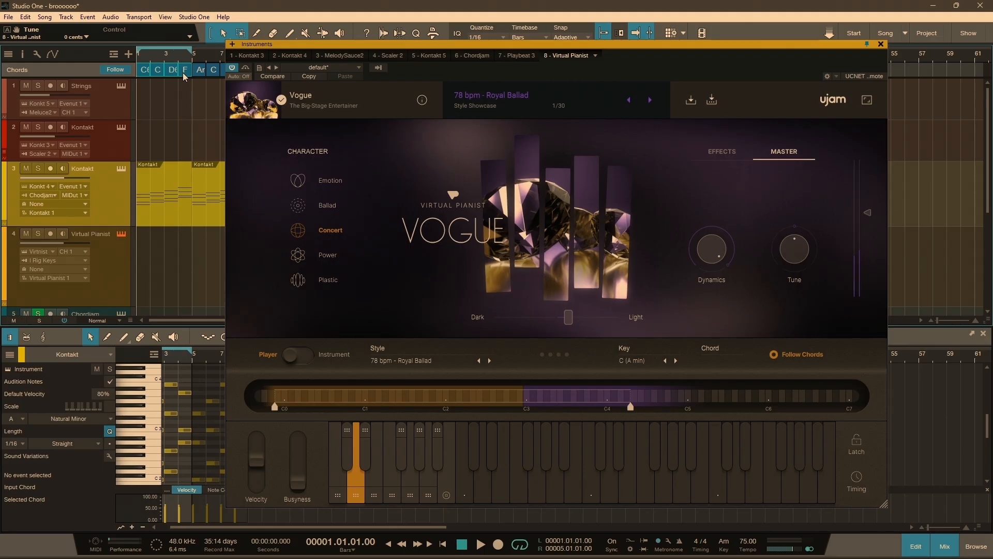
key(Delete)
- Place the Am7/C chord from the chord track on the Virtual Pianist track, starting at bar 1
drag(197, 73, 146, 275)
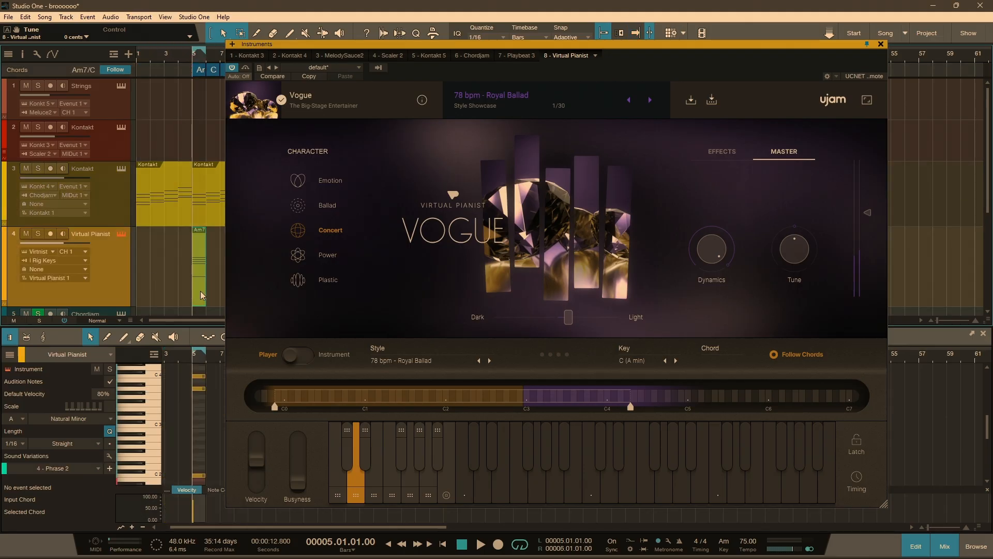
drag(201, 290, 140, 298)
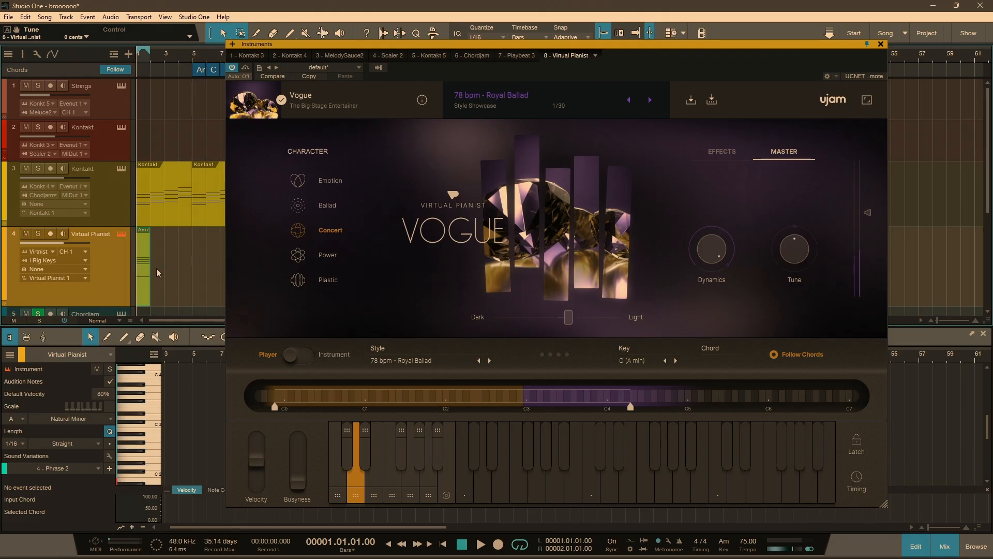
- Add the C, Em7 and F chords from the chord track to the Virtual Pianist track, starting at bar 2
drag(213, 71, 162, 240)
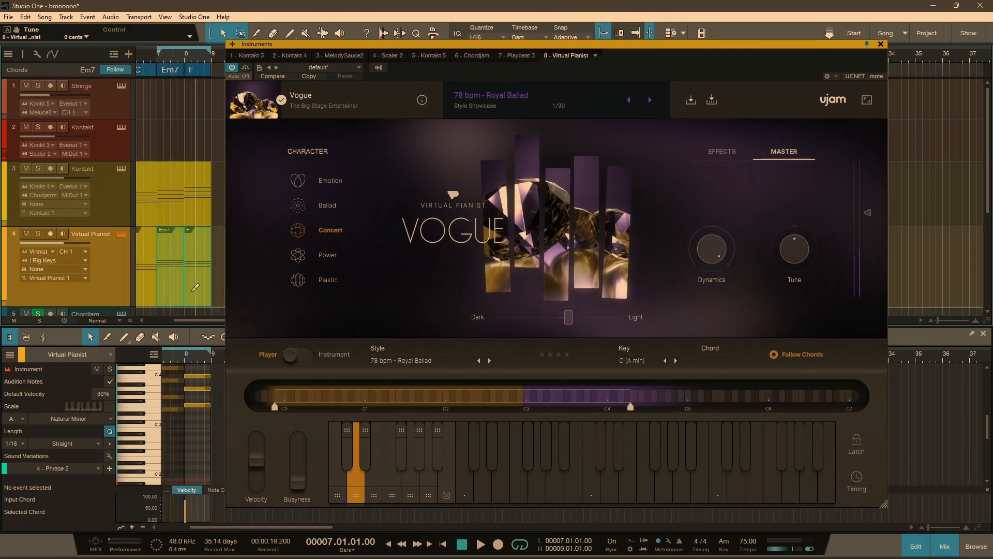
scroll(194, 289, down, 3)
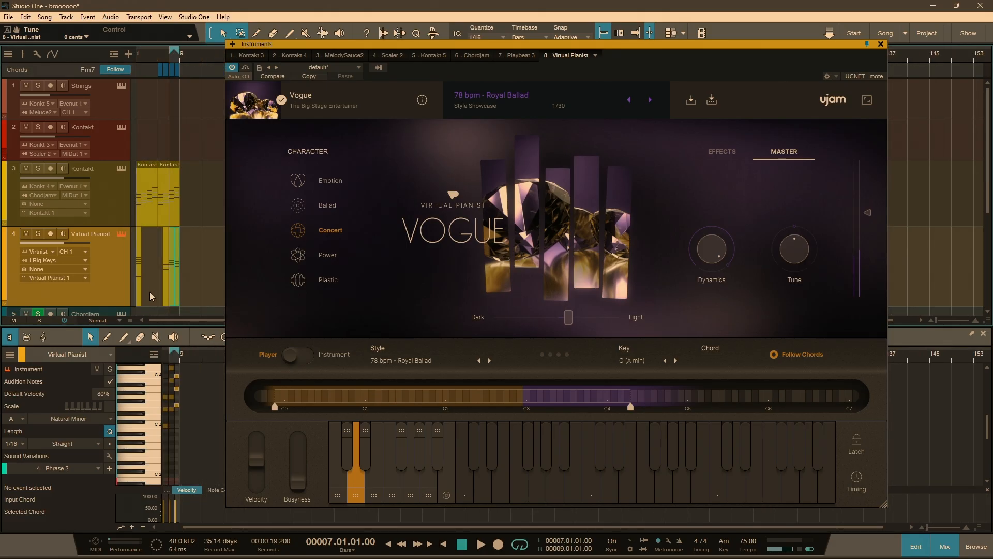
mouse_move(151, 283)
mouse_down()
mouse_move(185, 289)
mouse_move(149, 296)
mouse_up()
scroll(176, 291, down, 3)
scroll(176, 296, left, 2)
scroll(149, 283, up, 4)
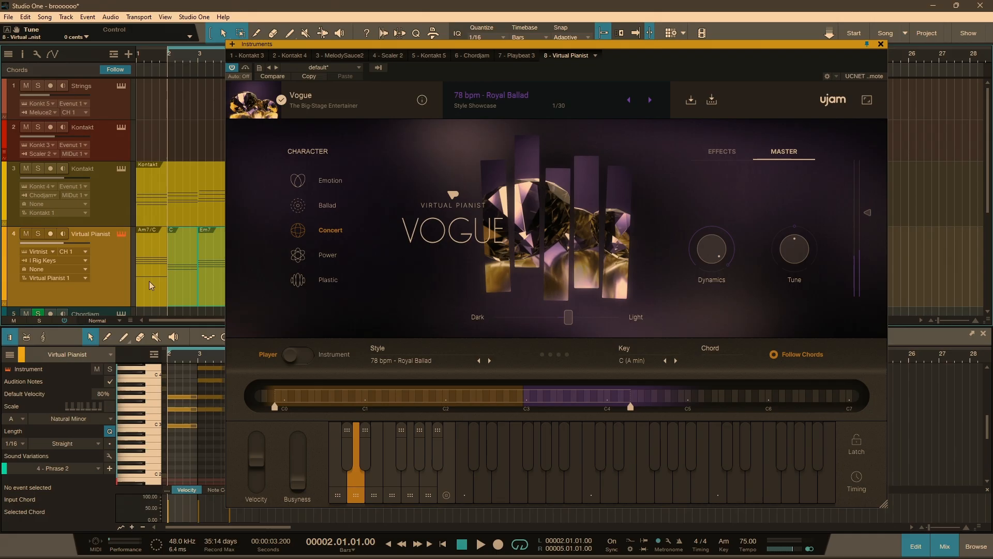
- Save the song and solo the Virtual Pianist track, playing its chords from the start
key(Home)
key(ctrl+s)
click(38, 234)
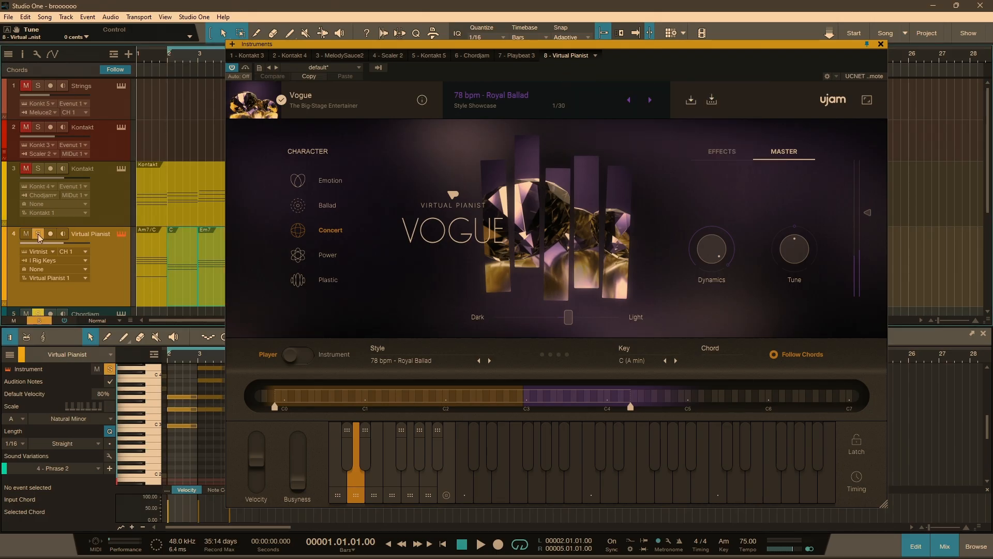
scroll(137, 216, down, 3)
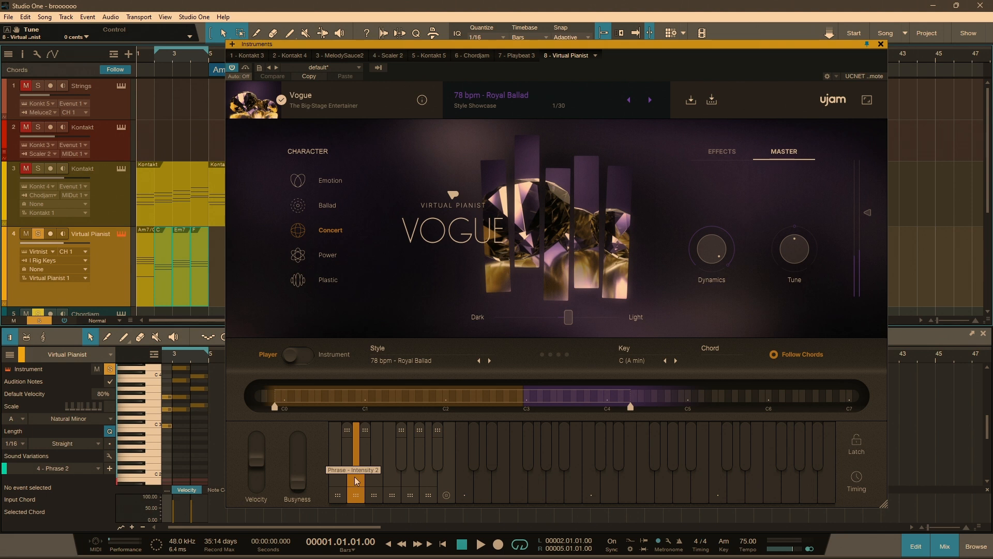
key(space)
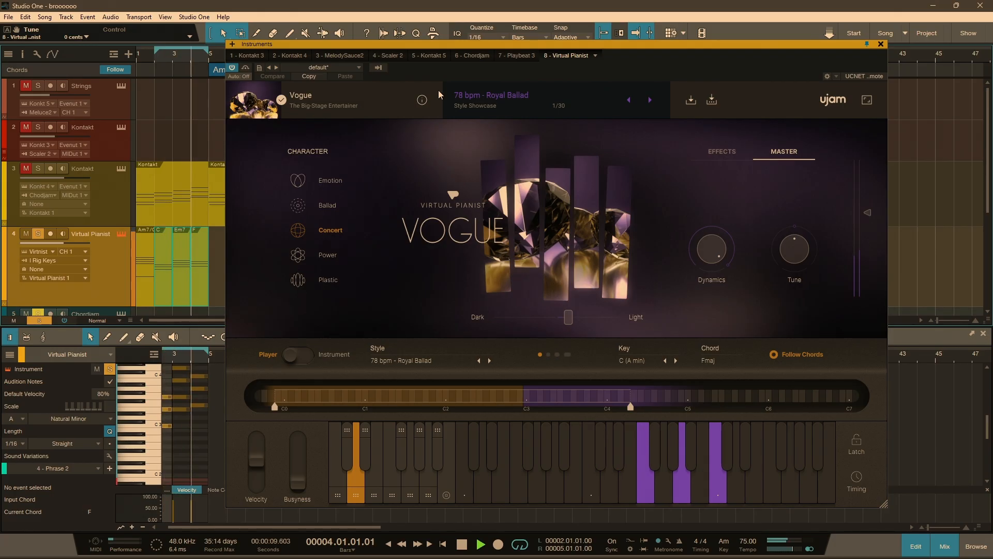
- Load the "89 bpm - Gentle Ballad" preset from the Style Showcase category and stop the playback
click(486, 97)
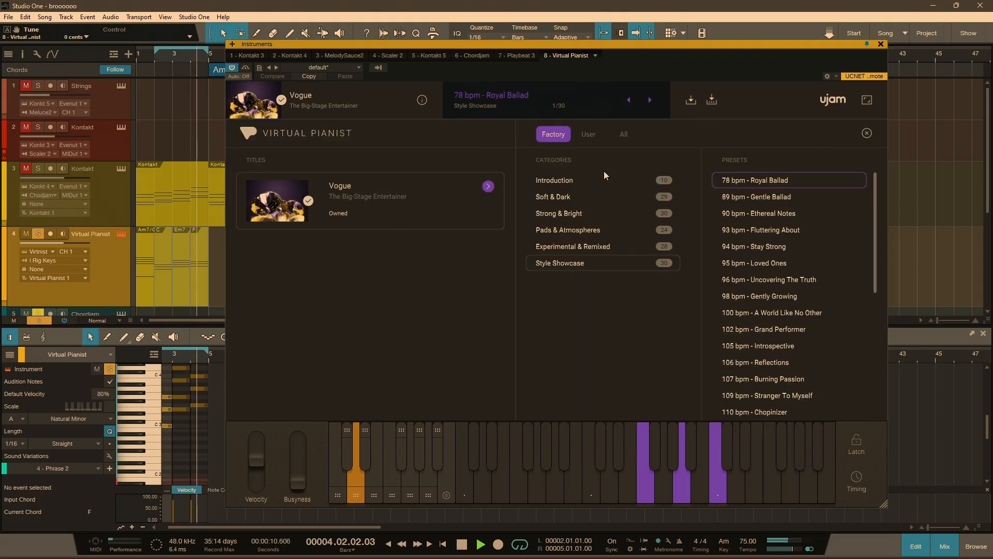
click(742, 199)
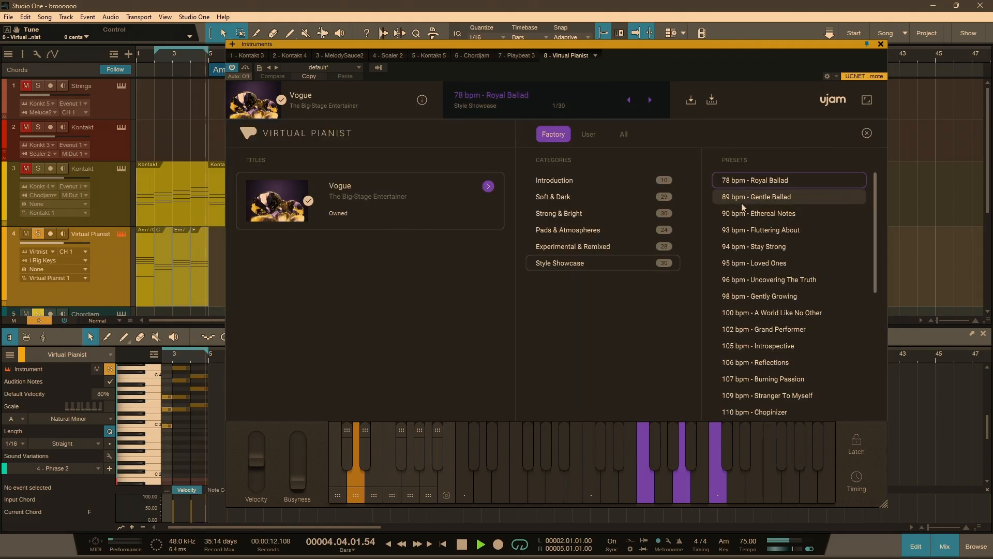
click(865, 133)
key(space)
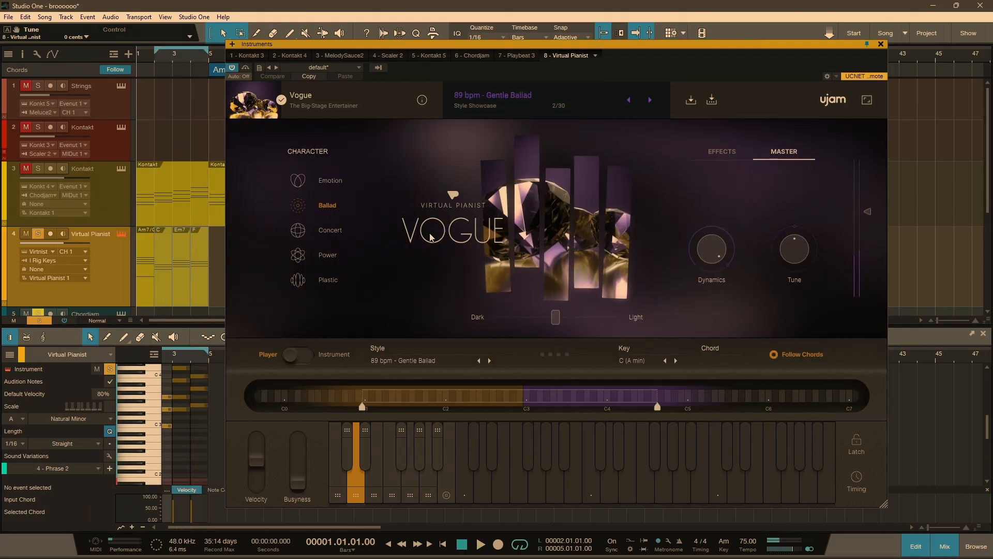
- Change the character to Emotion, play the chords back and save the song
click(319, 181)
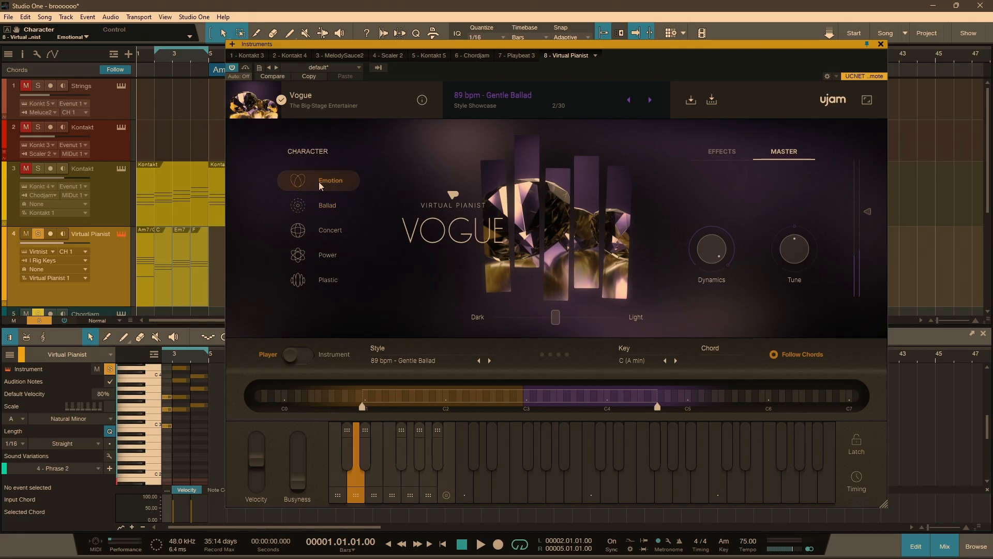
key(space)
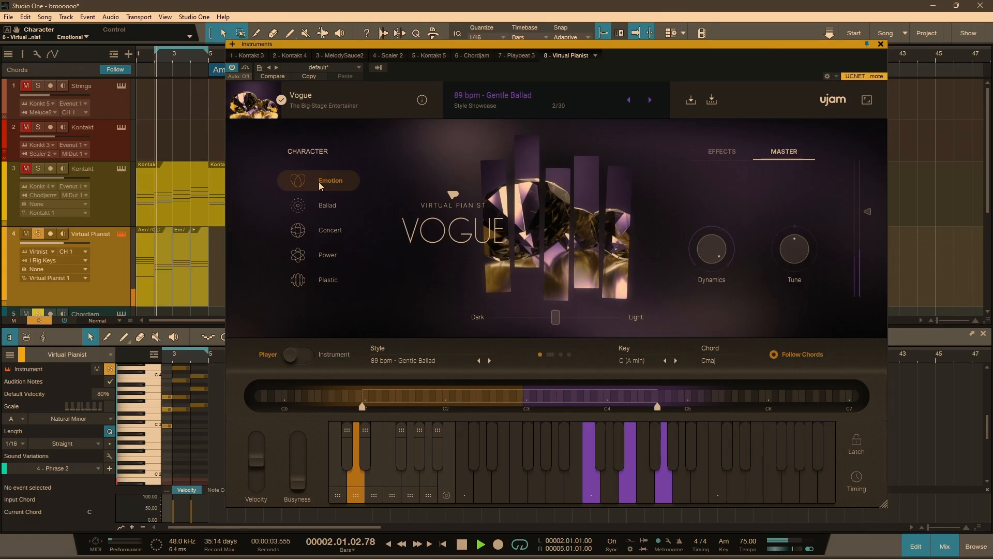
key(ctrl+s)
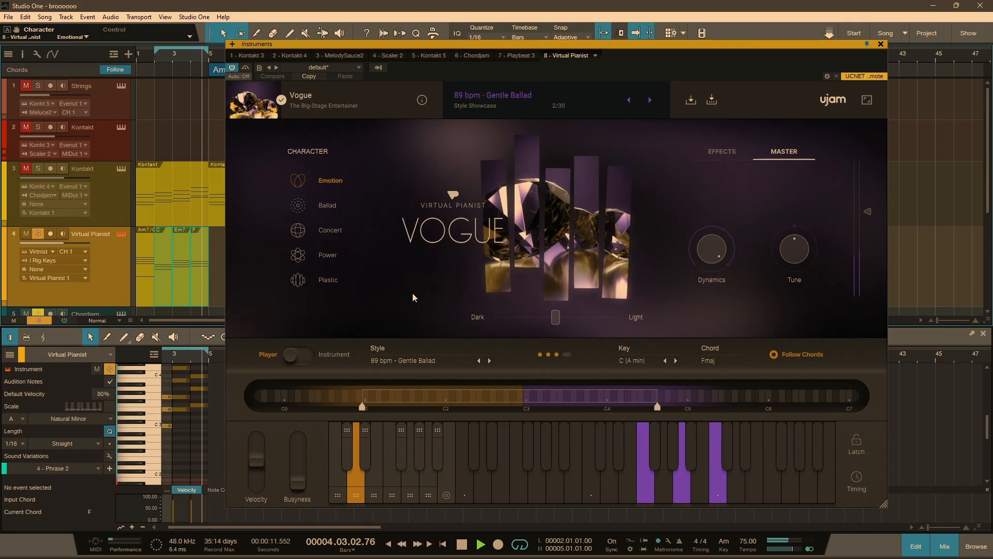
- Stop the playback and replay the Virtual Pianist chords with the Busyness at 100
key(space)
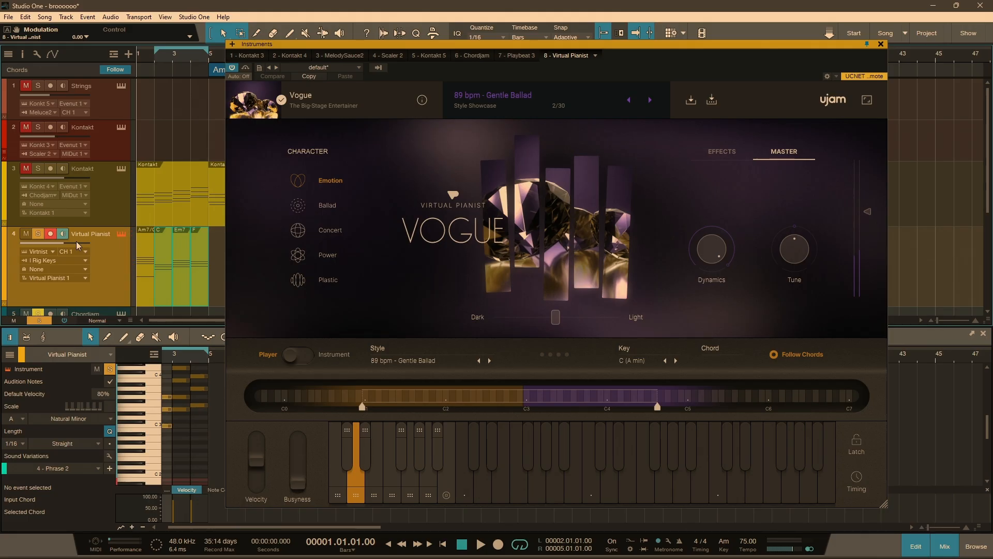
key(space)
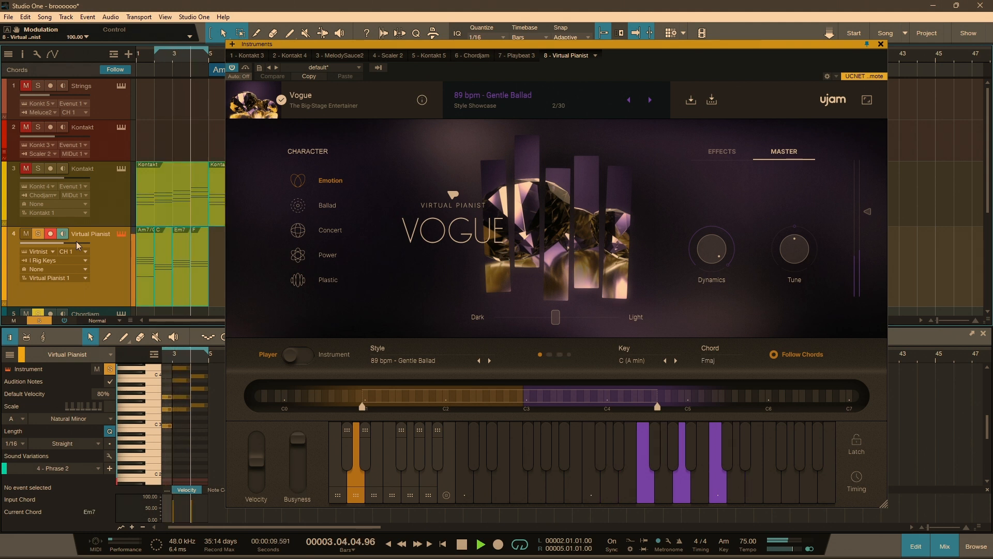
- Loop the playback over the first four bars of chords, stop the transport and save the song
click(154, 54)
key(p)
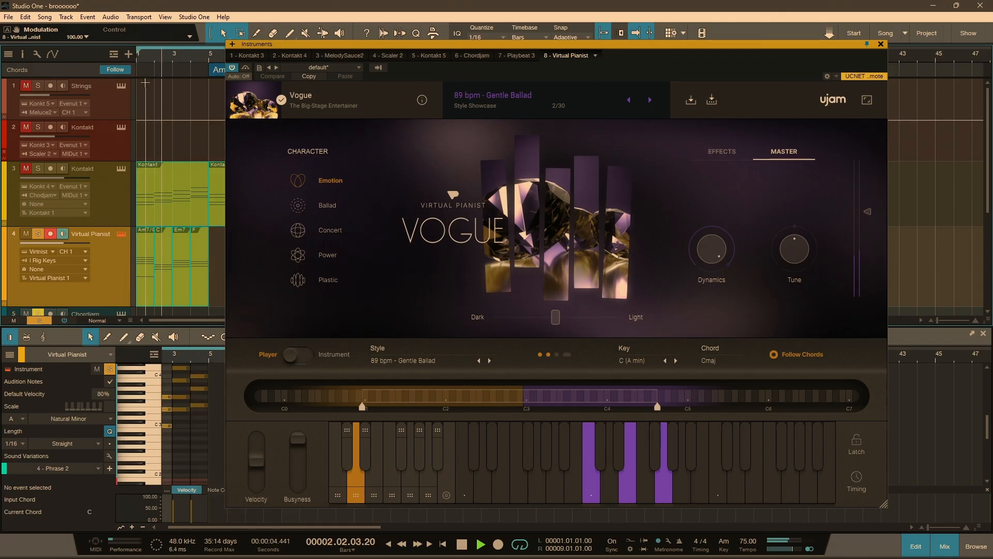
scroll(146, 81, down, 2)
click(168, 203)
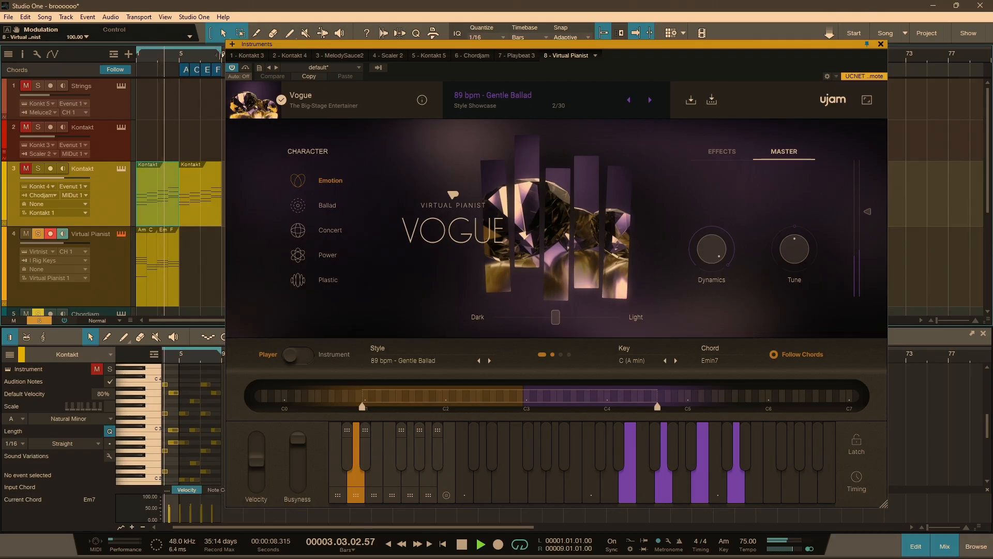
drag(185, 58, 184, 59)
scroll(166, 134, up, 3)
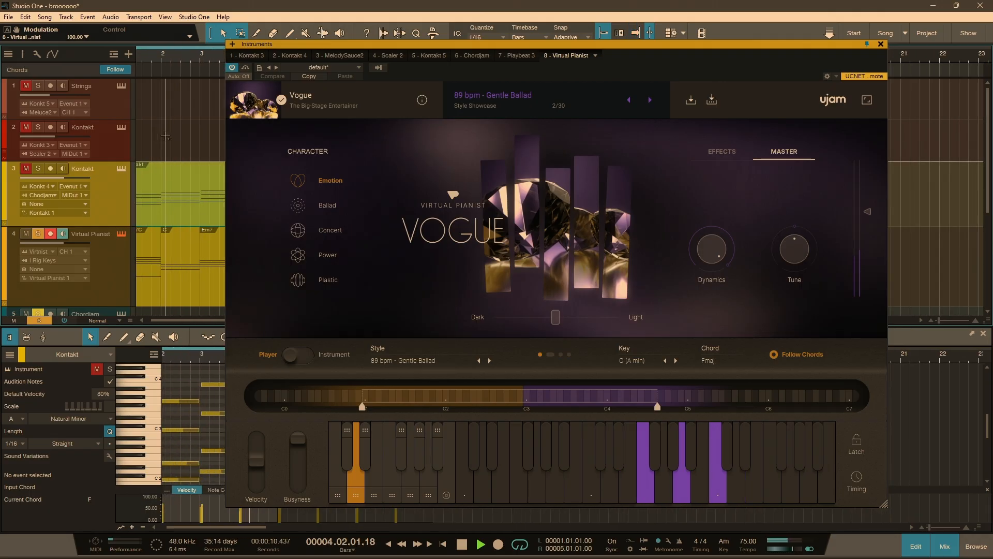
scroll(166, 134, down, 3)
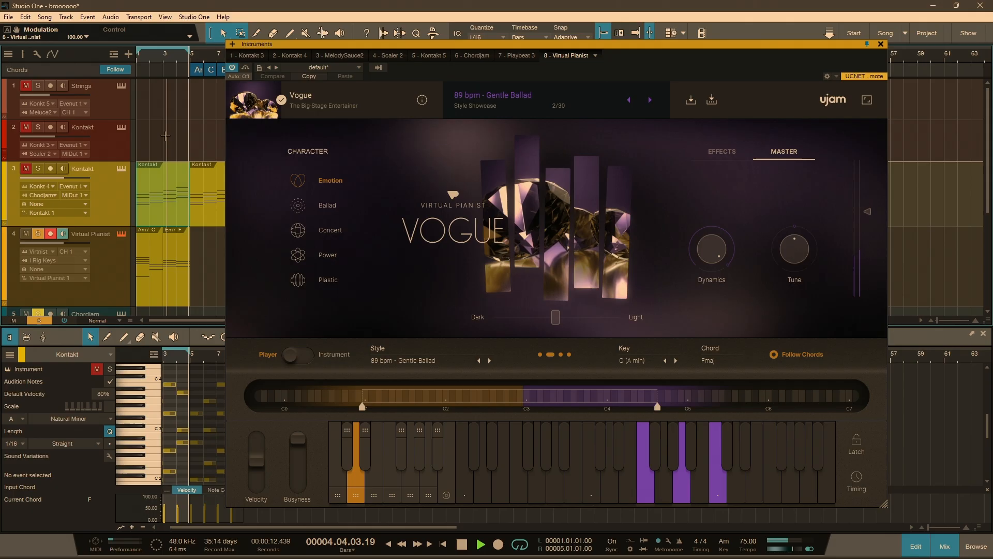
key(space)
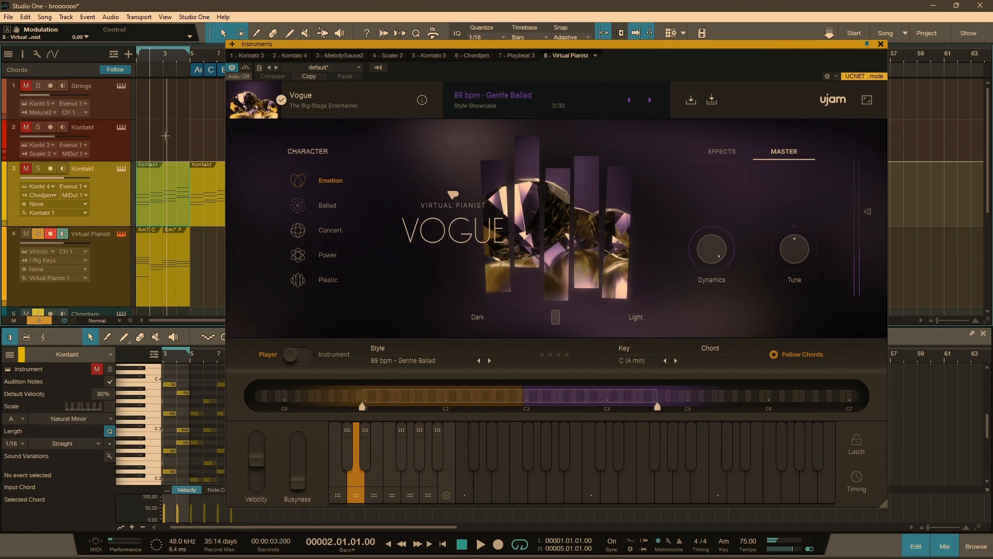
key(ctrl+s)
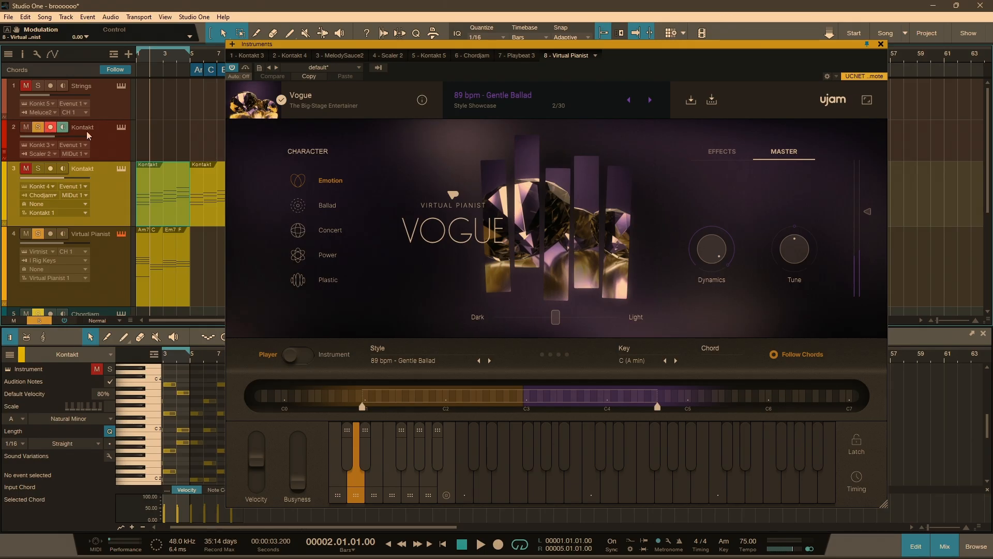
- Set the red Kontakt track's input to All Inputs and export the Am7/C chord's Virtual Pianist phrase onto it as a MIDI clip
click(30, 153)
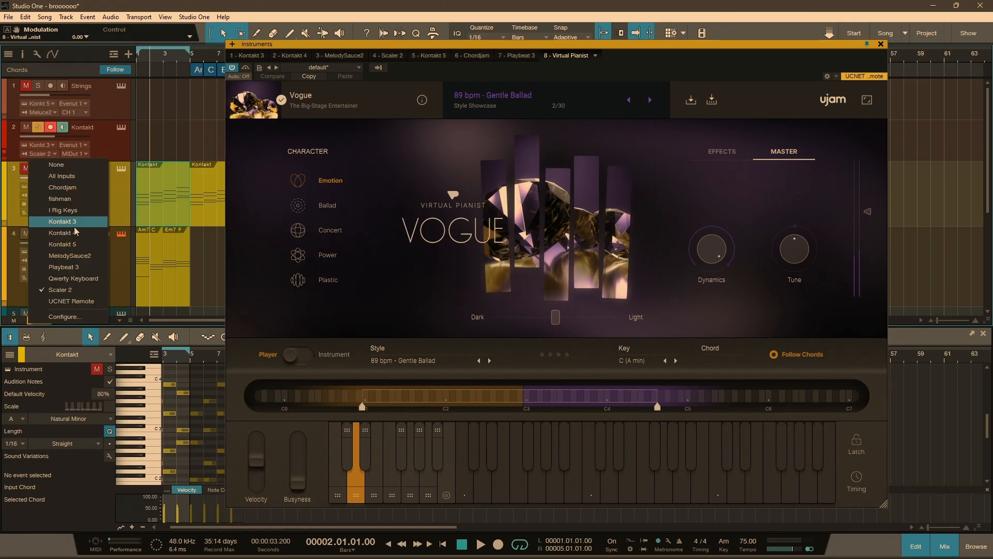
click(69, 177)
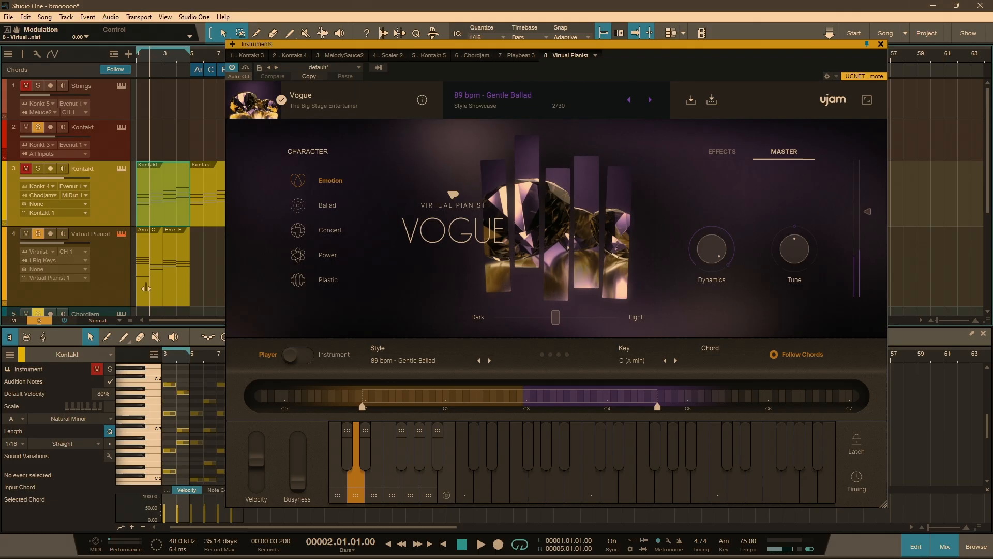
scroll(155, 289, up, 4)
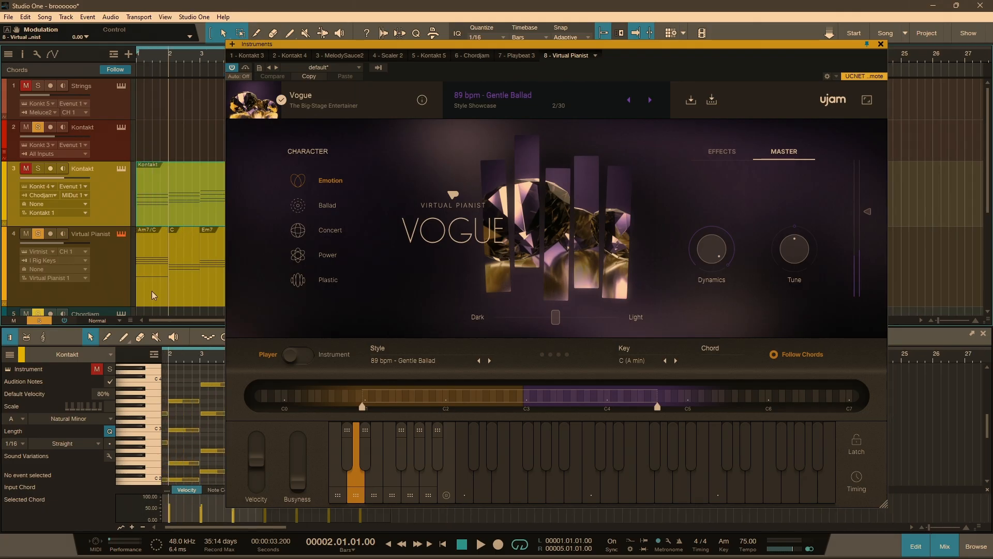
click(152, 293)
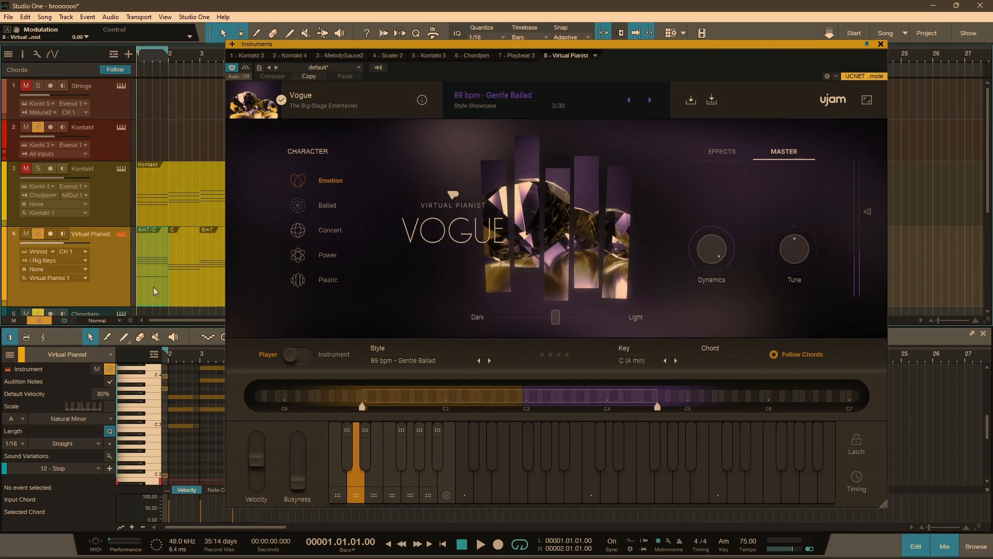
click(51, 234)
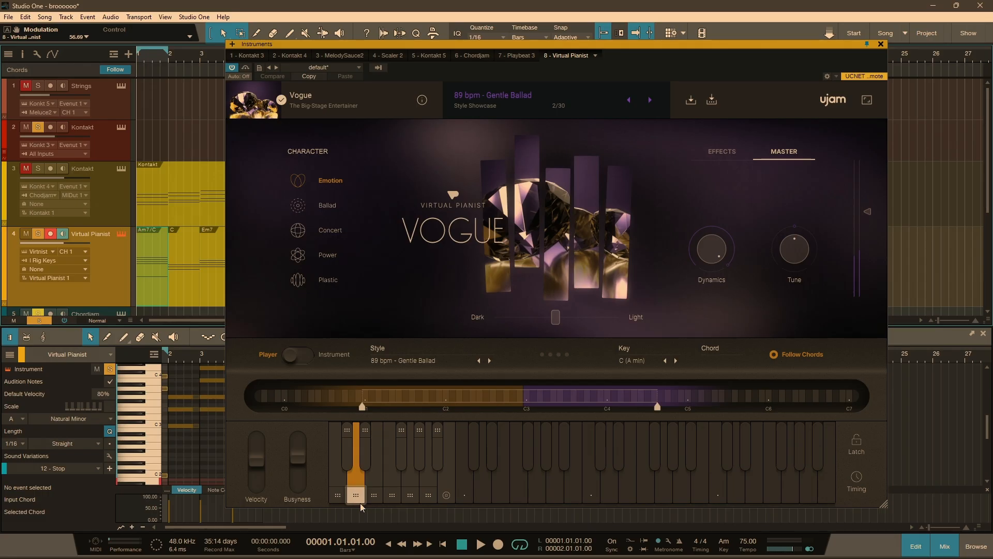
drag(360, 505, 159, 145)
scroll(169, 248, down, 2)
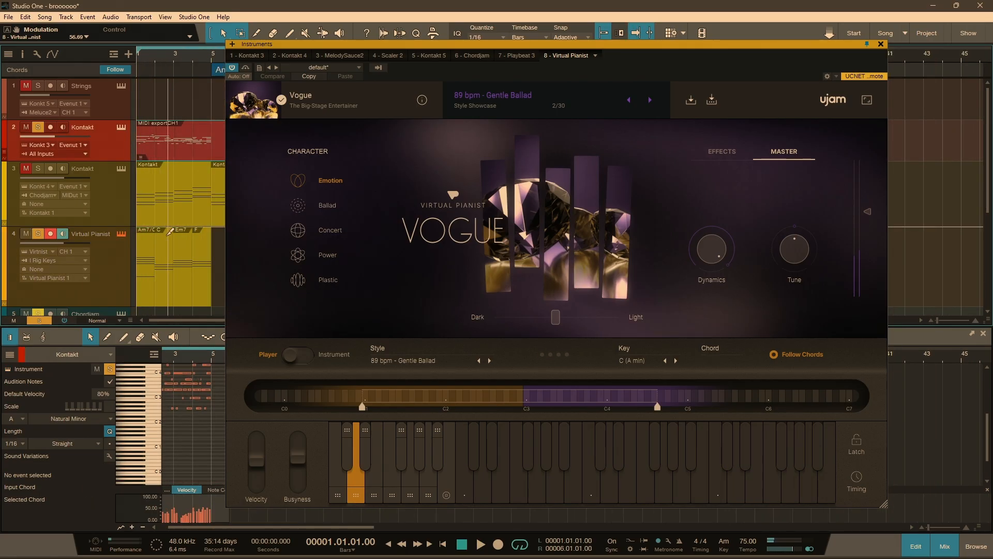
- Export the Virtual Pianist phrases for the C and Em7 chords as MIDI clips onto the red Kontakt track
click(166, 296)
scroll(167, 297, down, 2)
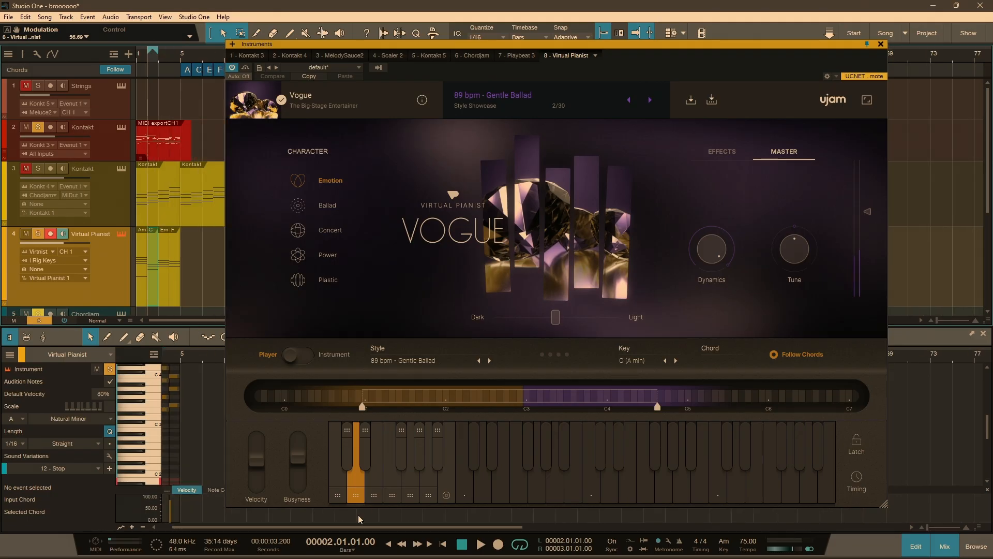
drag(354, 501, 213, 141)
scroll(200, 273, down, 2)
click(151, 299)
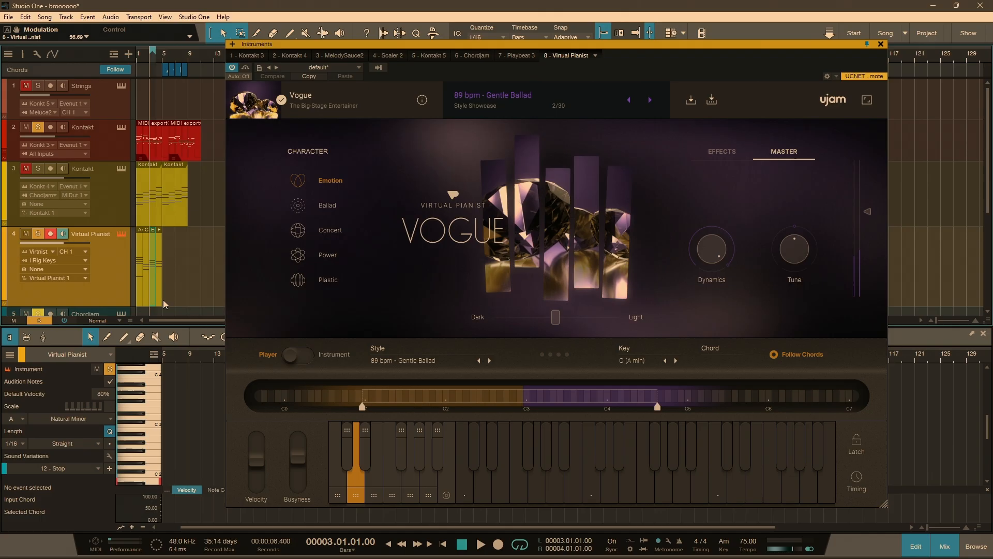
drag(374, 496, 216, 151)
- Export the F chord's phrase as a MIDI clip onto the Virtual Pianist track and move that clip to bar 11
click(159, 300)
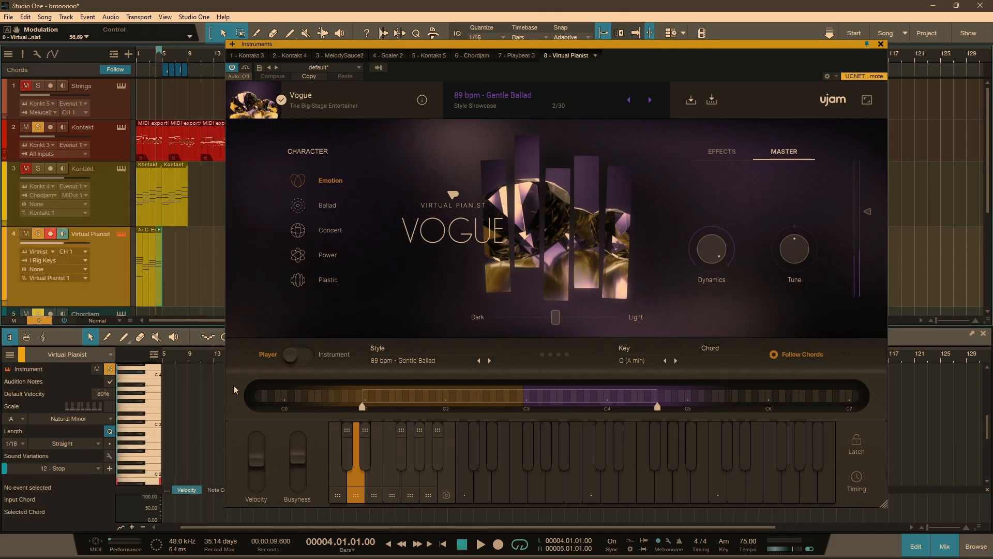
drag(356, 496, 203, 269)
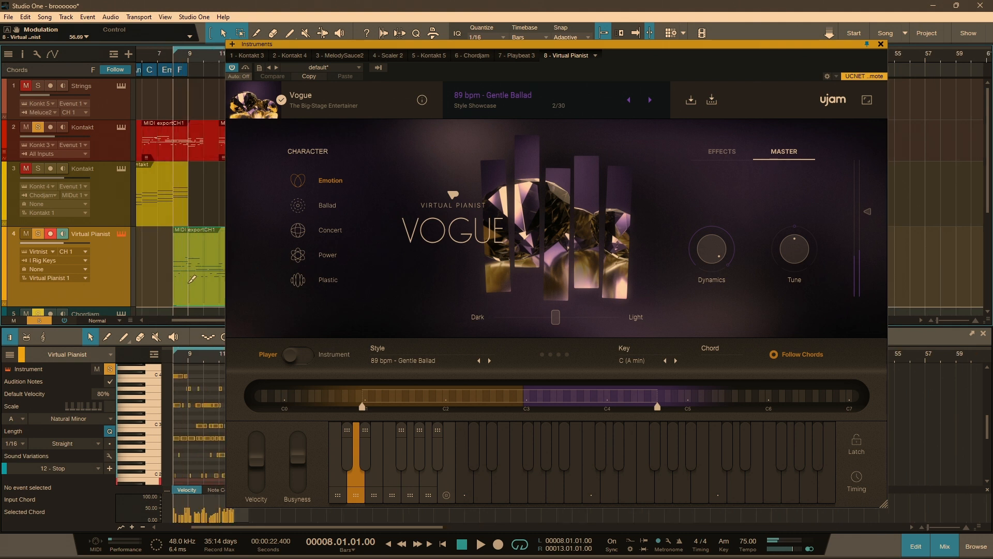
scroll(172, 274, down, 2)
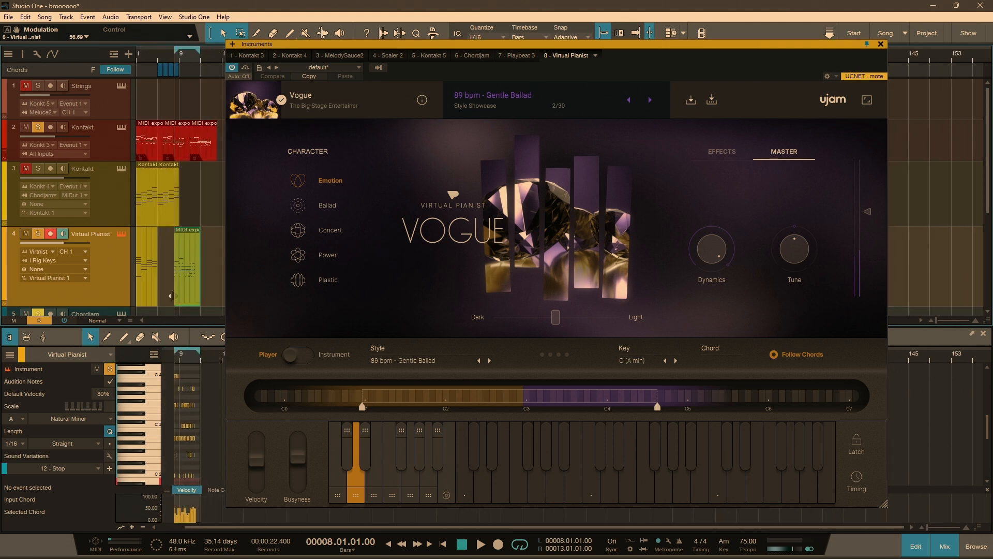
drag(191, 284, 193, 259)
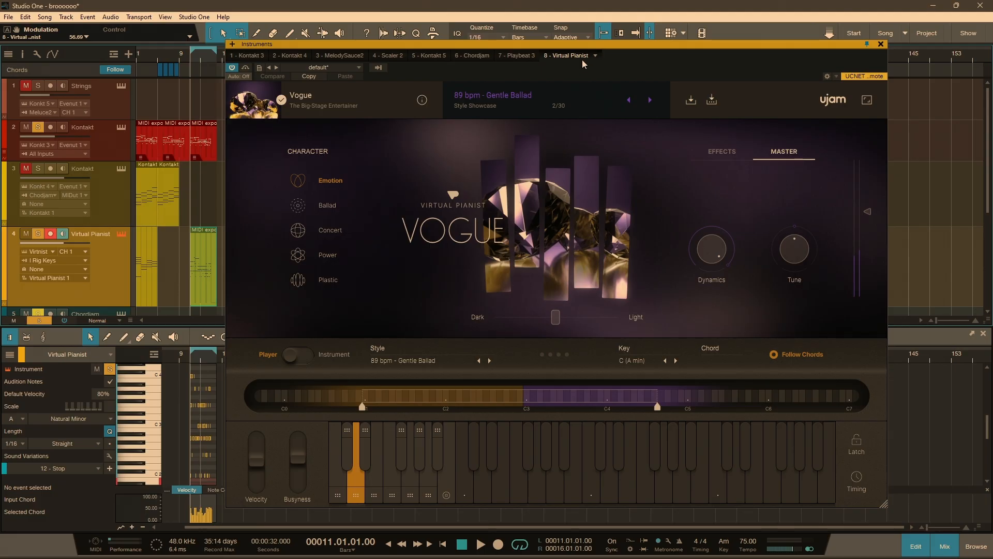
- Close the instrument window and cut the first MIDI clip on the red Kontakt track down to bar 1
click(881, 44)
scroll(144, 138, up, 6)
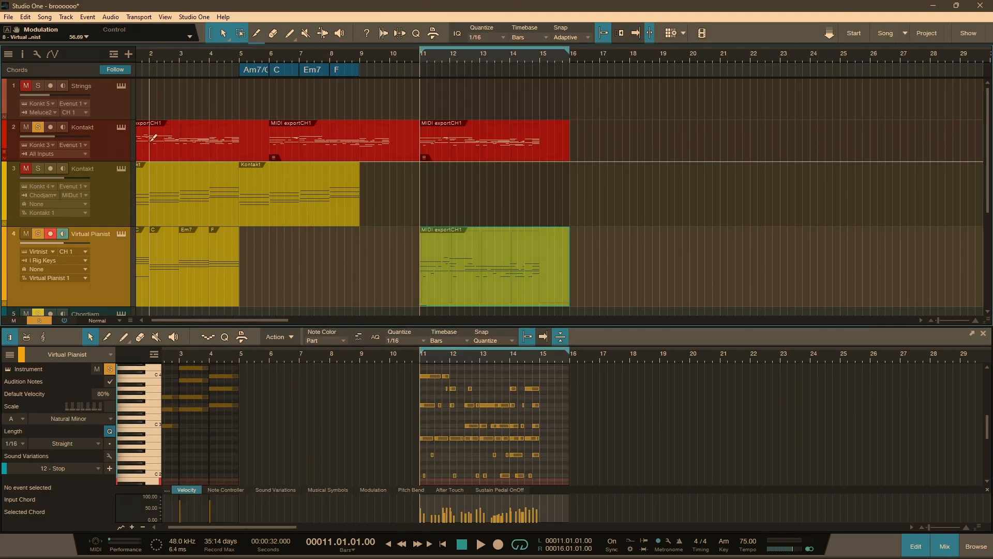
click(199, 155)
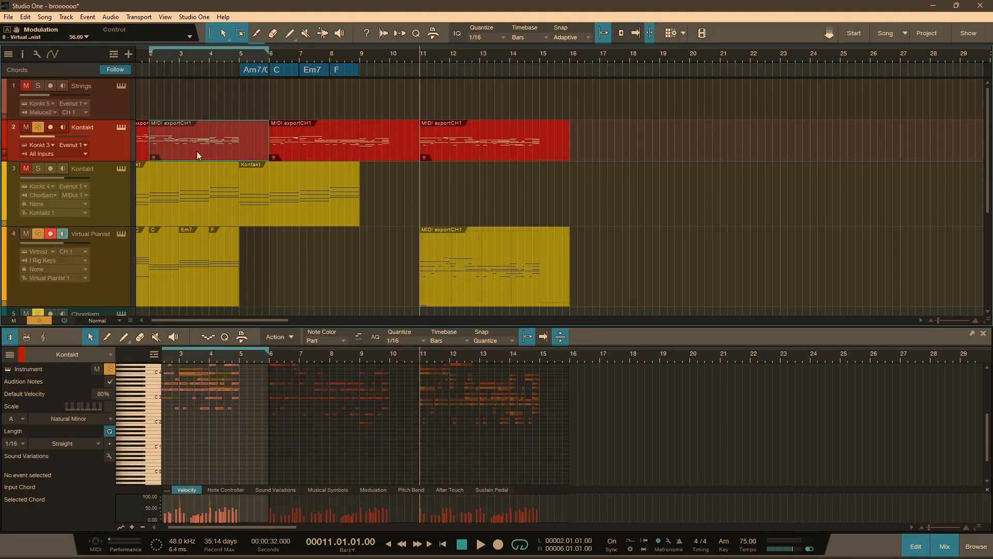
key(Delete)
- Cut the second MIDI clip down to its second bar and place it at bar 2
ctrl+click(300, 146)
click(291, 150)
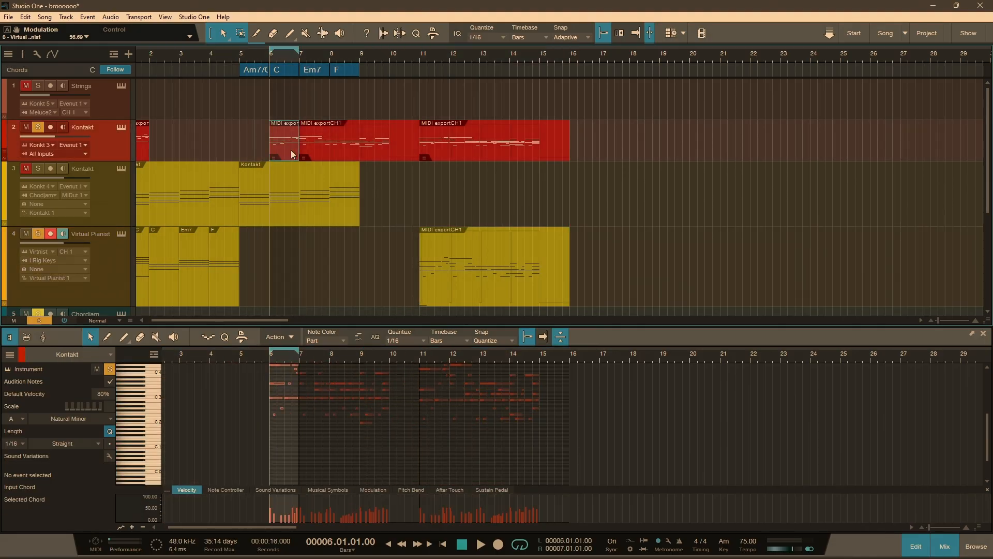
key(Delete)
drag(327, 147, 187, 152)
key(Delete)
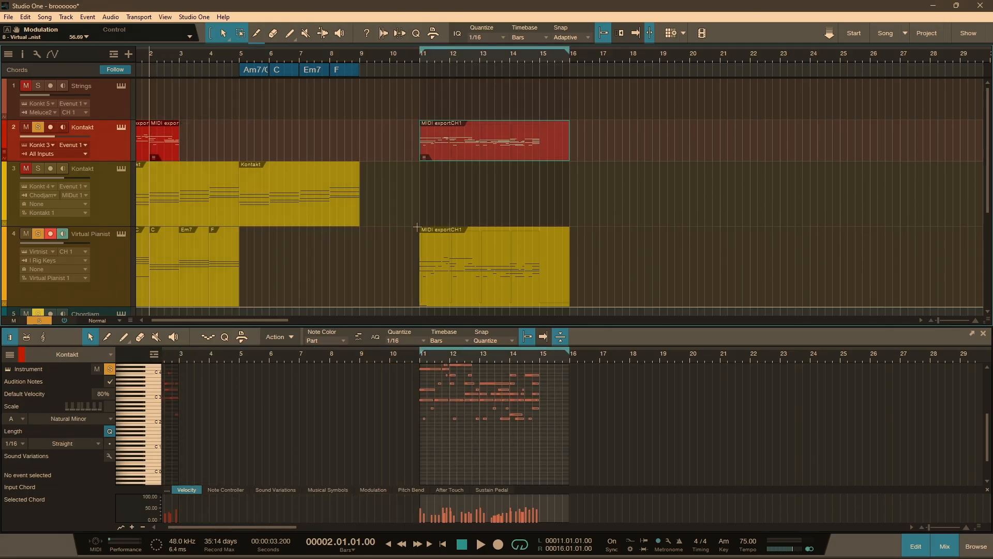
- Remove the first two bars of the third MIDI clip and place its third bar at bar 3
alt+click(484, 141)
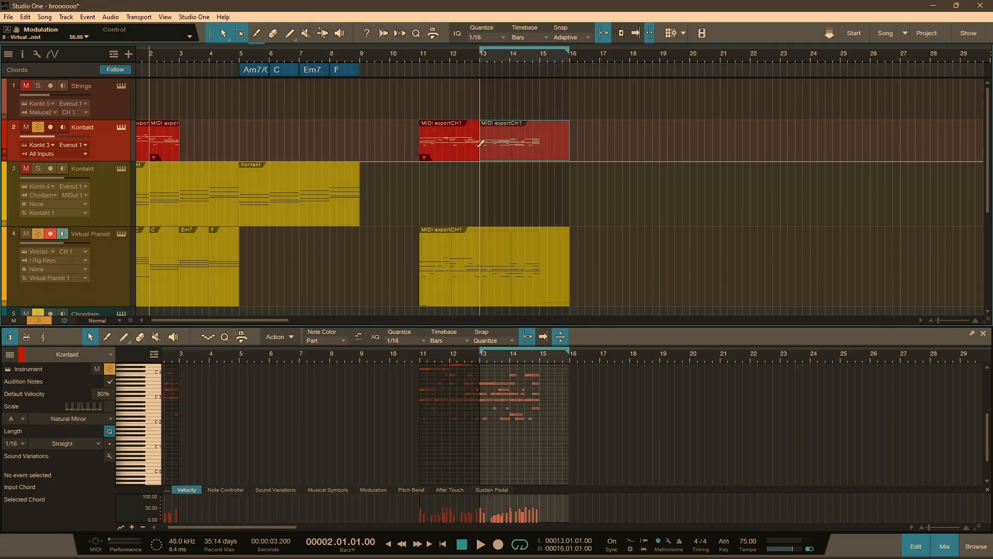
click(442, 151)
key(Delete)
drag(531, 154, 223, 140)
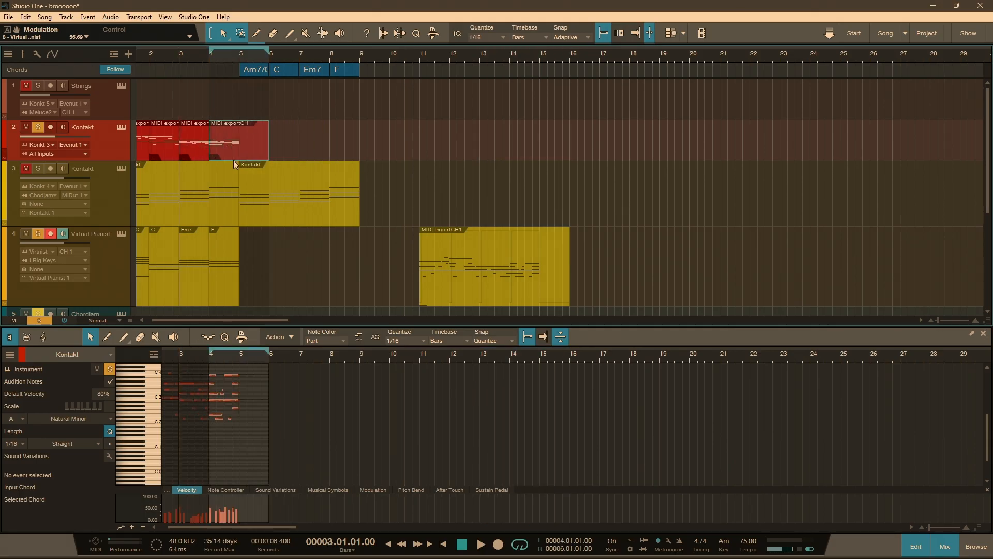
- Move the F phrase clip to the red Kontakt track, keeping only its fourth bar, placed at bar 4
drag(492, 290, 223, 147)
alt+click(316, 146)
click(288, 153)
key(Delete)
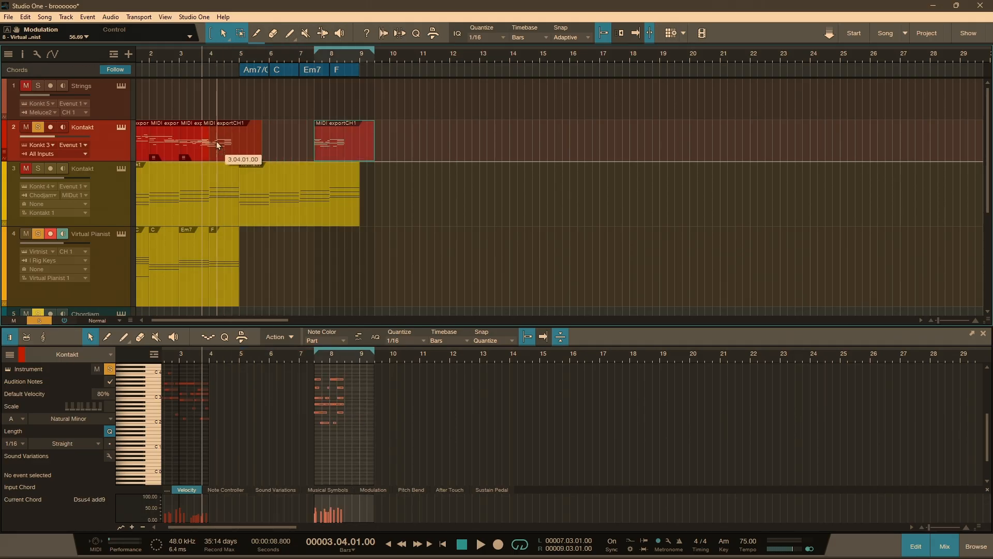
alt+click(241, 138)
click(246, 147)
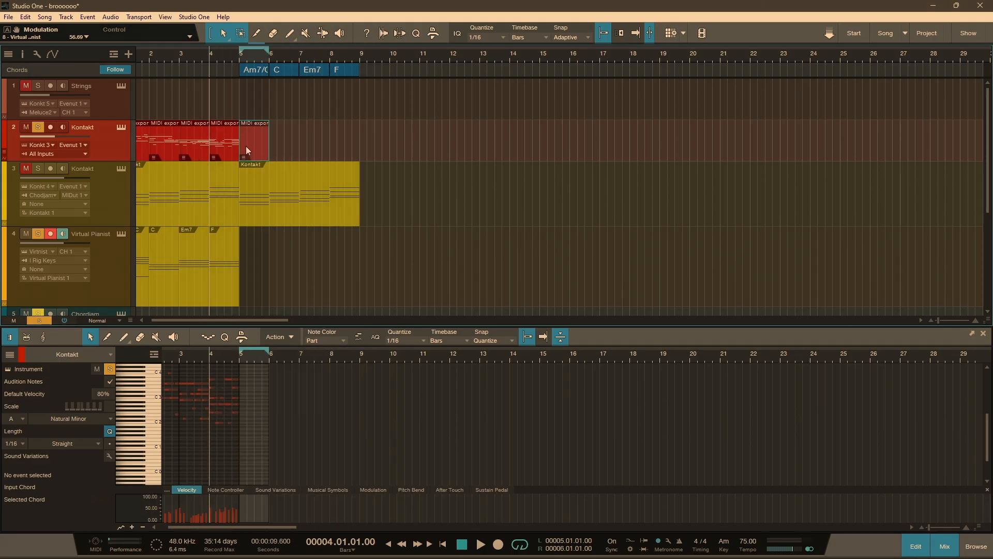
key(Delete)
- Merge the four one-bar MIDI clips on the red Kontakt track into a single clip
drag(298, 148, 122, 149)
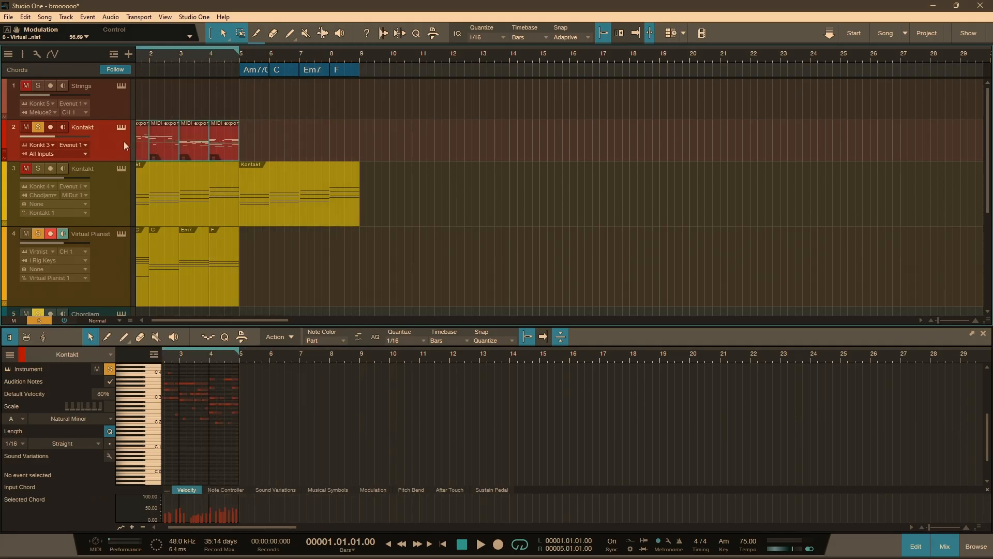
key(g)
- Delete the very low keyswitch note at the start of the merged clip and save the song
scroll(221, 442, down, 4)
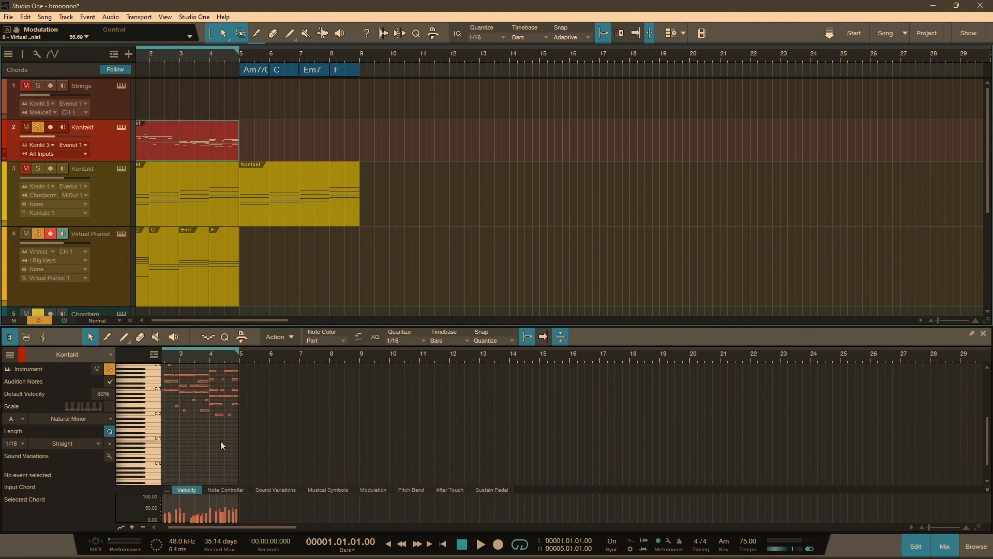
scroll(223, 458, left, 1)
scroll(224, 457, left, 1)
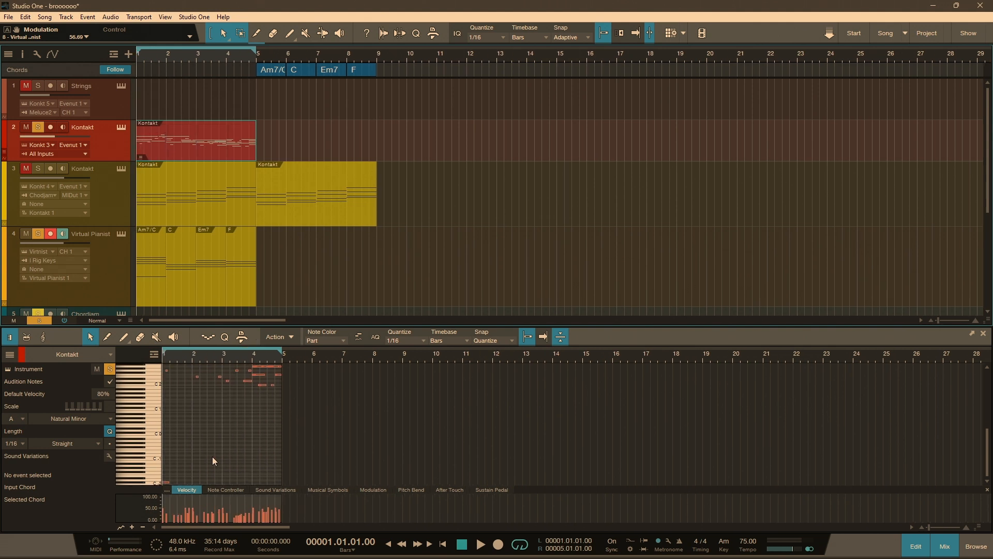
drag(215, 456, 144, 504)
key(ctrl+s)
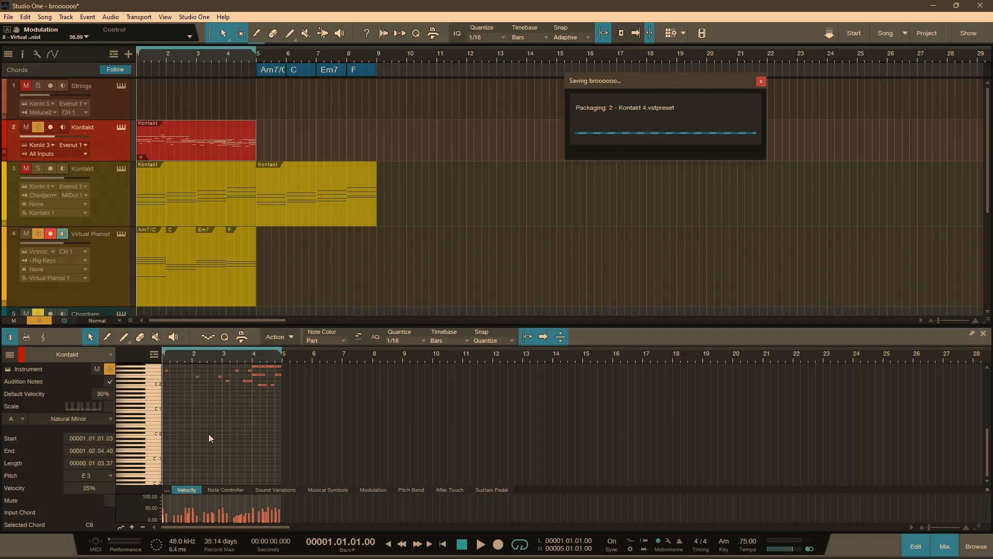
- Transpose the lowest notes of the merged Kontakt clip up one octave
scroll(272, 429, up, 5)
drag(309, 409, 132, 448)
key(shift+Up)
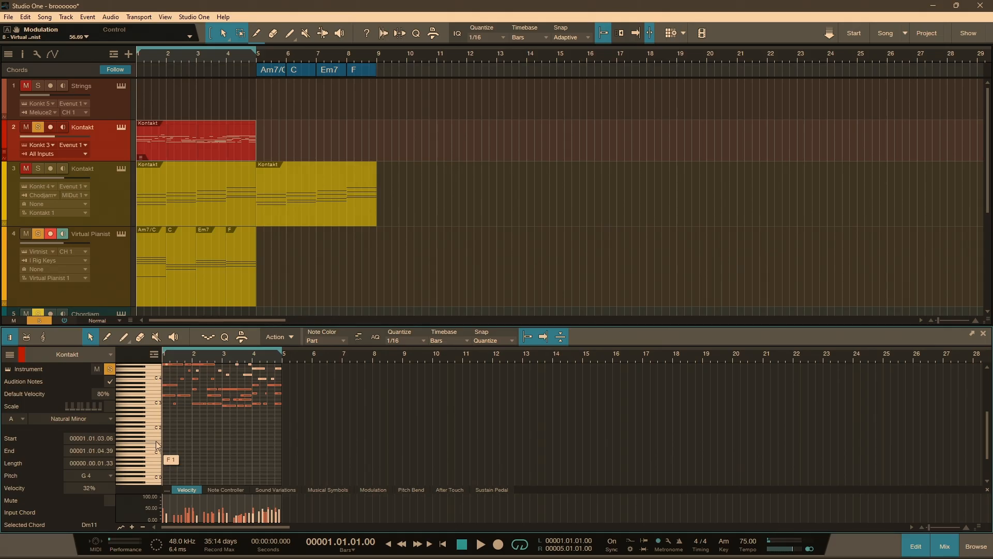
scroll(316, 454, up, 2)
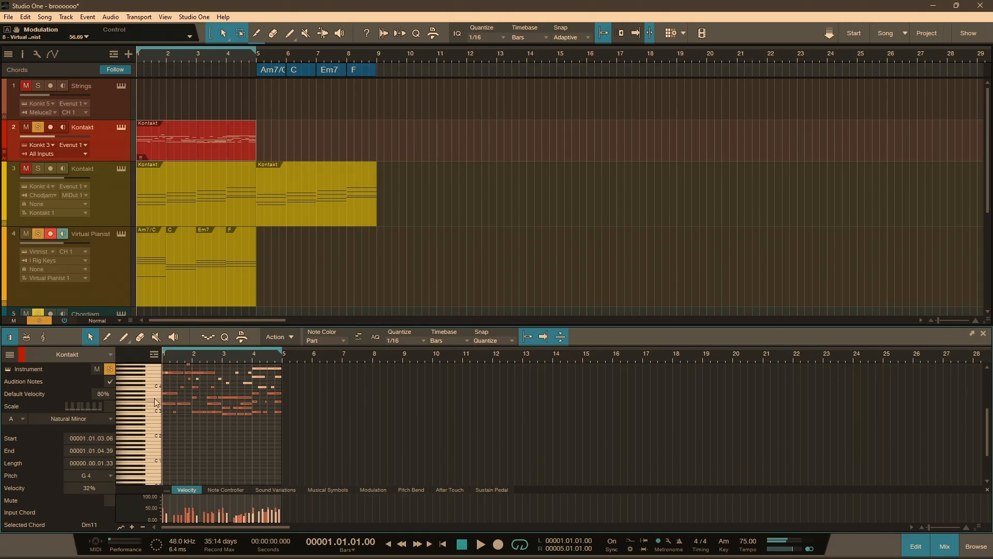
scroll(151, 381, up, 4)
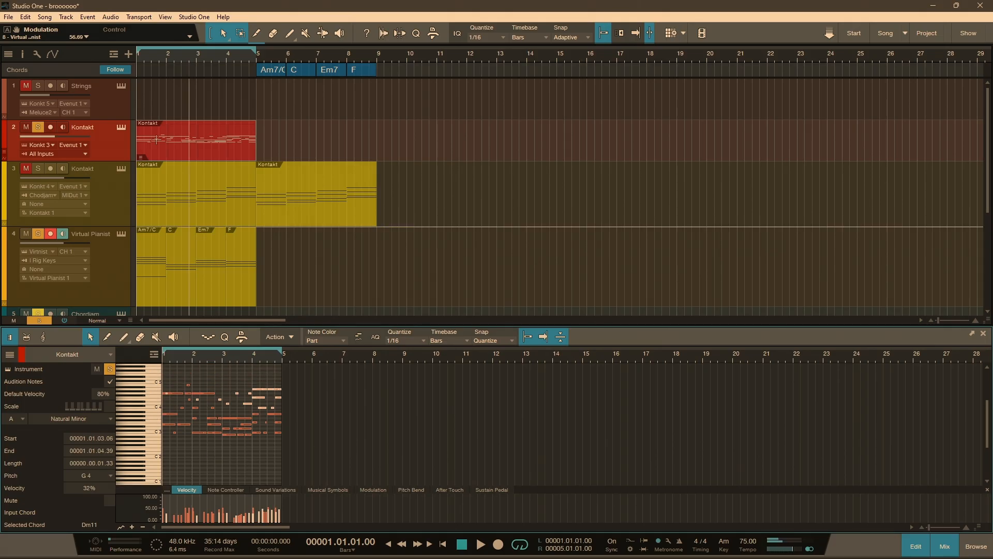
- Turn off the solo on the Virtual Pianist track and play the merged clip through the red Kontakt track
click(40, 233)
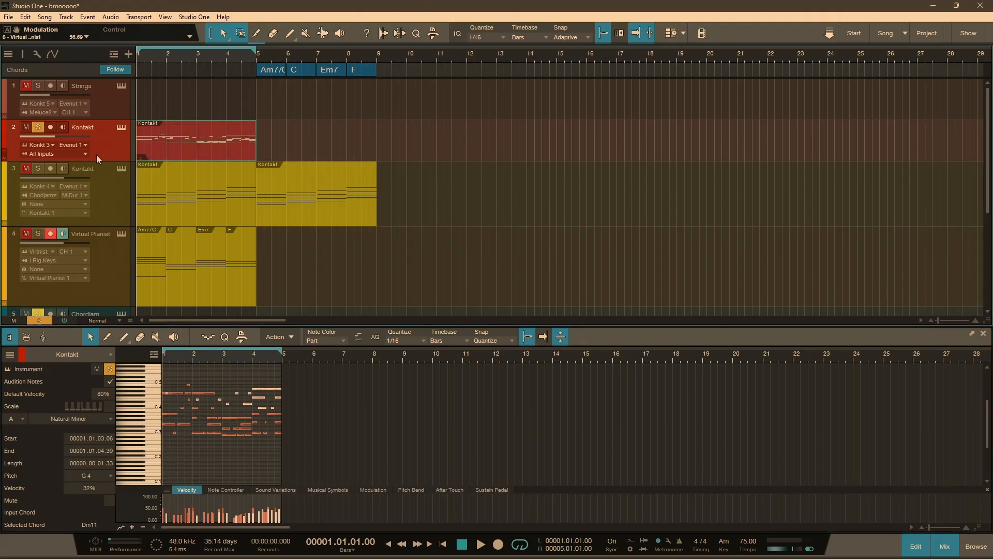
key(space)
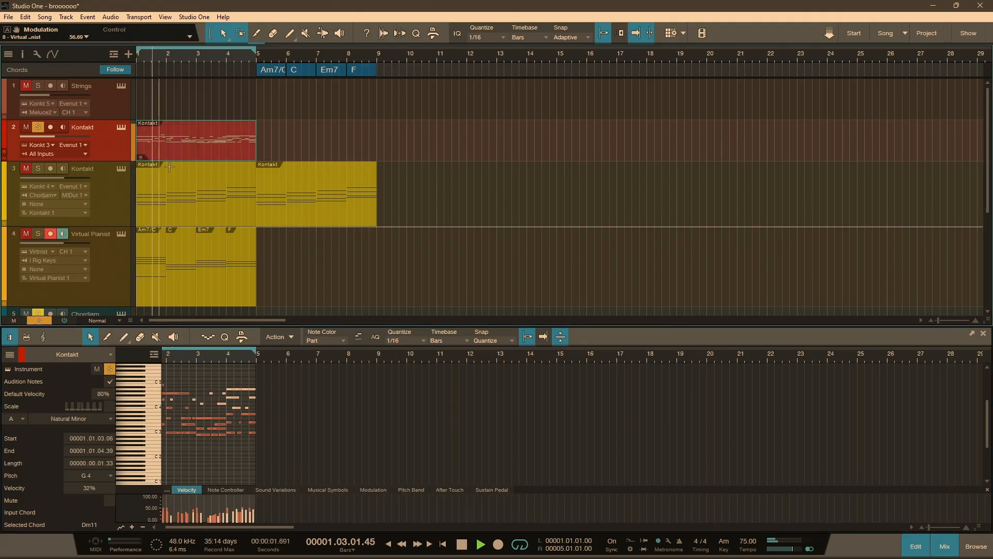
- Save the song while the merged red Kontakt clip is playing and stop the playback
key(f)
scroll(174, 154, up, 2)
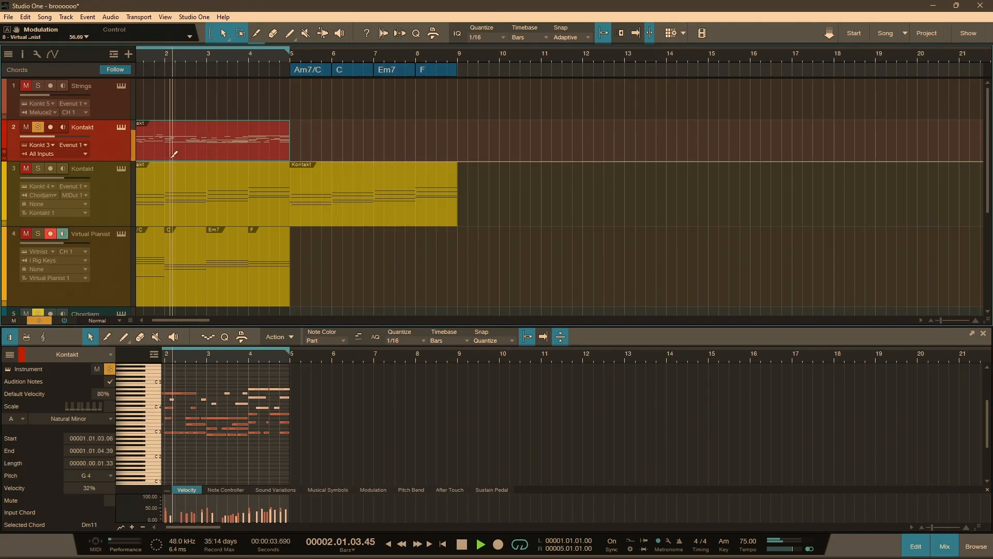
scroll(174, 154, left, 1)
key(ctrl+s)
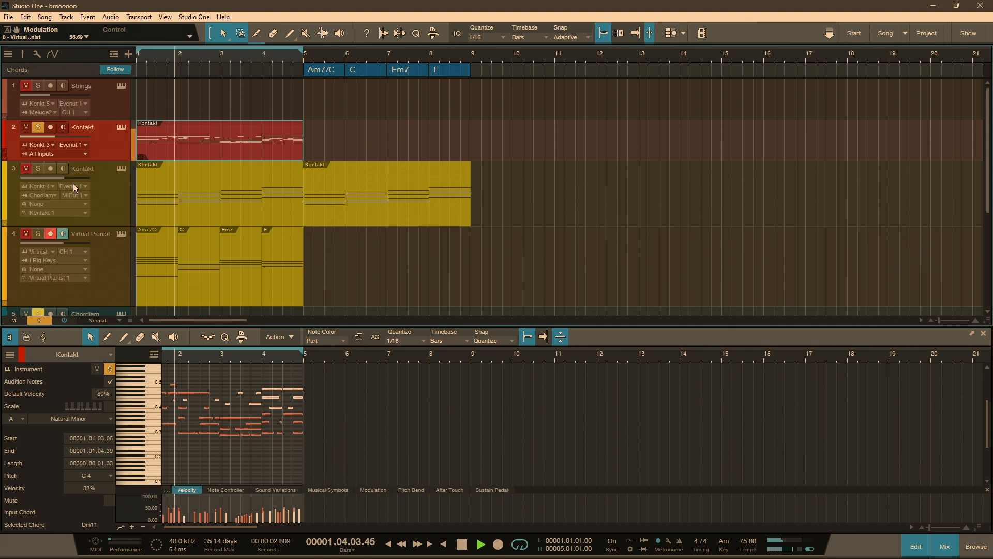
key(space)
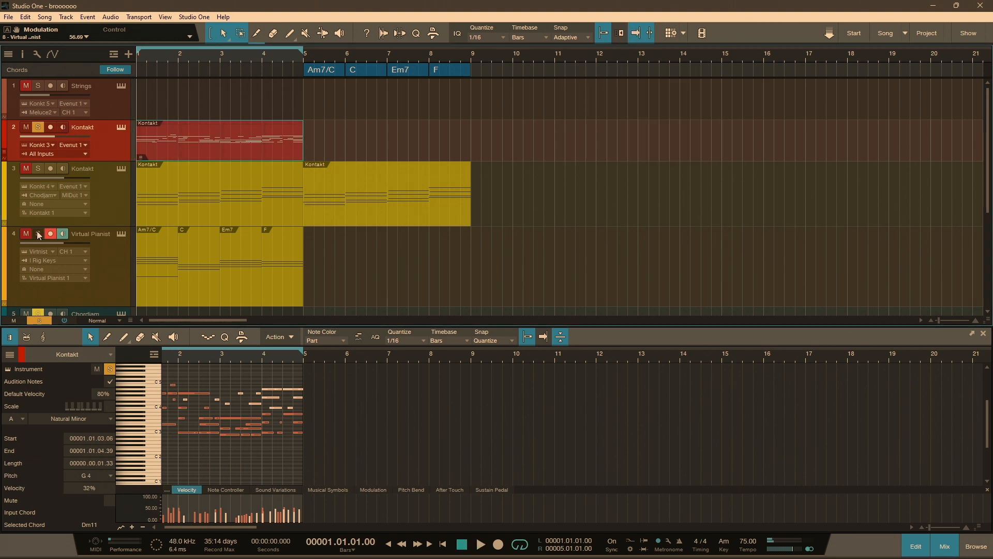
- Audition the red and yellow Kontakt tracks together and switch the solo to the Virtual Pianist track
click(64, 234)
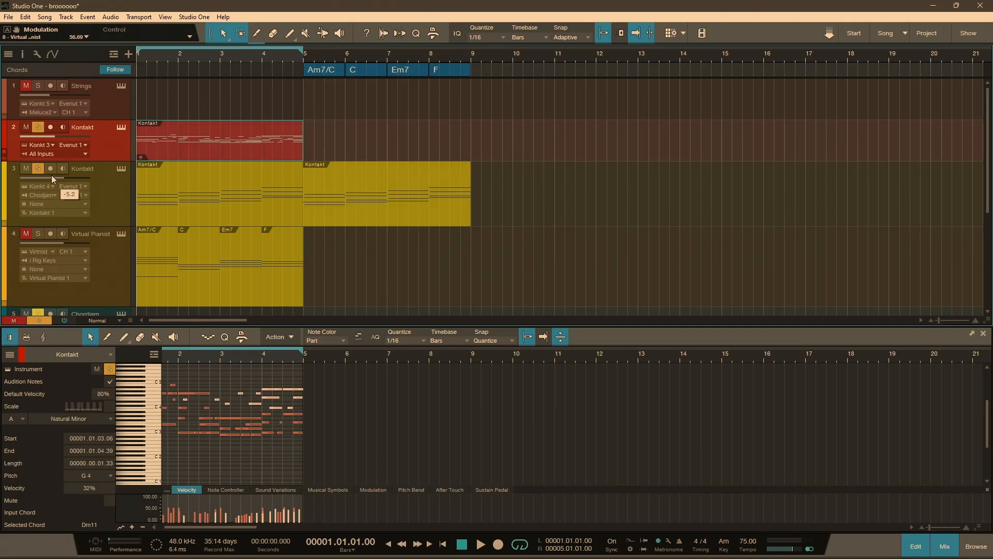
key(space)
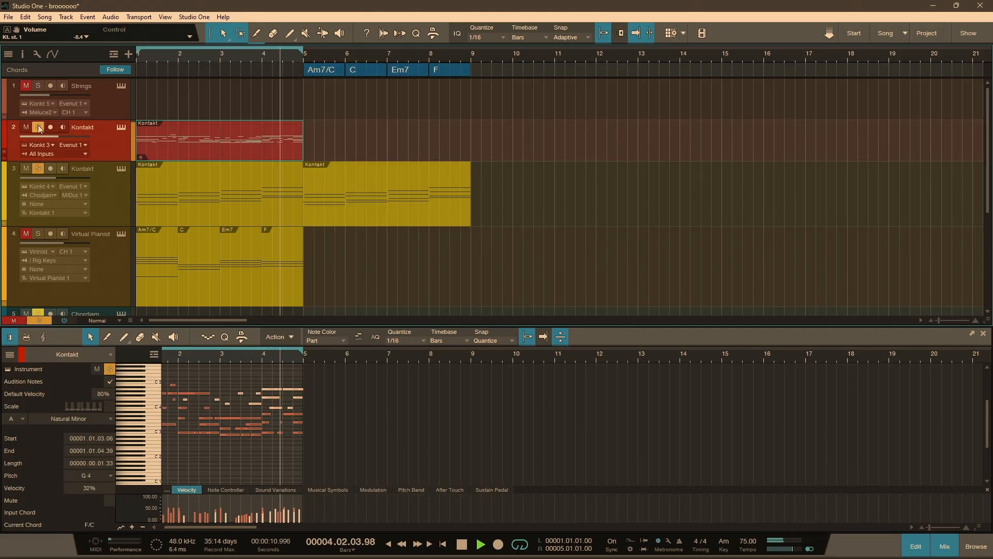
key(s)
key(space)
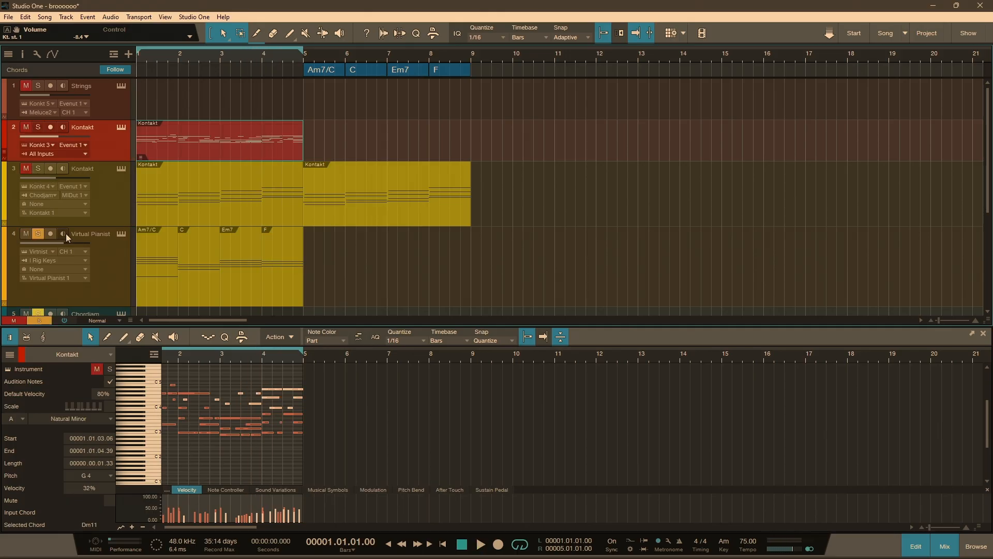
- Open the Virtual Pianist instrument, choose the G phrase key and play the song from the start
click(121, 236)
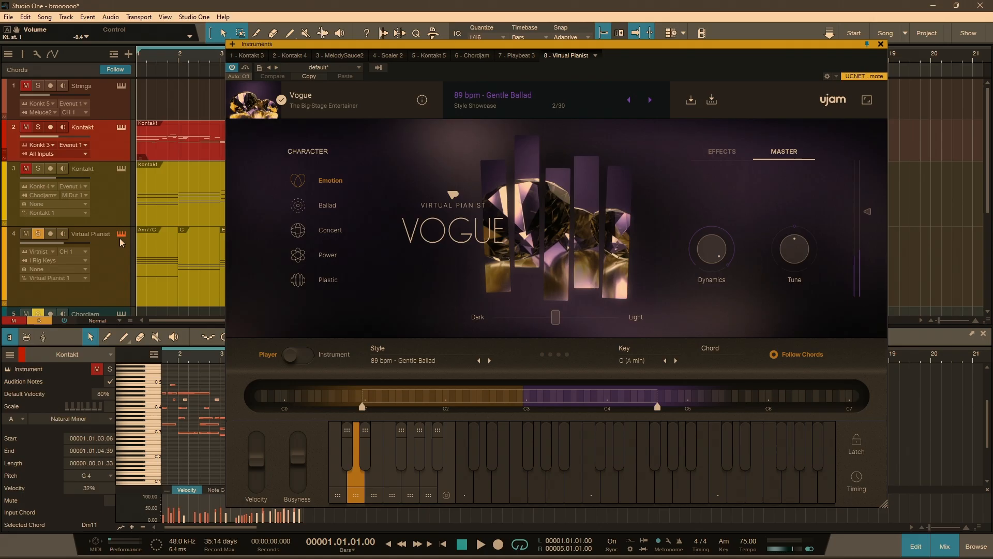
click(414, 486)
key(space)
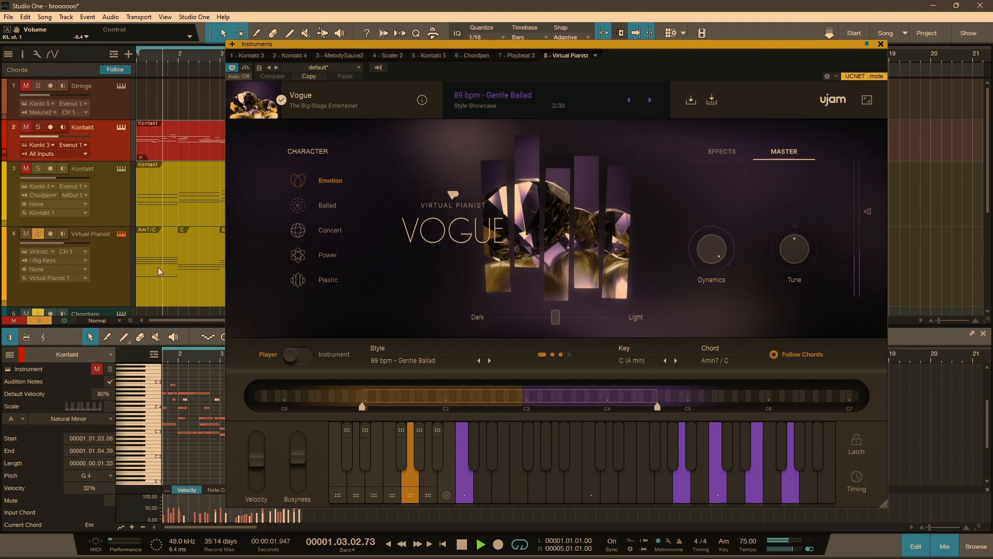
key(space)
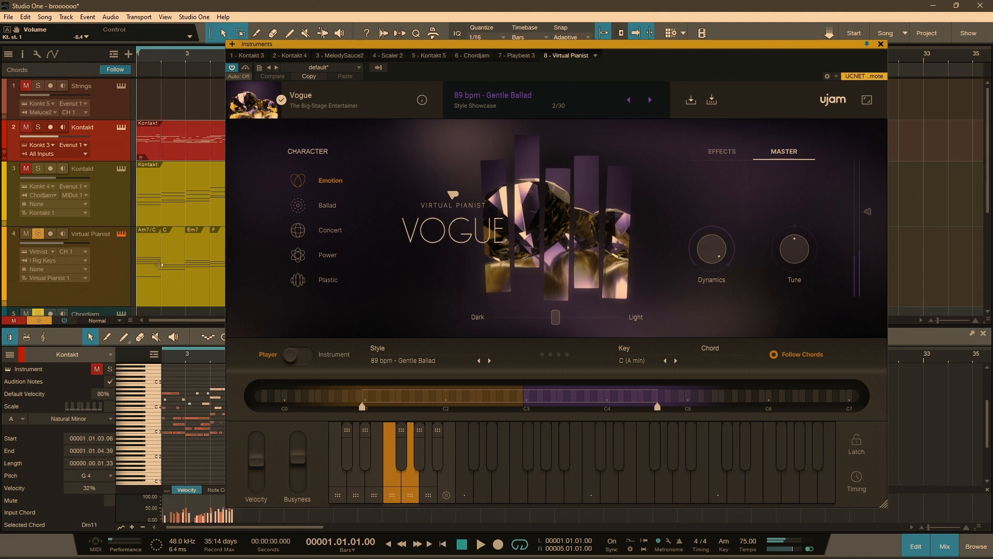
- Arm the Virtual Pianist track, lower Busyness to its minimum and audition the G phrase over the chords
click(50, 234)
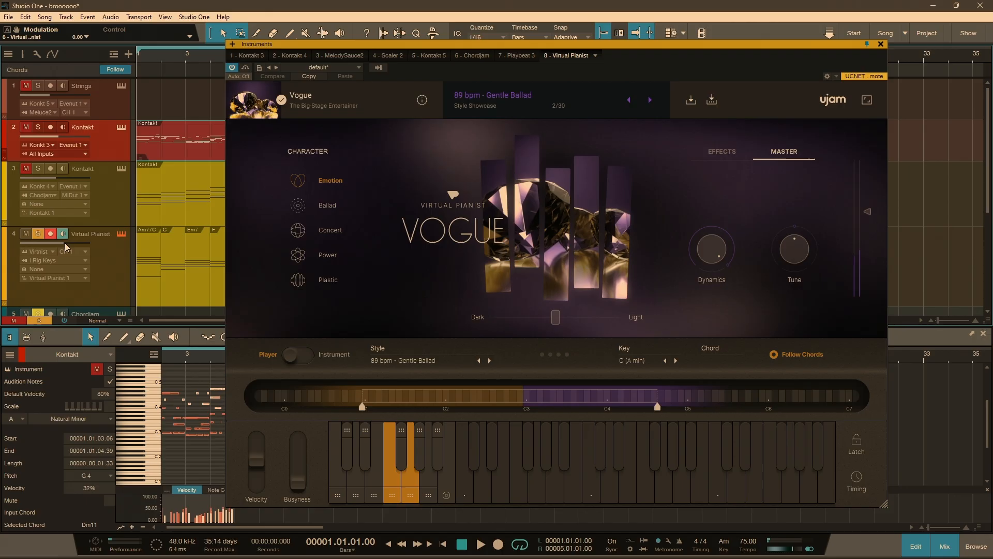
key(space)
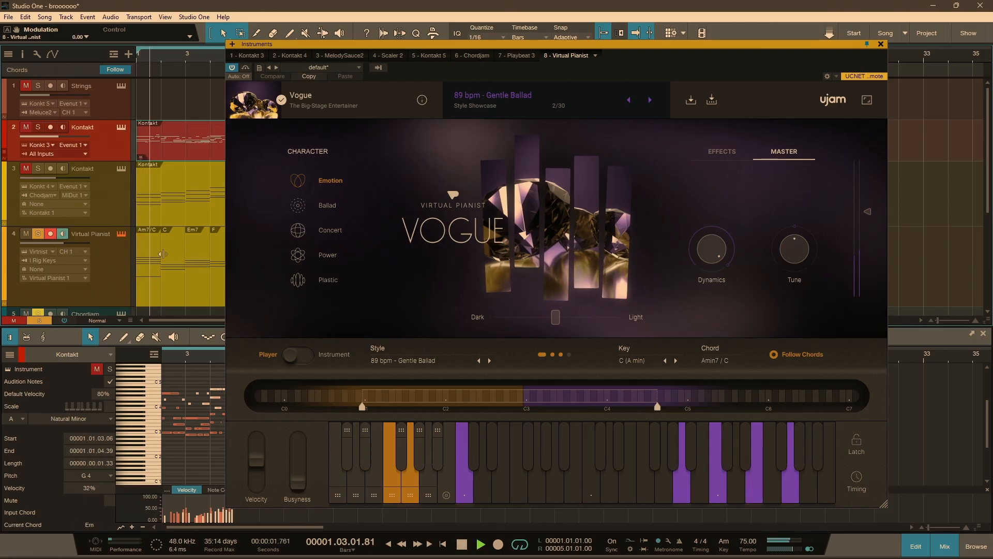
scroll(156, 277, down, 3)
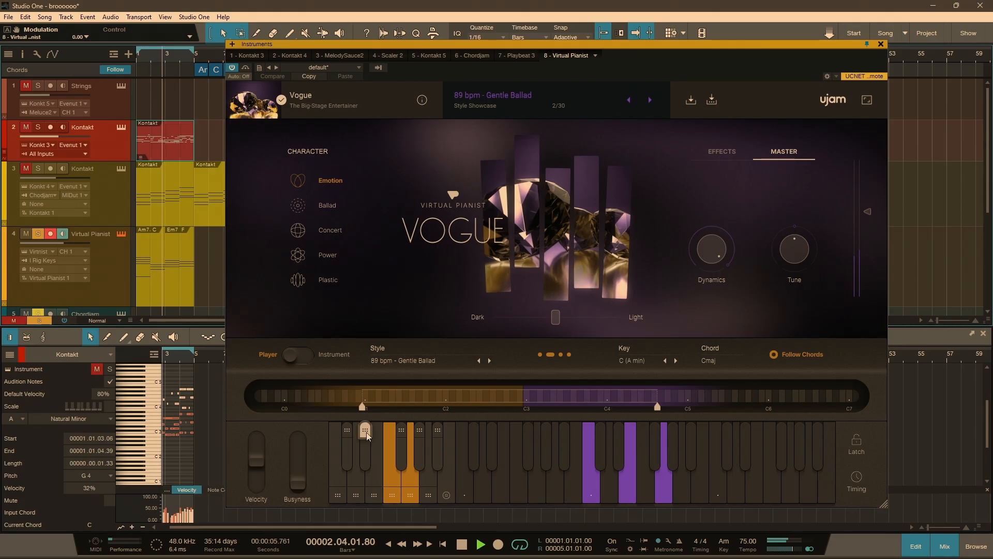
key(space)
key(space)
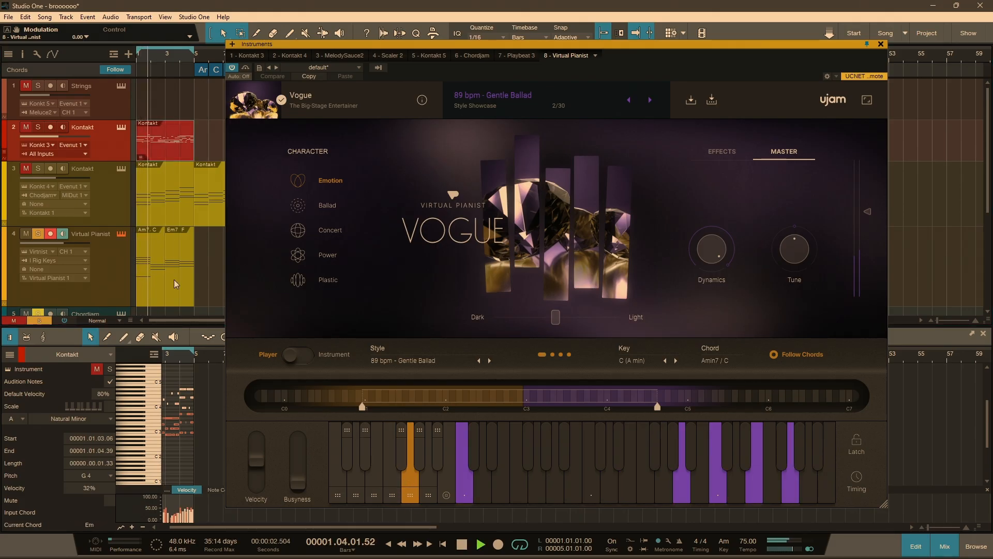
scroll(174, 282, down, 1)
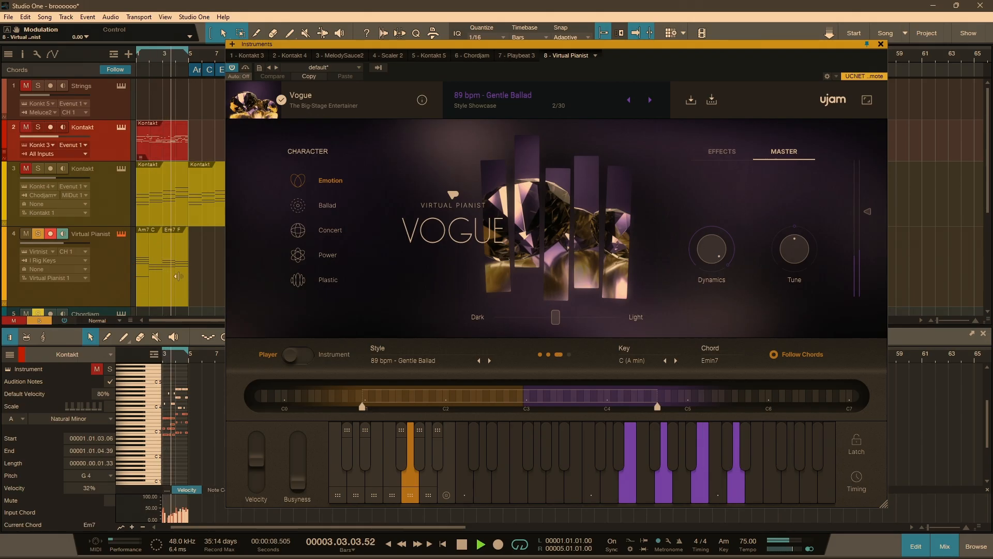
key(space)
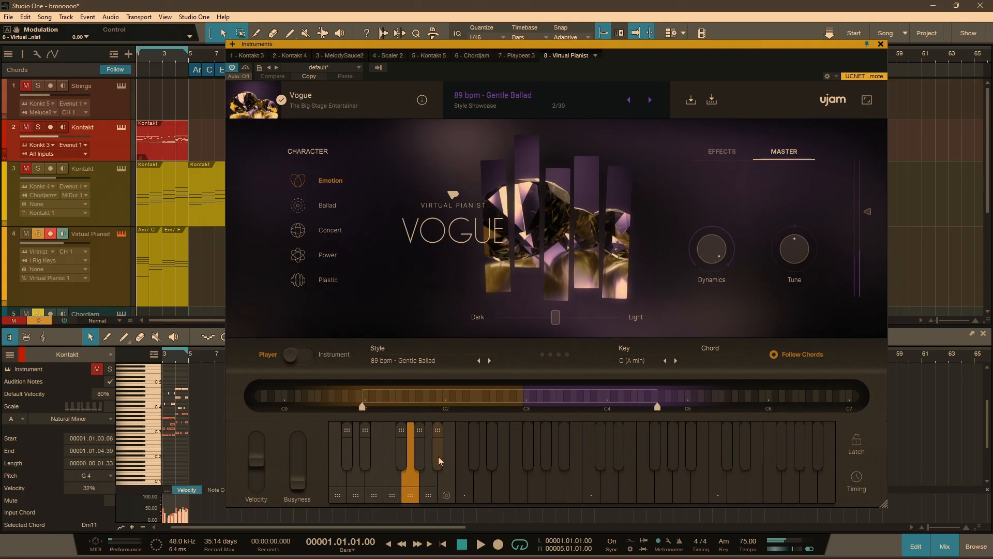
- Export the G phrase as MIDI, trim it to its first bar and place it at bar 1 of the Strings track
drag(413, 497, 211, 287)
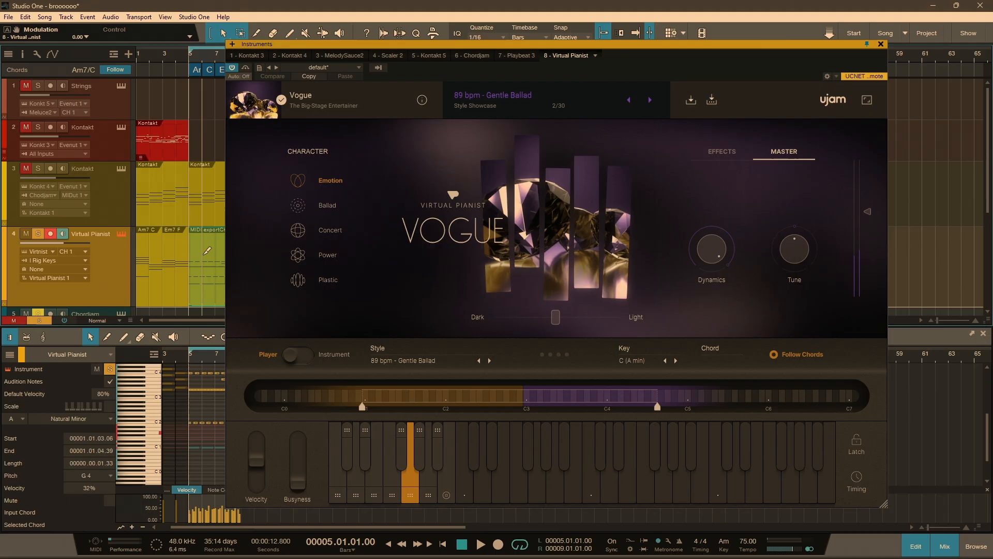
key(ctrl+z)
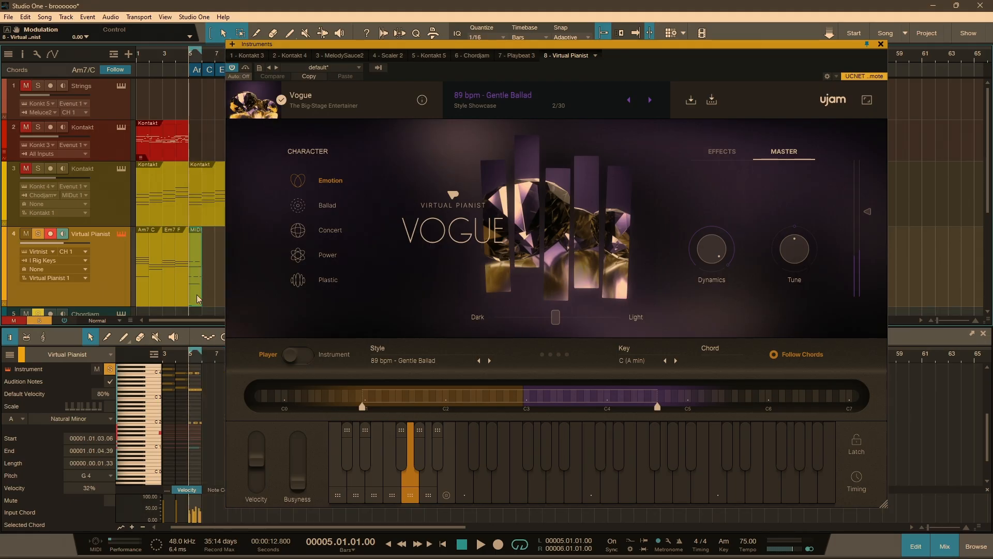
drag(198, 299, 140, 115)
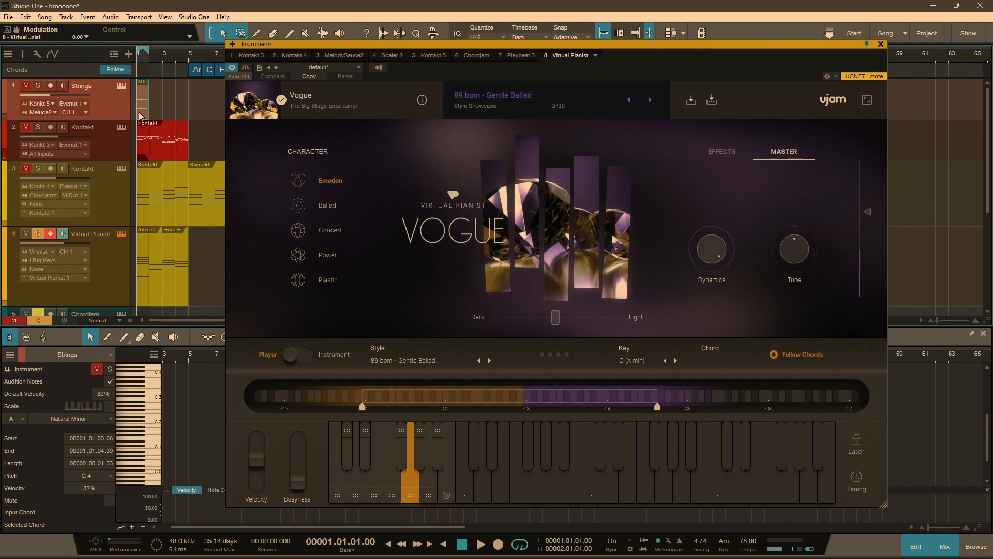
- Export the G phrase for the C chord, place only its second bar at bar 2 of the Strings track and delete the leftovers
click(156, 298)
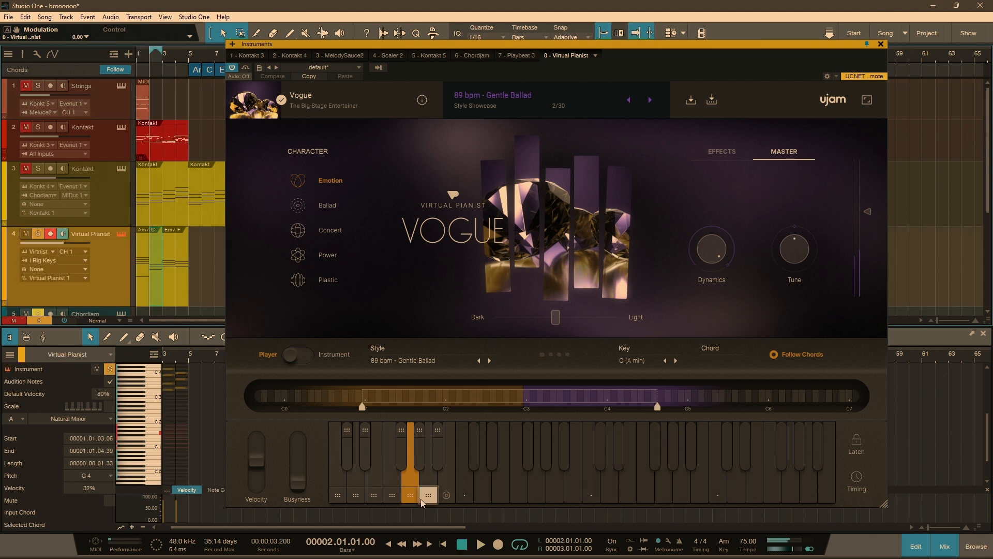
drag(267, 379, 208, 289)
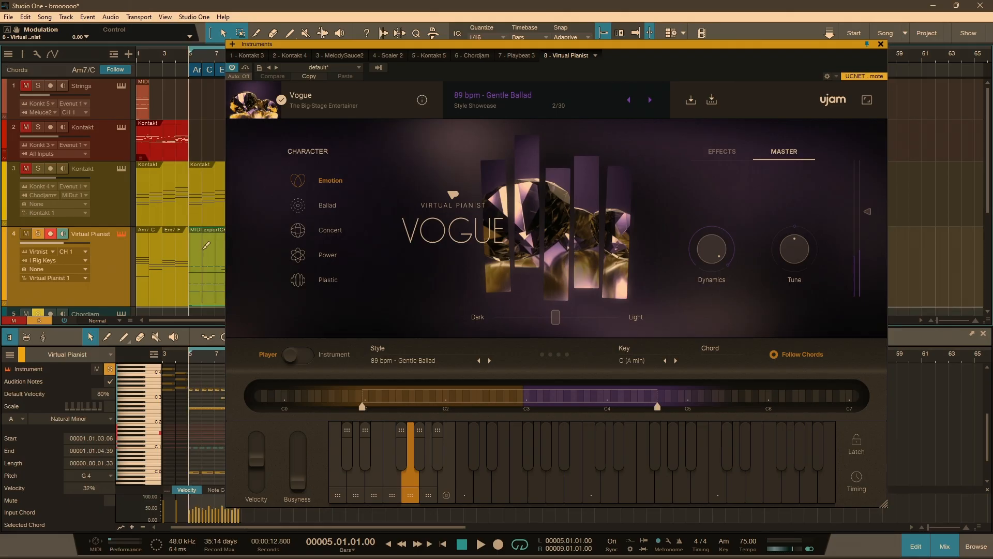
alt+click(202, 243)
click(197, 300)
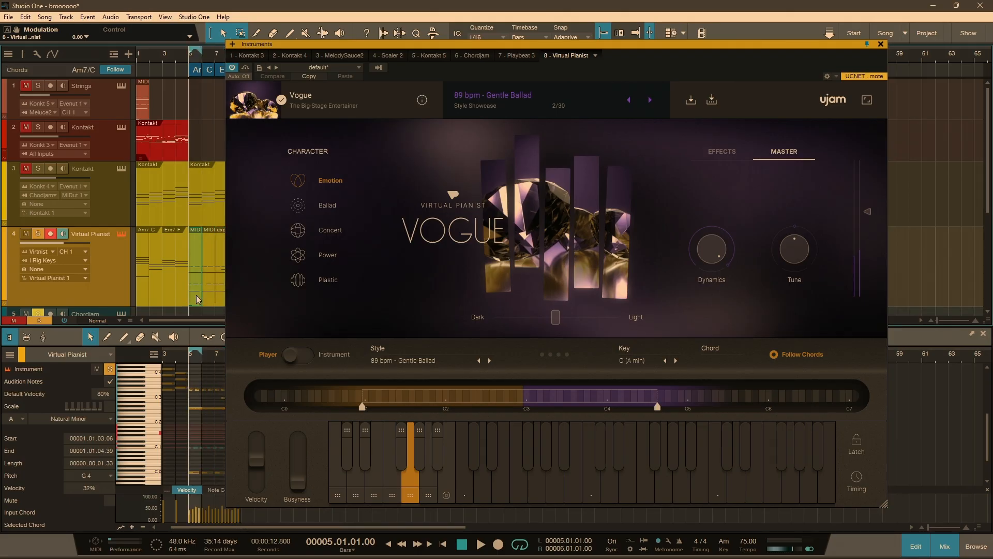
key(Delete)
drag(213, 299, 162, 117)
alt+click(202, 298)
key(Delete)
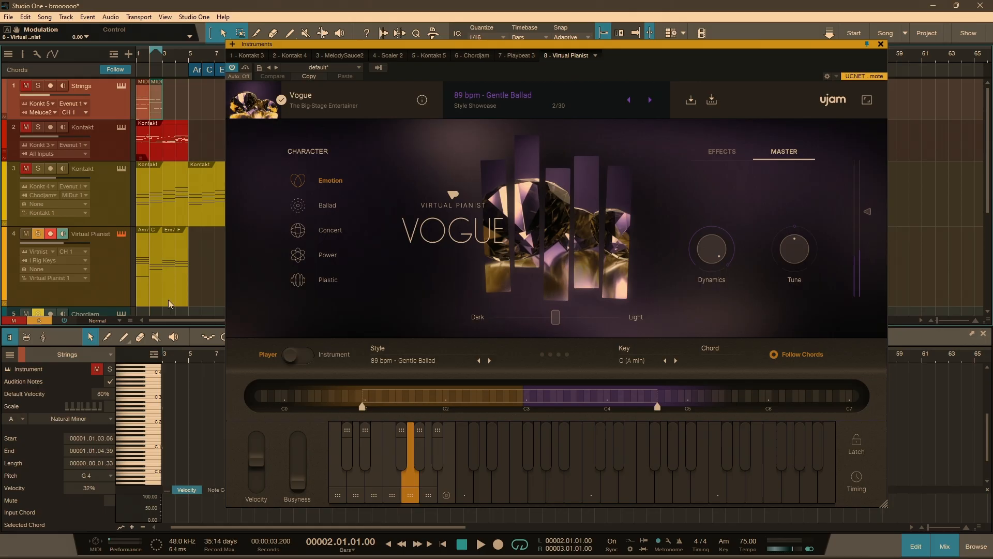
- Export the G phrase for the Em7 chord to bar 5 of the Virtual Pianist track and split out its third bar
click(169, 304)
drag(411, 495, 184, 279)
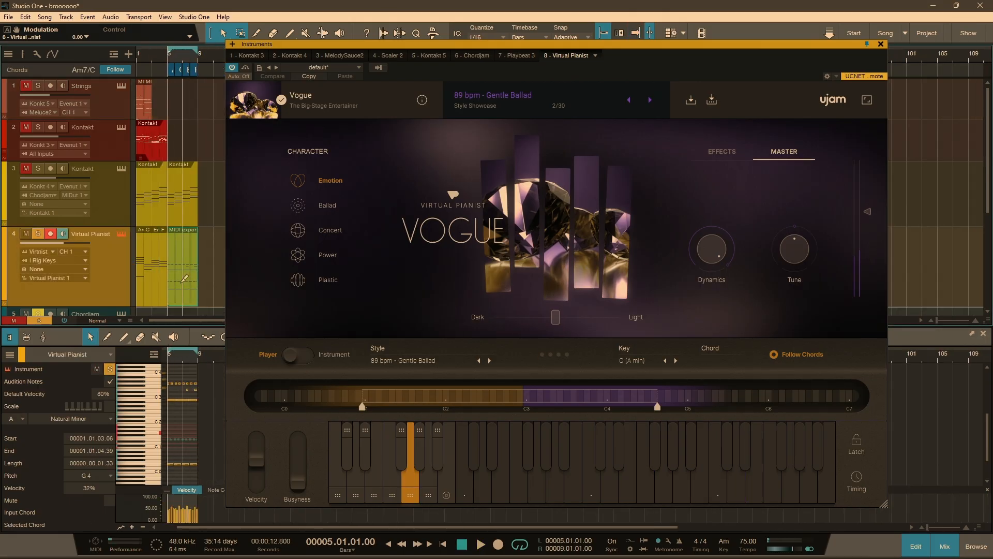
scroll(182, 280, up, 3)
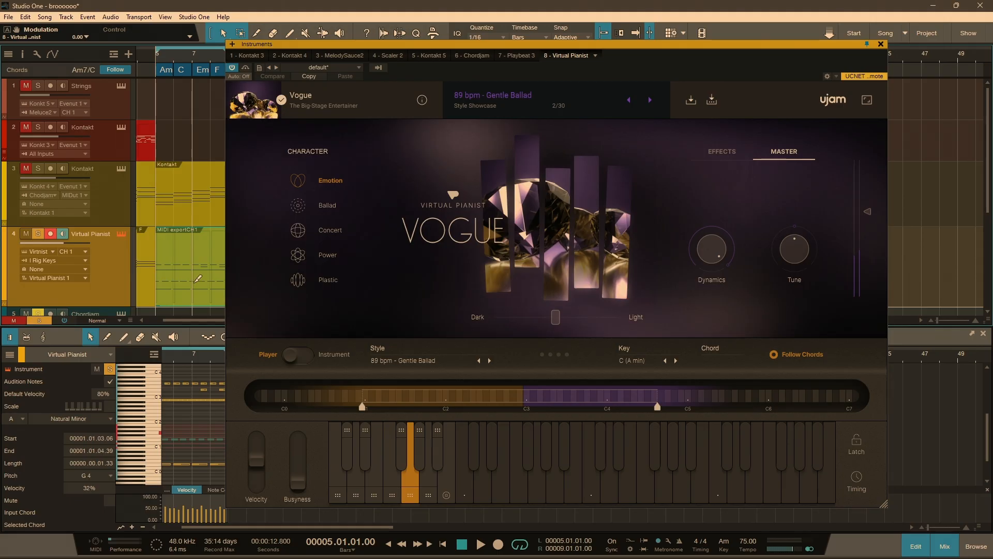
alt+click(195, 282)
alt+click(210, 285)
- Delete the pieces around the Em7 export's third bar and move that bar to bar 3 of the Strings track
click(178, 294)
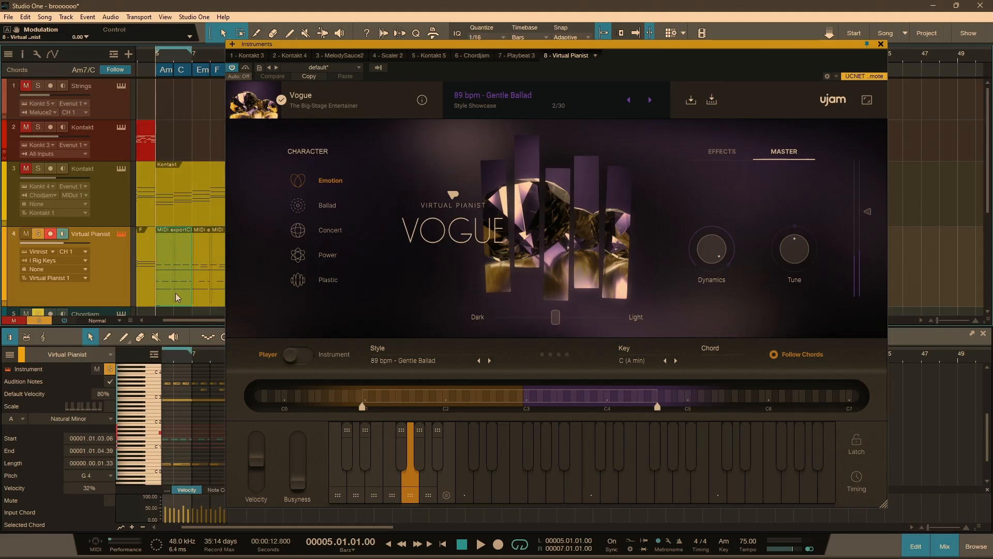
key(Delete)
click(216, 298)
key(Delete)
scroll(183, 293, down, 3)
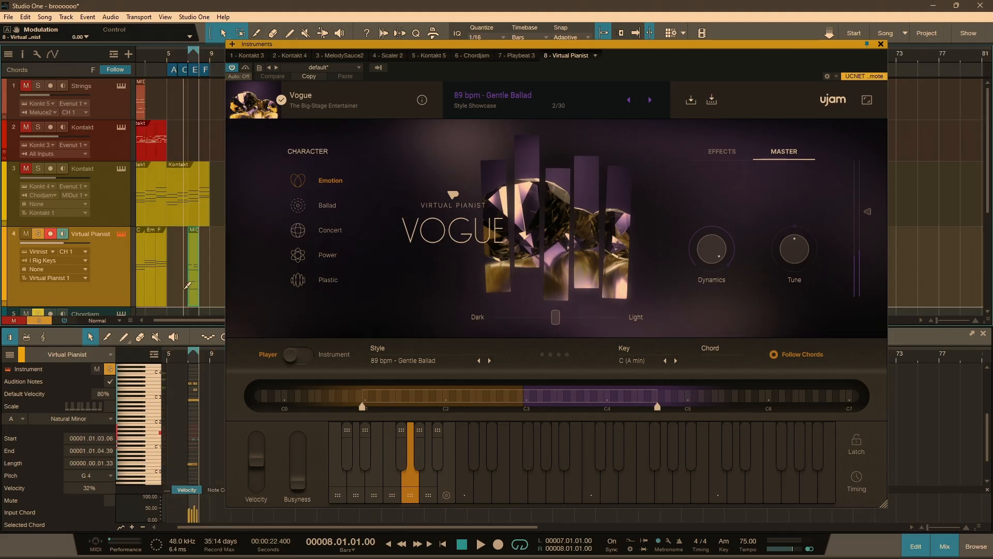
scroll(196, 297, left, 1)
drag(206, 301, 158, 114)
- Export the G phrase for the F chord to bar 5 of the Virtual Pianist track and trim it to its fourth bar
click(172, 291)
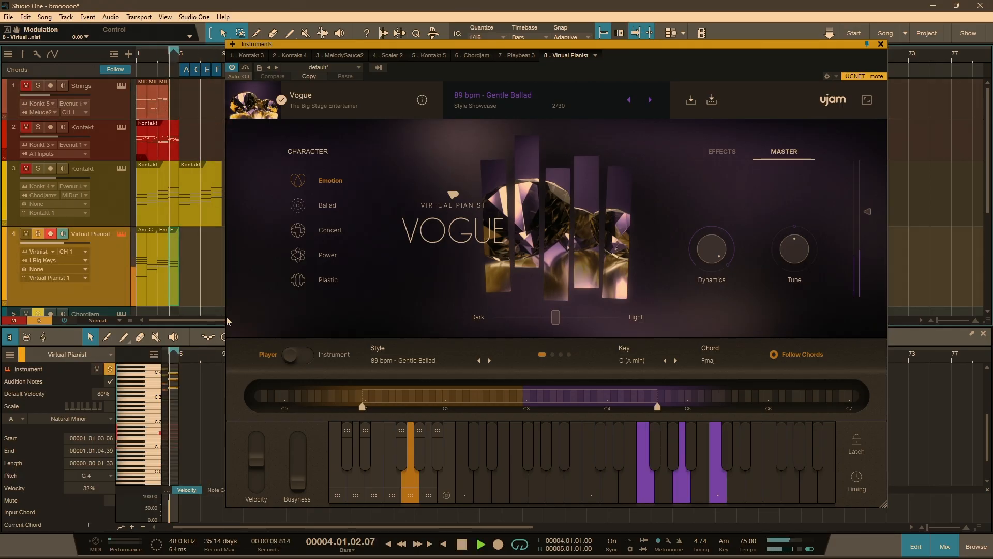
drag(410, 498, 183, 291)
scroll(182, 292, down, 5)
scroll(188, 290, up, 4)
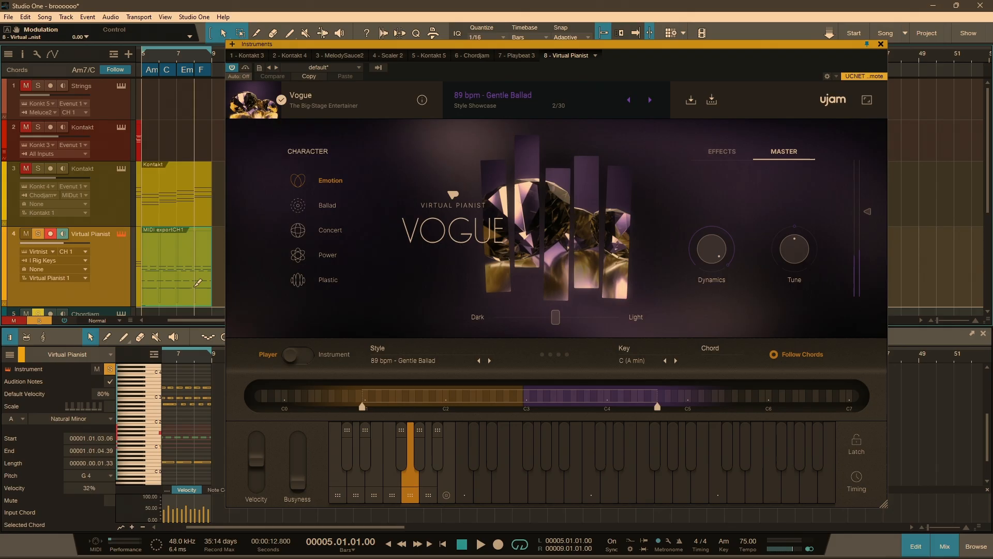
alt+click(194, 290)
click(167, 287)
key(Delete)
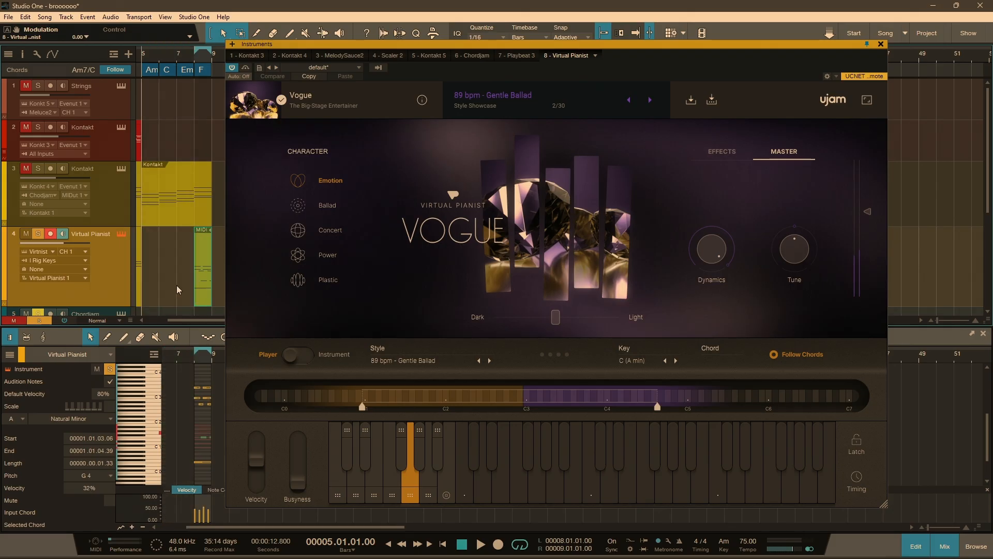
- Move the one-bar F phrase clip to bar 4 of the Strings track
scroll(176, 288, down, 3)
drag(193, 298, 147, 115)
scroll(188, 105, up, 4)
scroll(174, 107, left, 4)
scroll(179, 109, right, 3)
scroll(176, 117, left, 4)
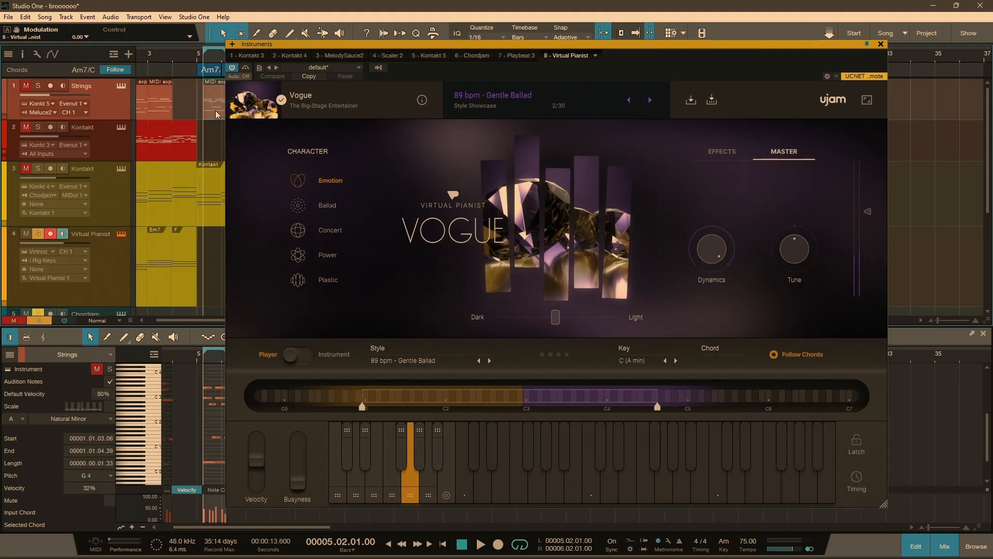
drag(215, 112, 184, 112)
- Loop the four one-bar MIDI clips on the Strings track and merge them into a single clip
scroll(170, 110, up, 3)
scroll(170, 109, down, 4)
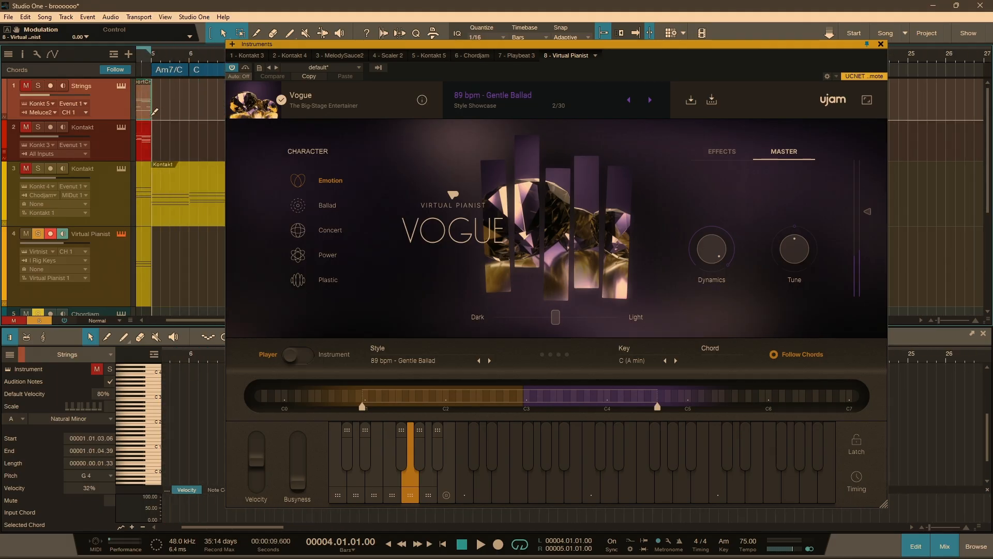
scroll(188, 111, down, 3)
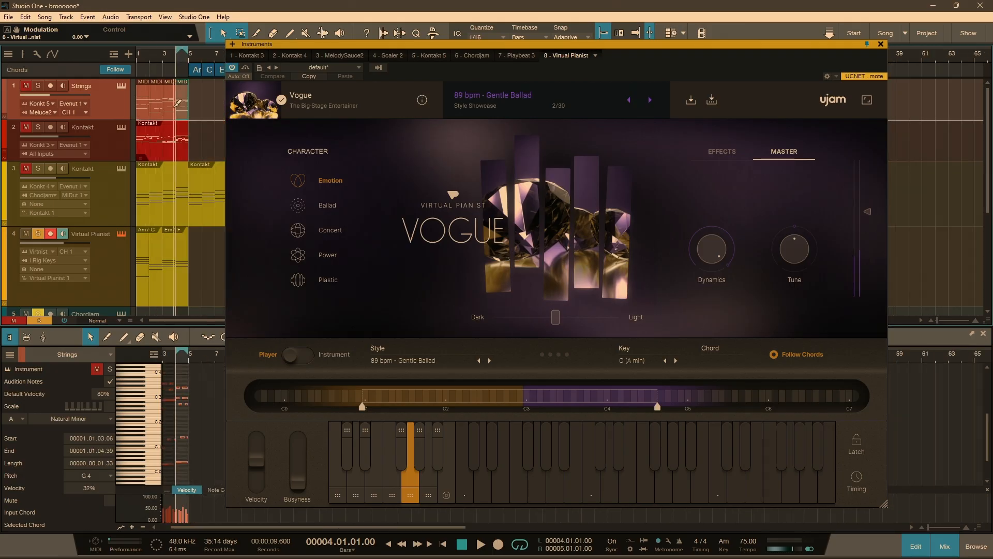
drag(197, 113, 102, 112)
key(p)
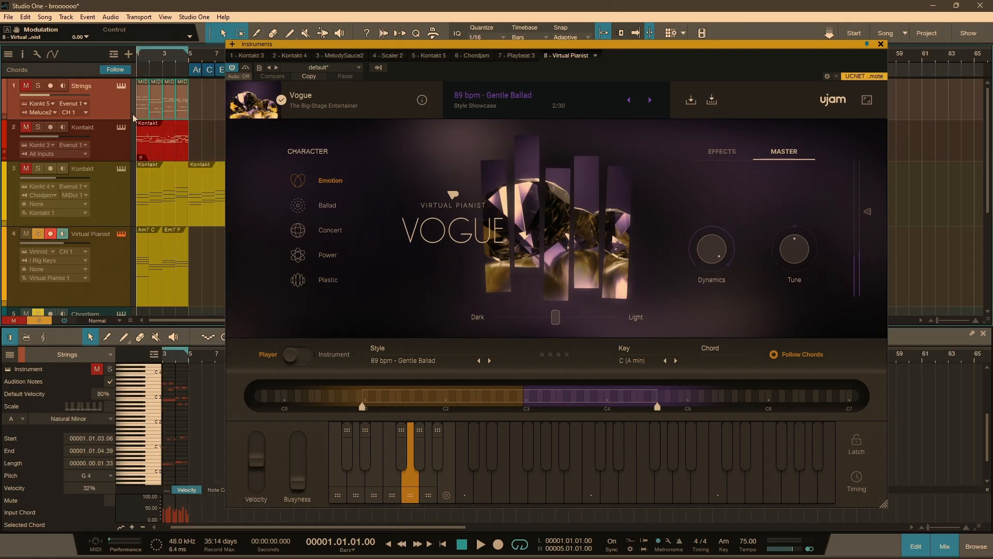
key(g)
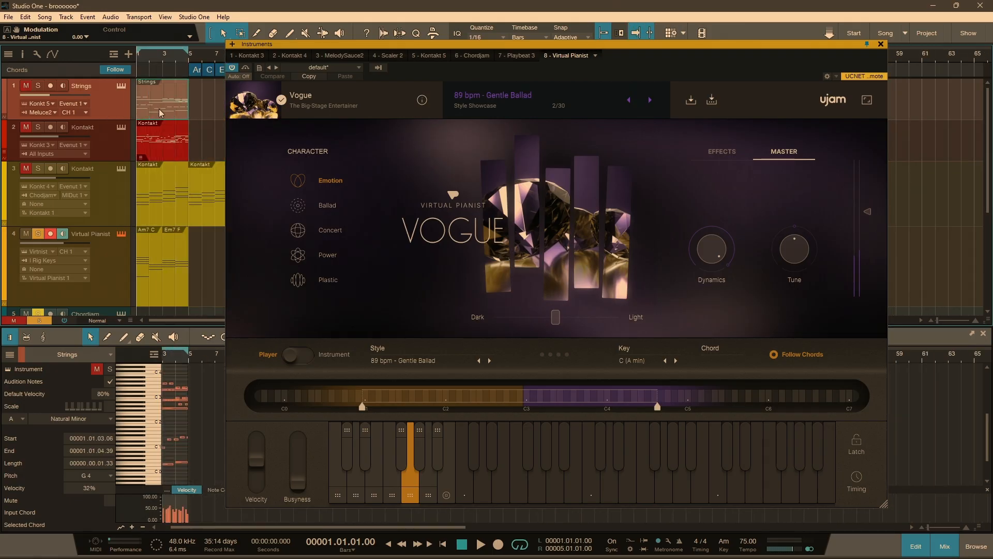
scroll(190, 393, up, 5)
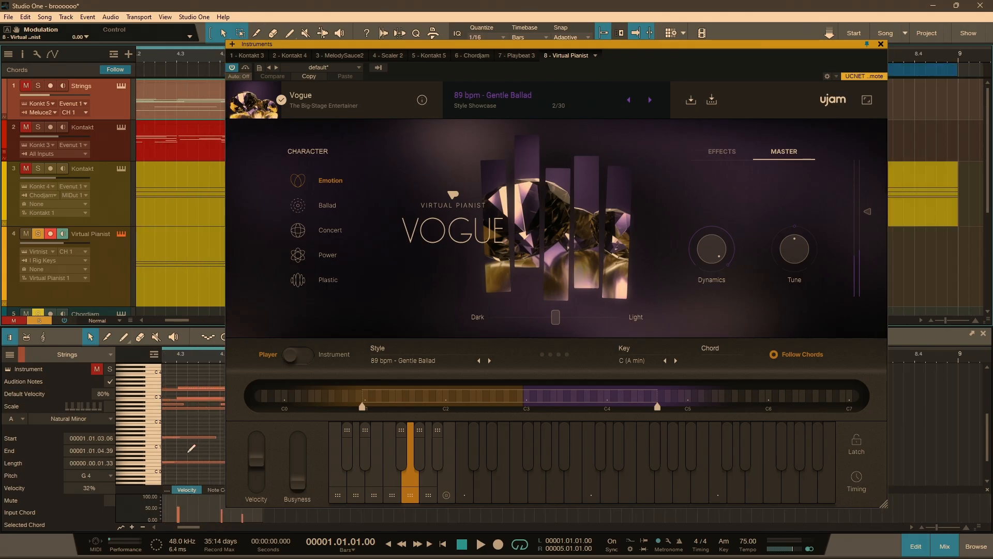
- Close the Virtual Pianist instrument window, bring the start of the Strings clip into view and solo the Strings track
click(881, 44)
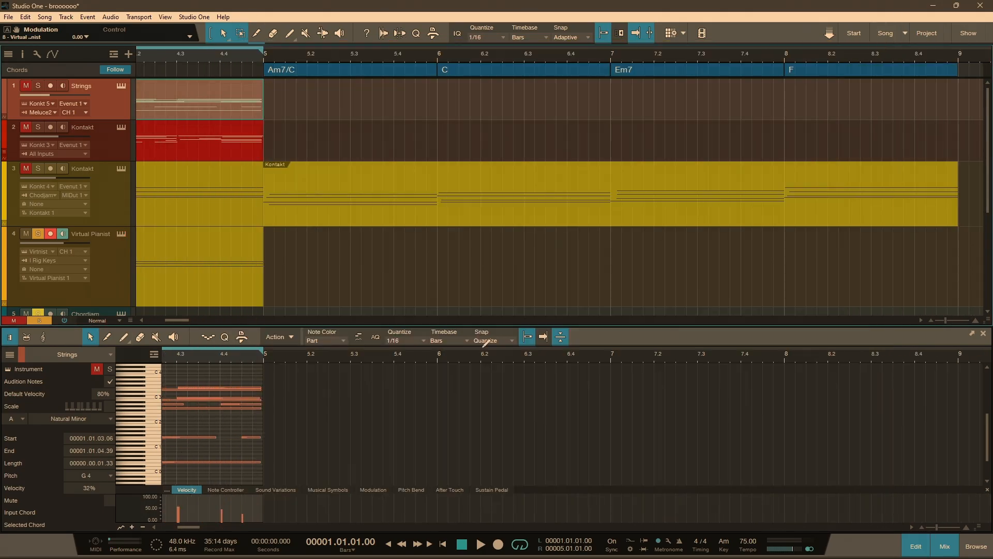
scroll(299, 461, down, 6)
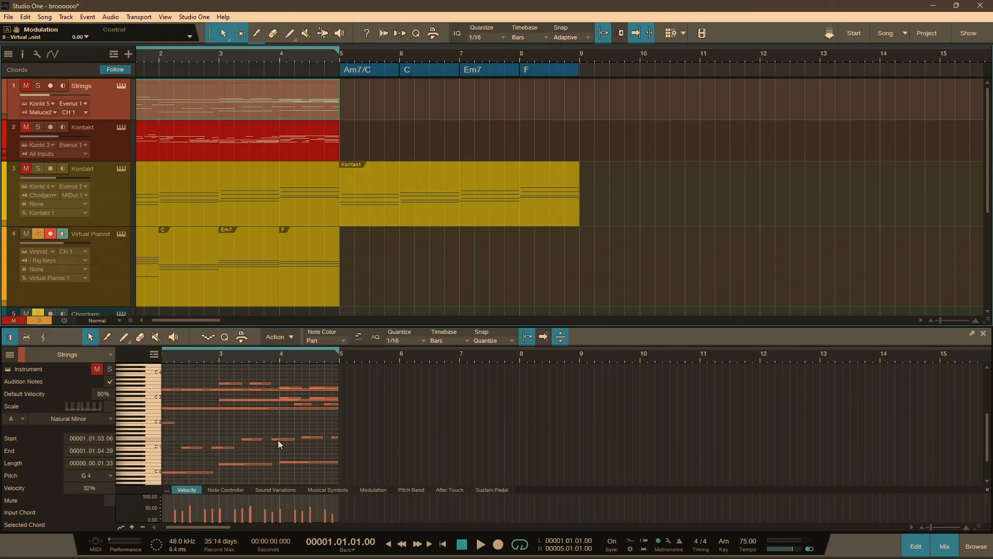
scroll(277, 442, down, 2)
scroll(215, 457, left, 3)
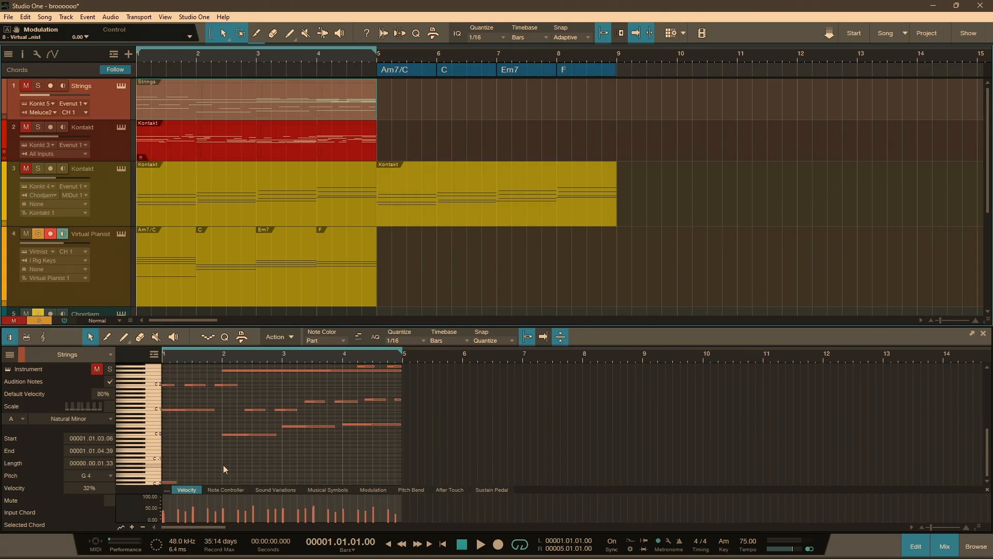
click(169, 409)
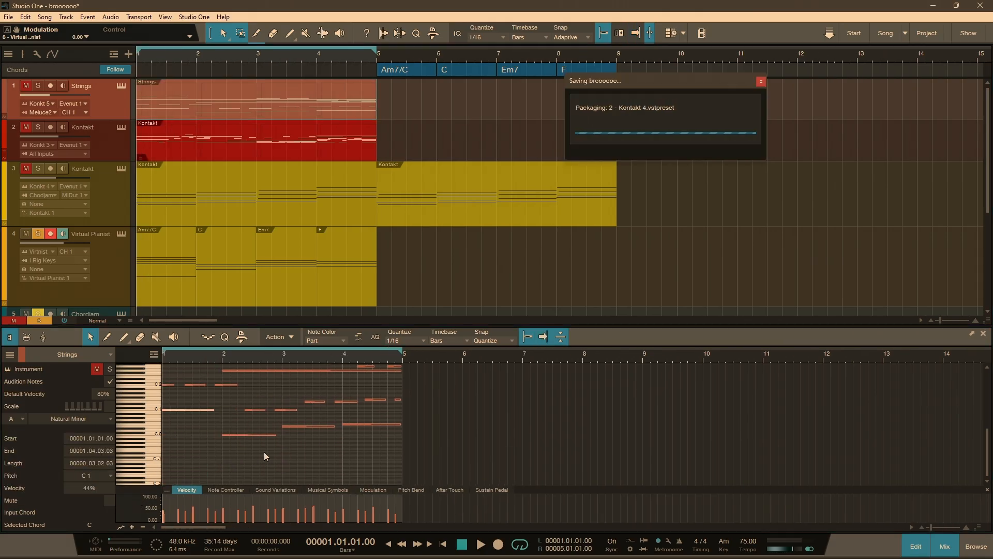
click(37, 86)
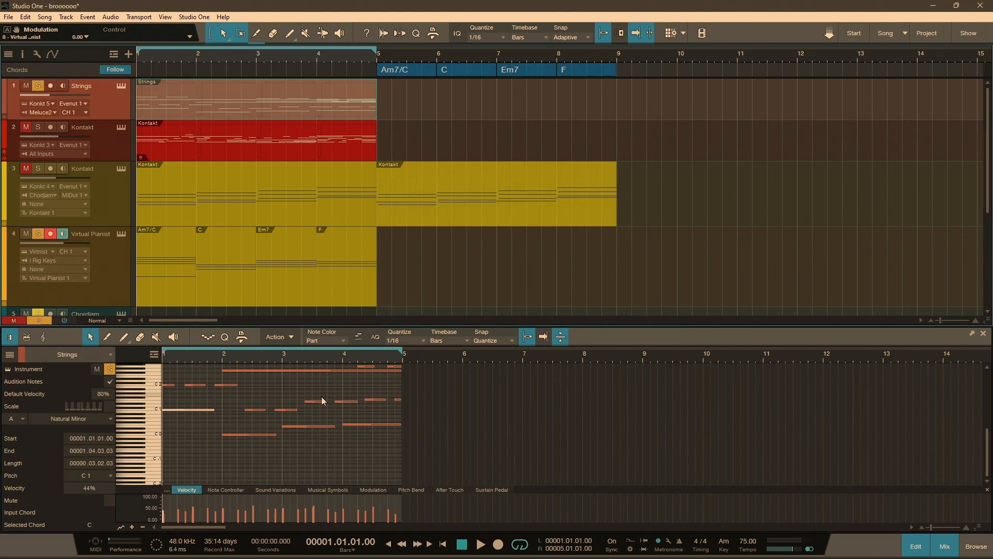
- Select the low notes of the four-bar Strings clip and transpose them up one octave
drag(435, 437, 162, 388)
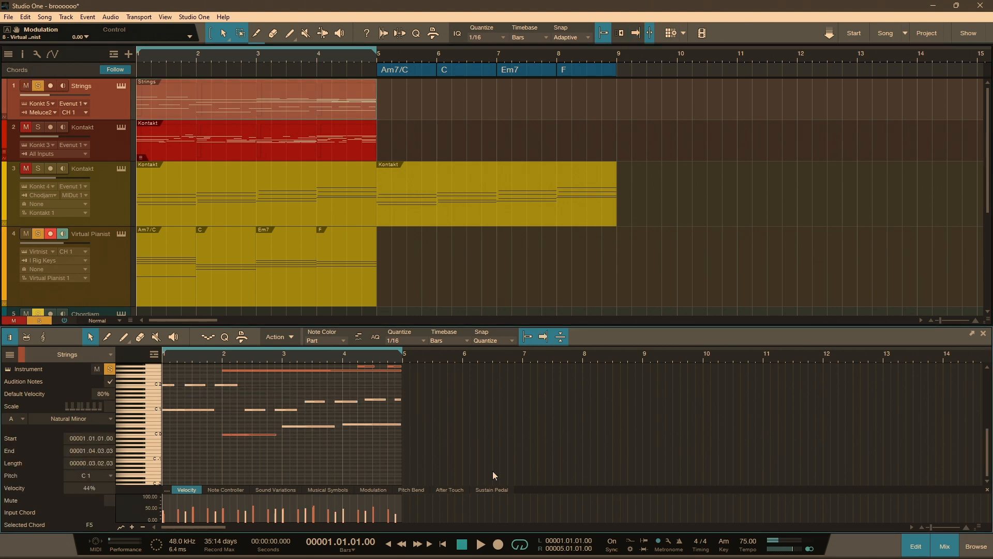
drag(493, 479, 136, 365)
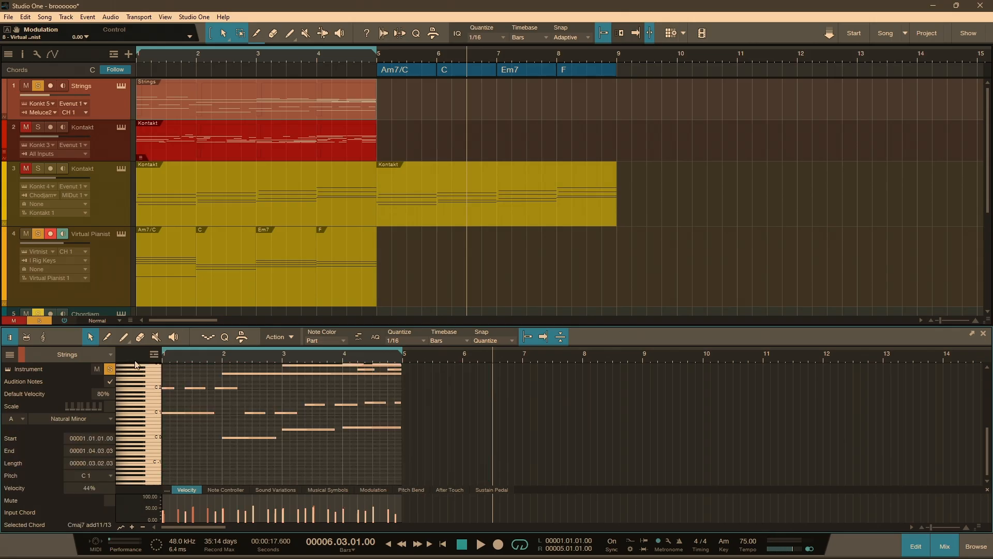
scroll(371, 442, up, 1)
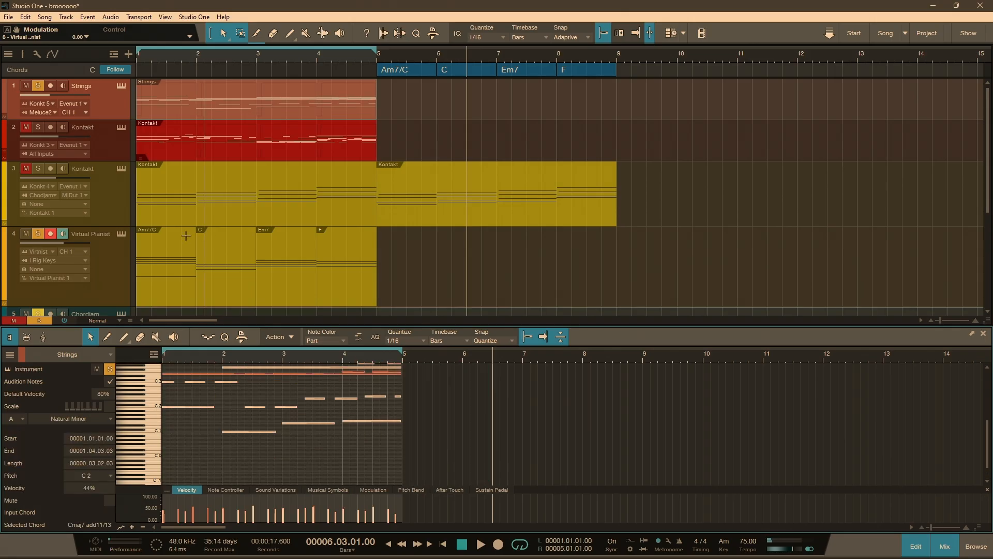
- Play the song from the start, unsolo and disarm the Virtual Pianist track, and save the song
key(Home)
key(space)
key(ctrl+s)
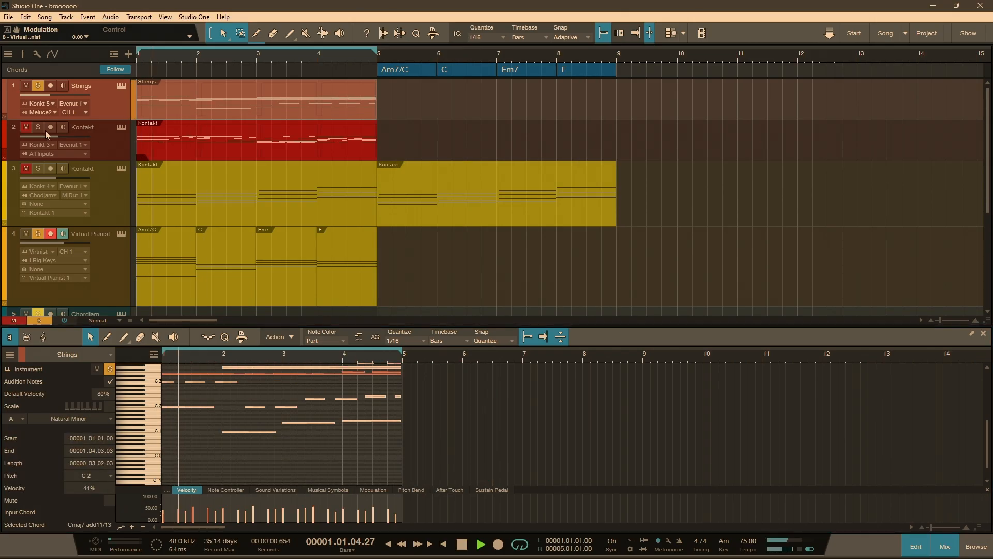
click(37, 234)
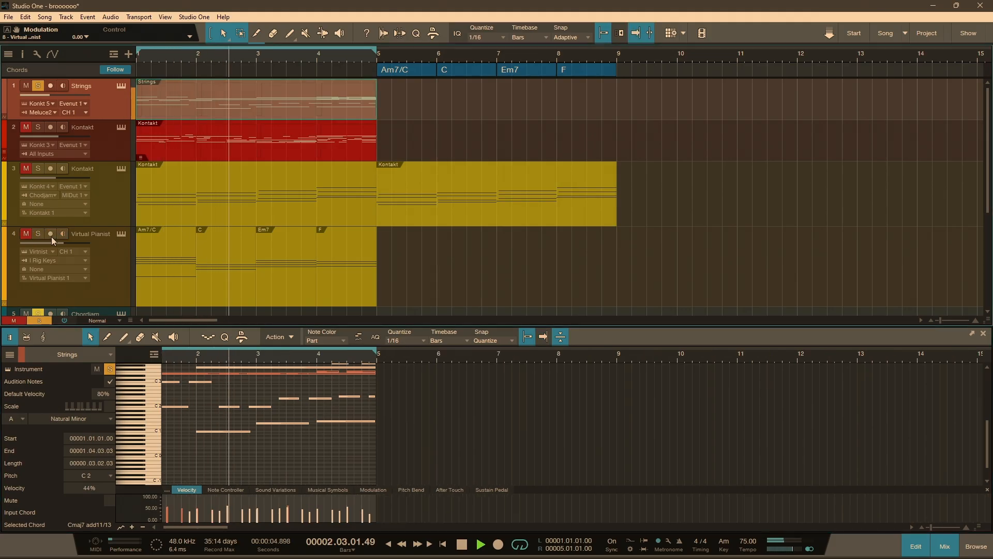
click(51, 234)
key(ctrl+s)
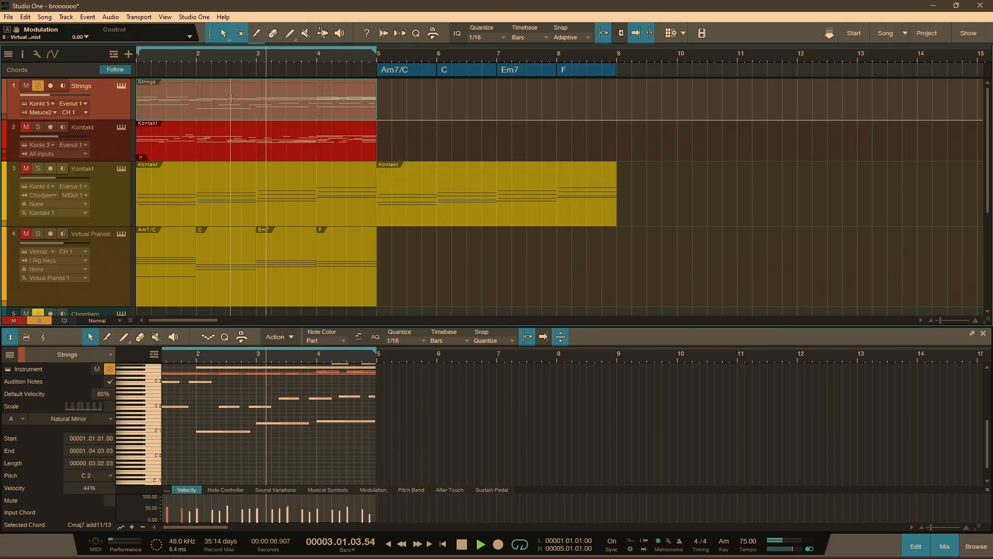
- Solo the red Kontakt track alongside Strings during playback, save the song and stop playback
click(37, 128)
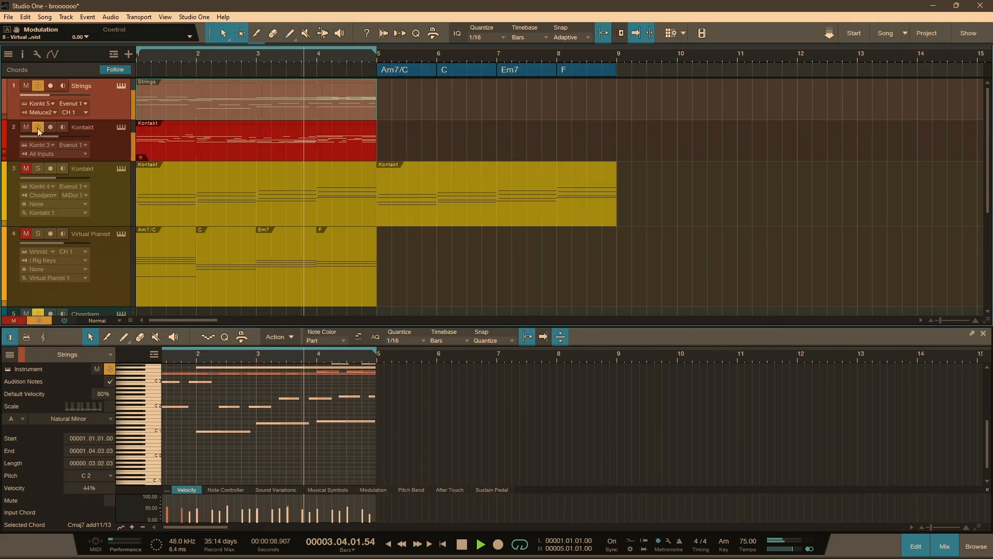
key(ctrl+s)
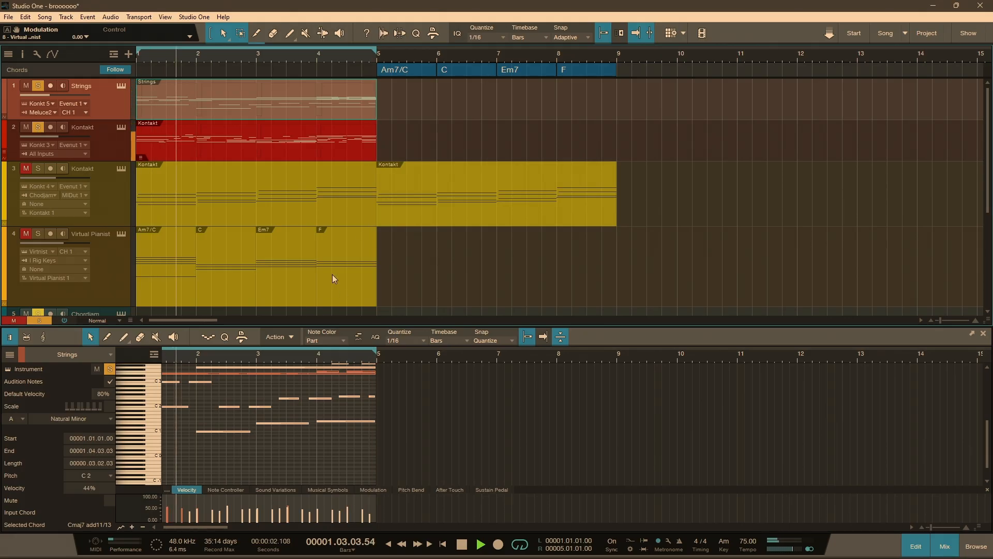
key(ctrl+s)
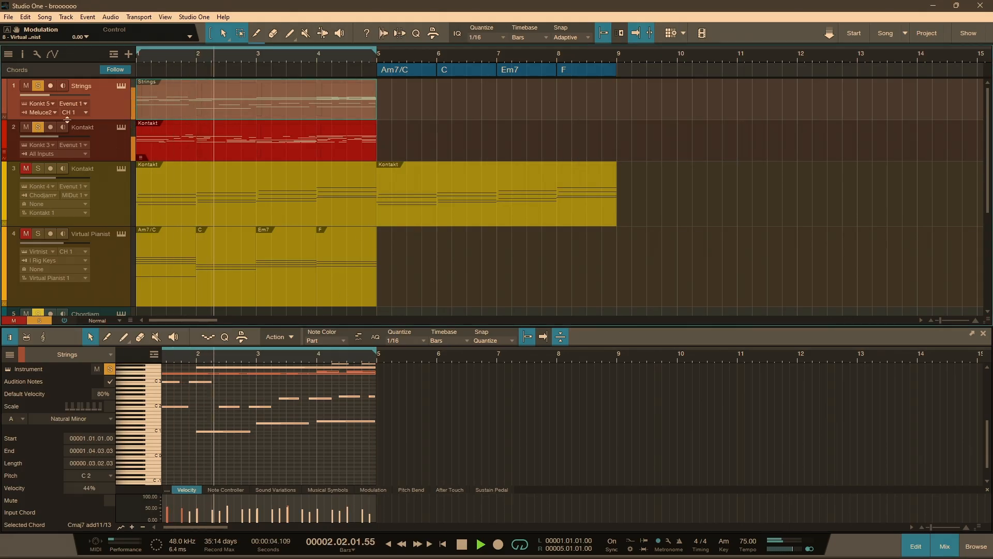
key(space)
- Solo the Virtual Pianist track, open its instrument and select the F phrase after trying its neighbours
click(38, 235)
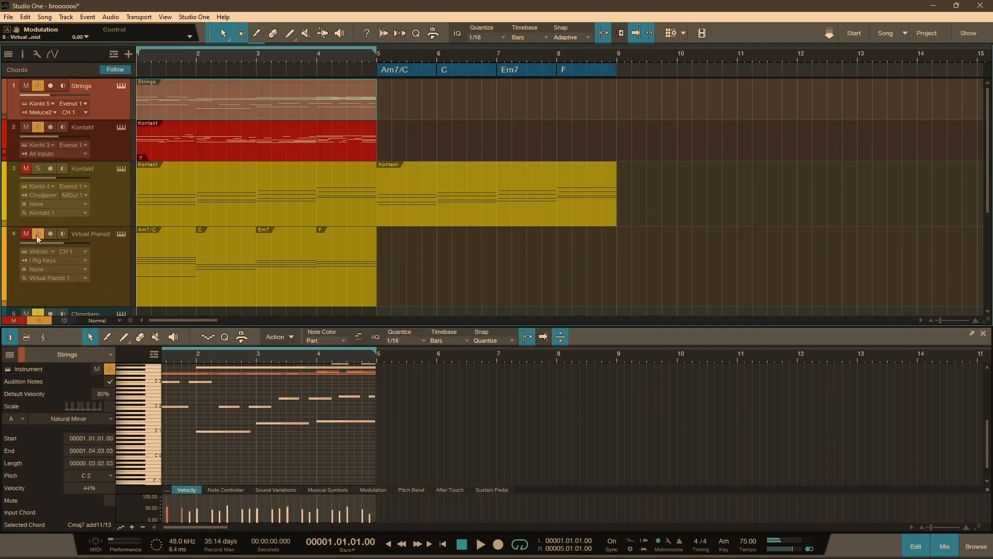
click(120, 234)
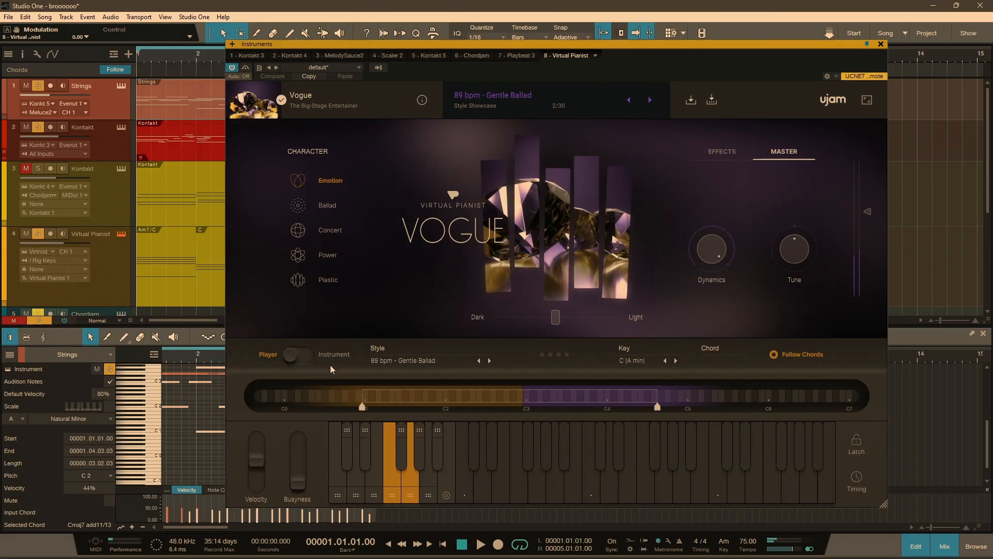
click(376, 476)
click(395, 482)
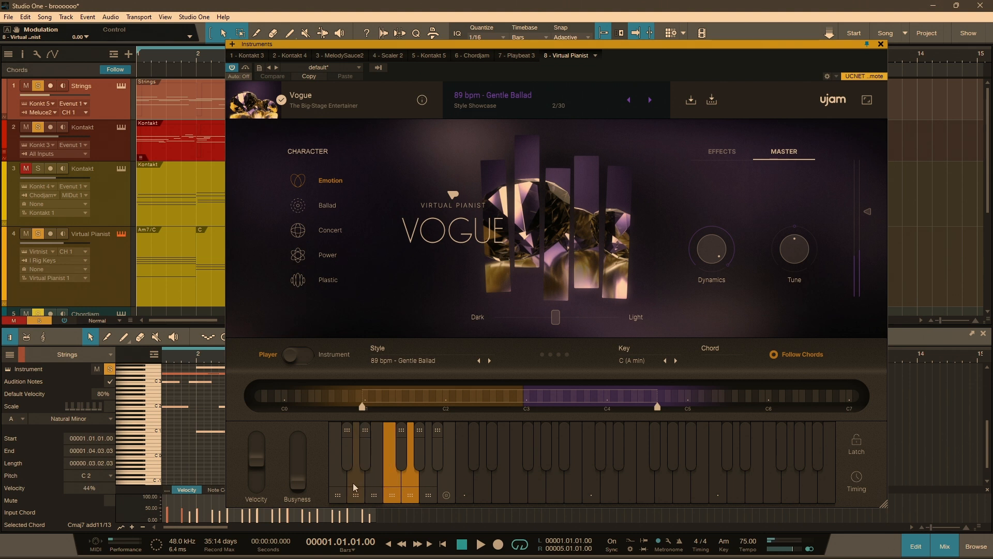
click(409, 486)
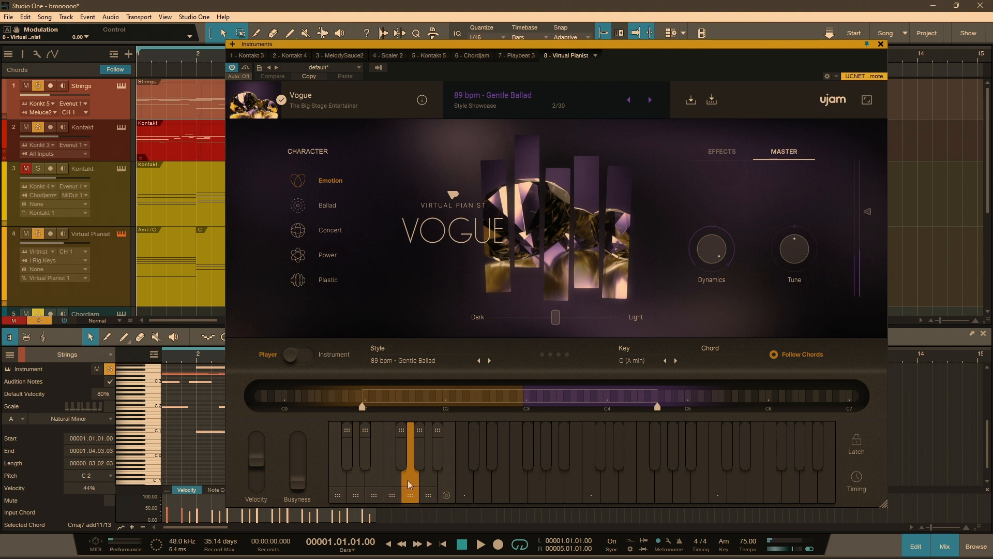
click(392, 487)
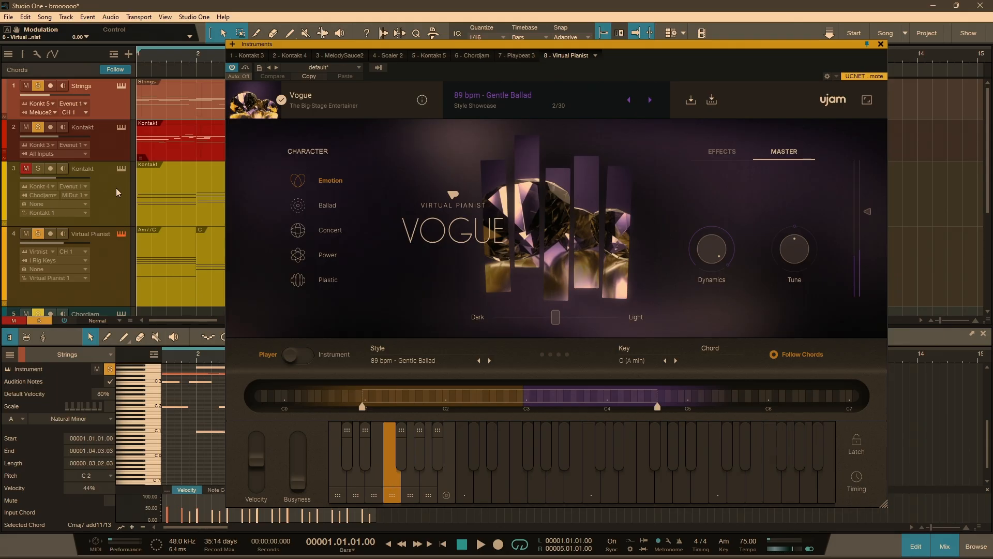
- During playback, arm the Virtual Pianist track with its volume at -5.4 dB and solo the upper yellow Kontakt track
key(space)
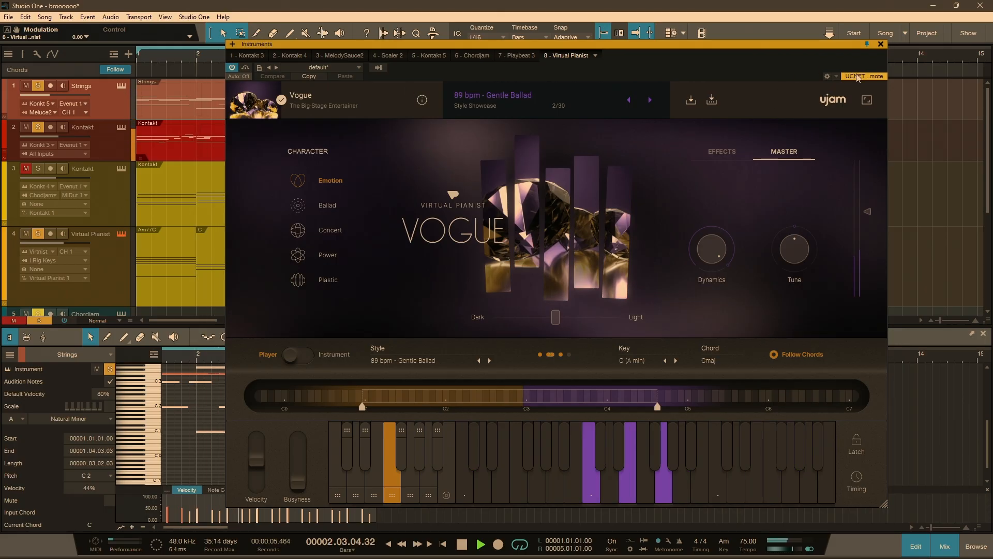
drag(710, 48, 783, 68)
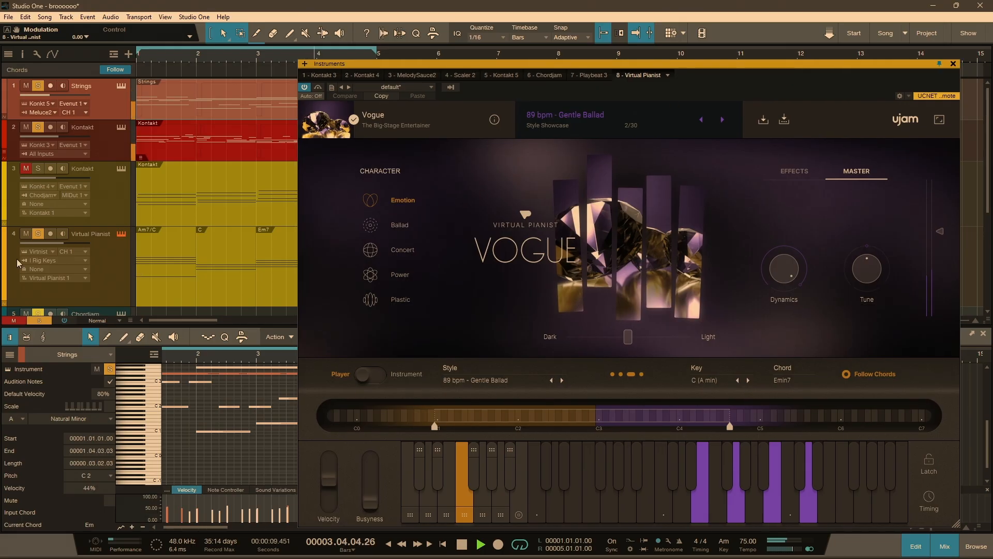
click(29, 244)
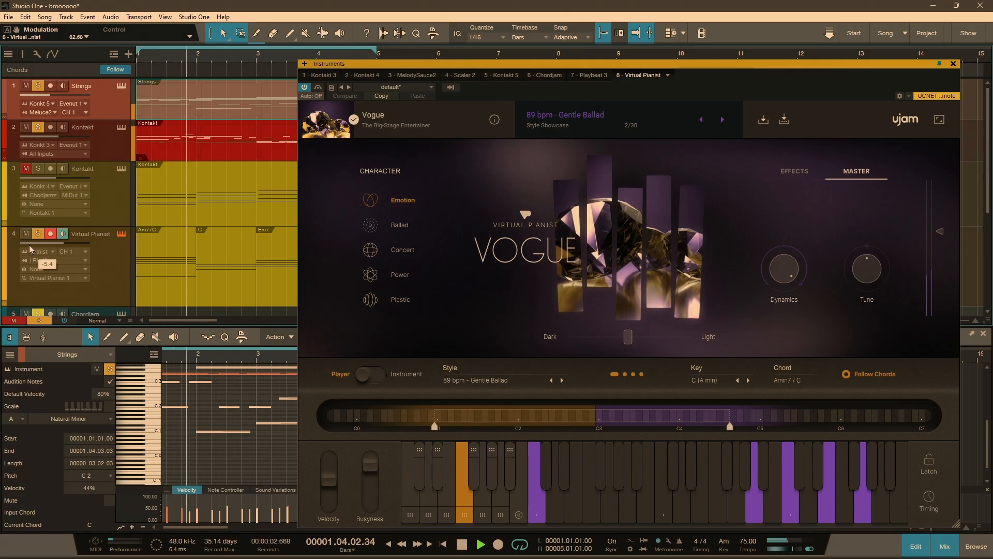
click(28, 170)
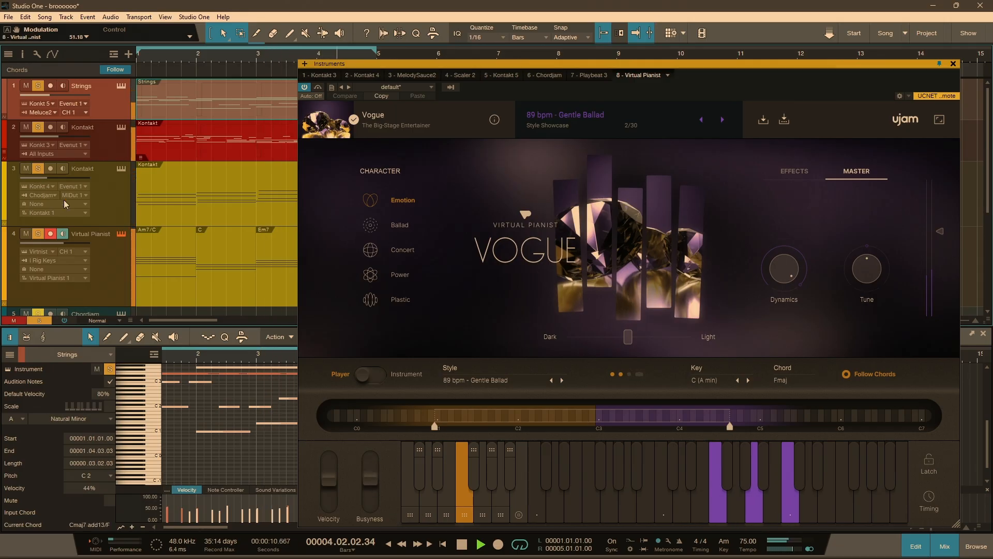
- Switch Virtual Pianist to the A phrase, trigger the F# and G# fills during playback, and stop
click(499, 500)
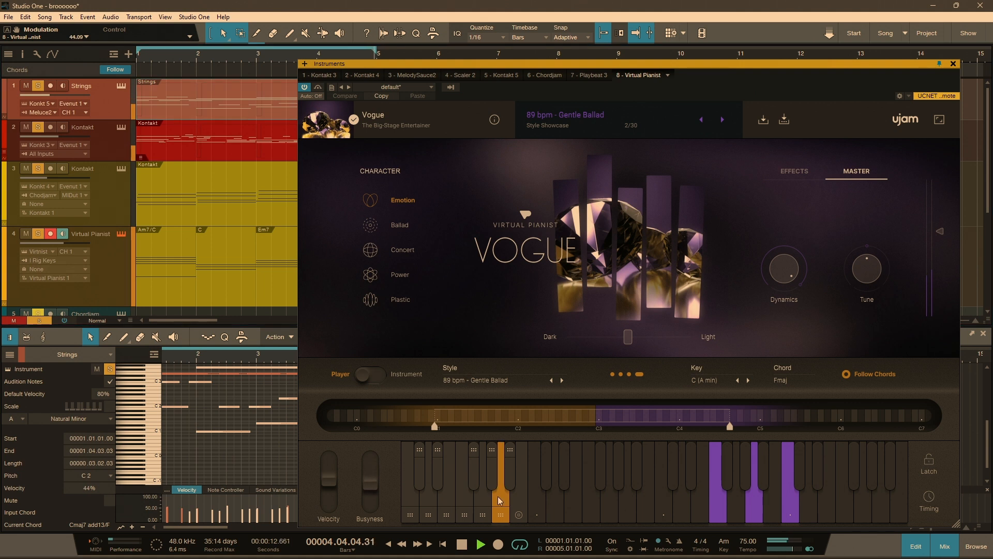
click(474, 480)
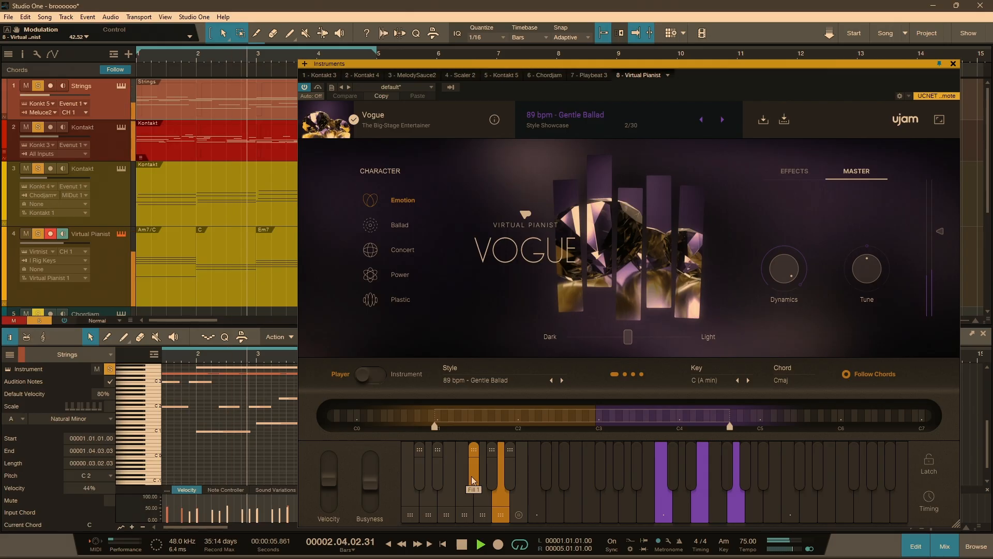
click(493, 480)
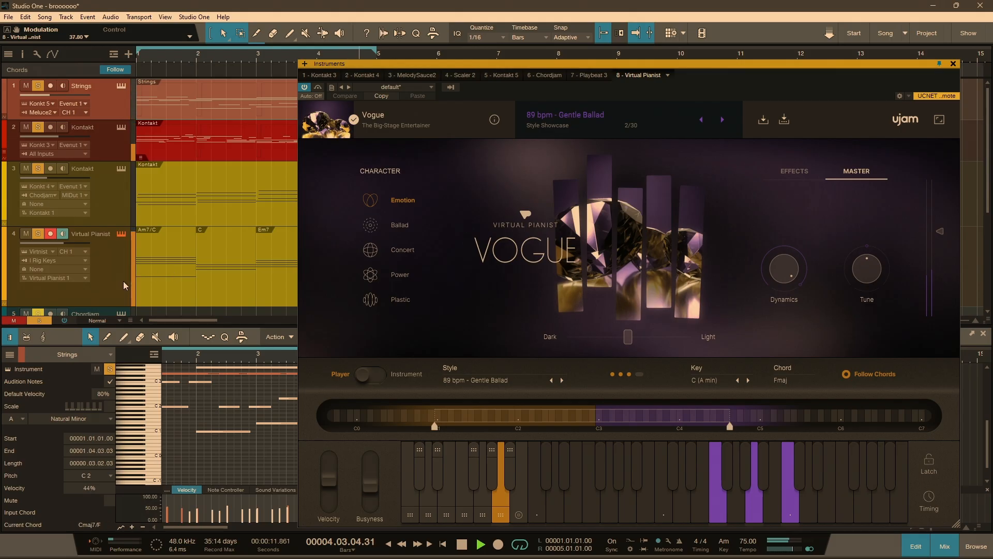
key(space)
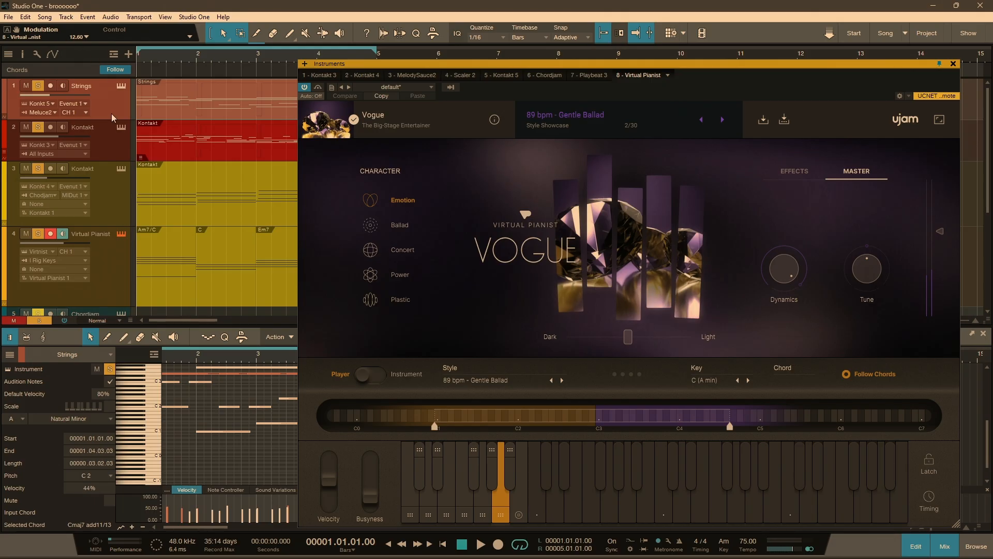
- Examine the Mallet Flux instrument on the red Kontakt track and the Hyperion Strings Elements instrument on the Strings track
click(121, 128)
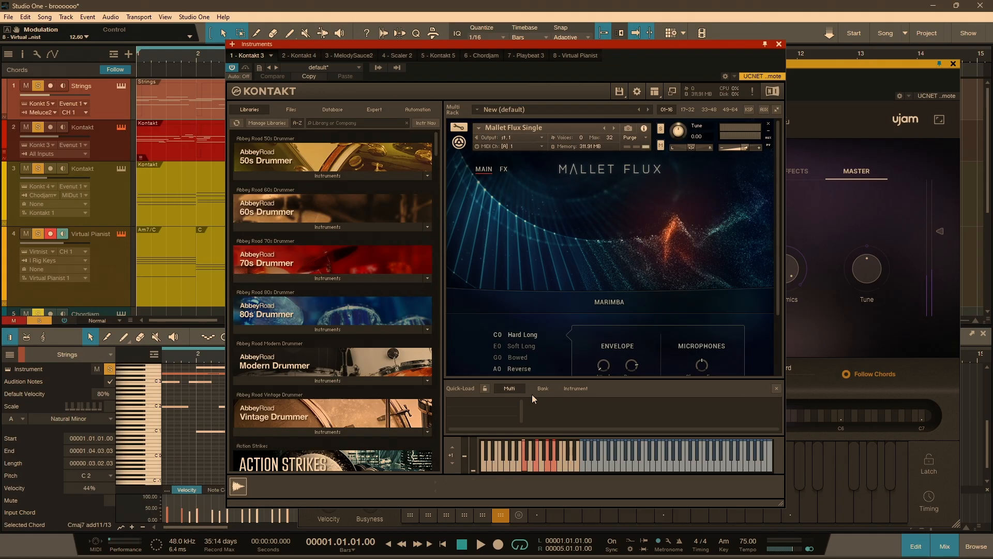
click(639, 470)
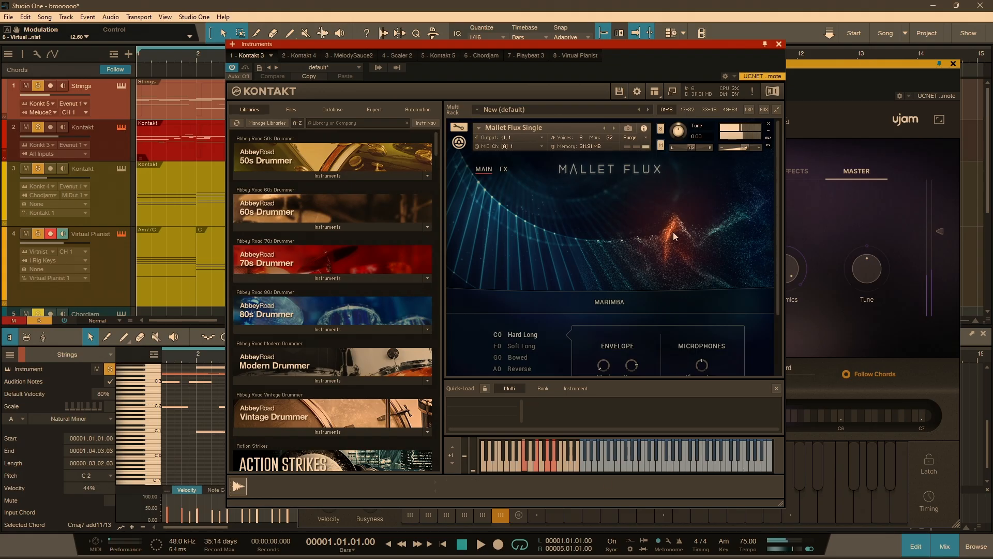
click(779, 45)
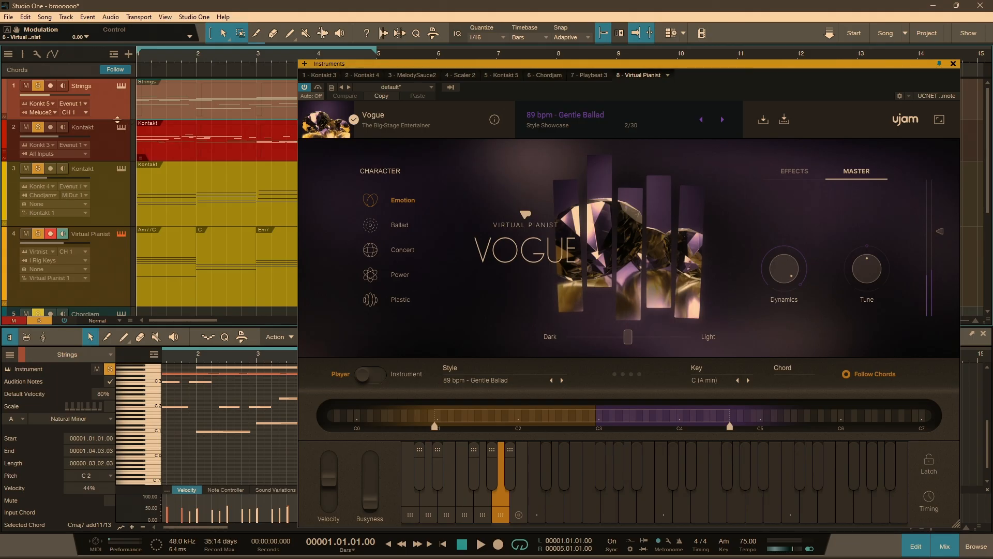
click(122, 86)
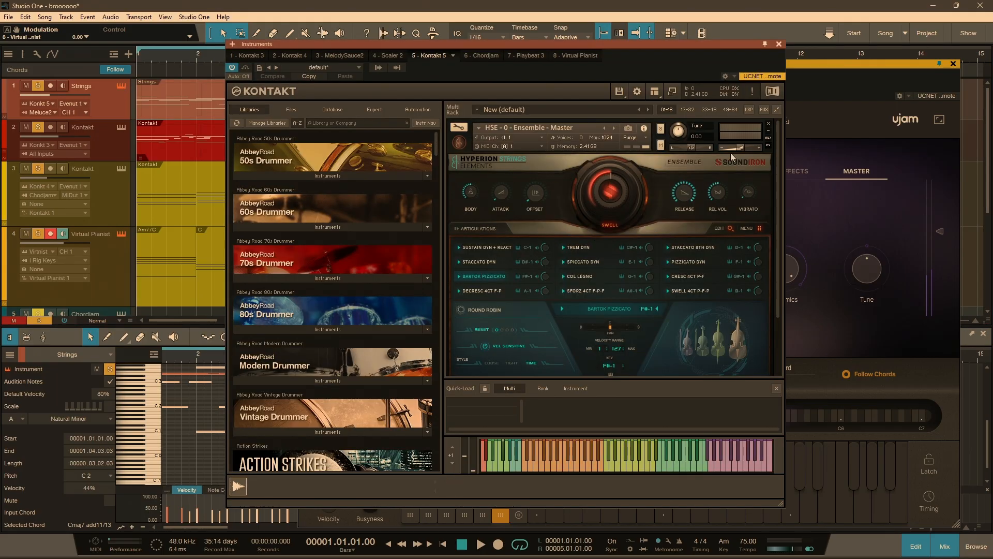
click(779, 45)
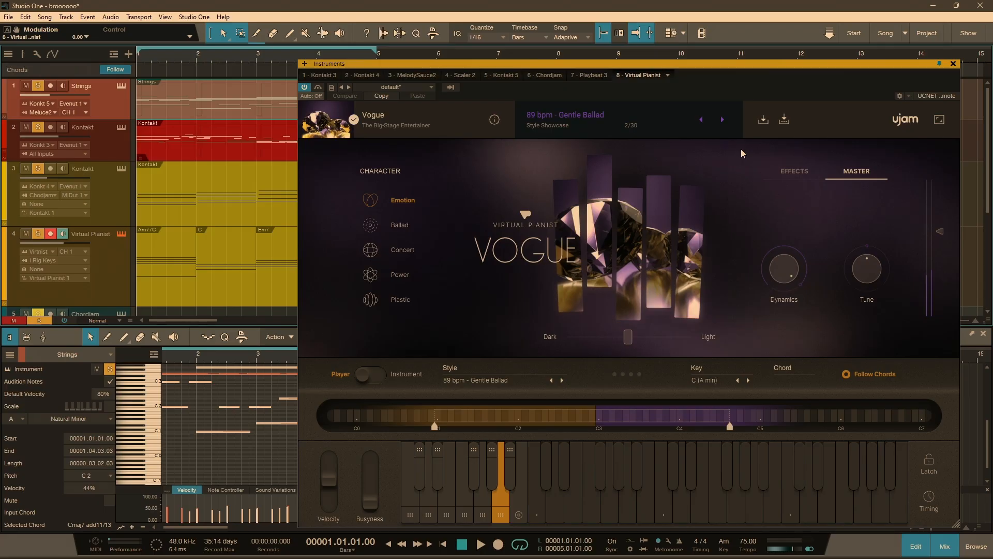
- Unsolo the Strings and both Kontakt tracks, and set the loop range to the Virtual Pianist track's Em7 clip at bar 3
click(38, 85)
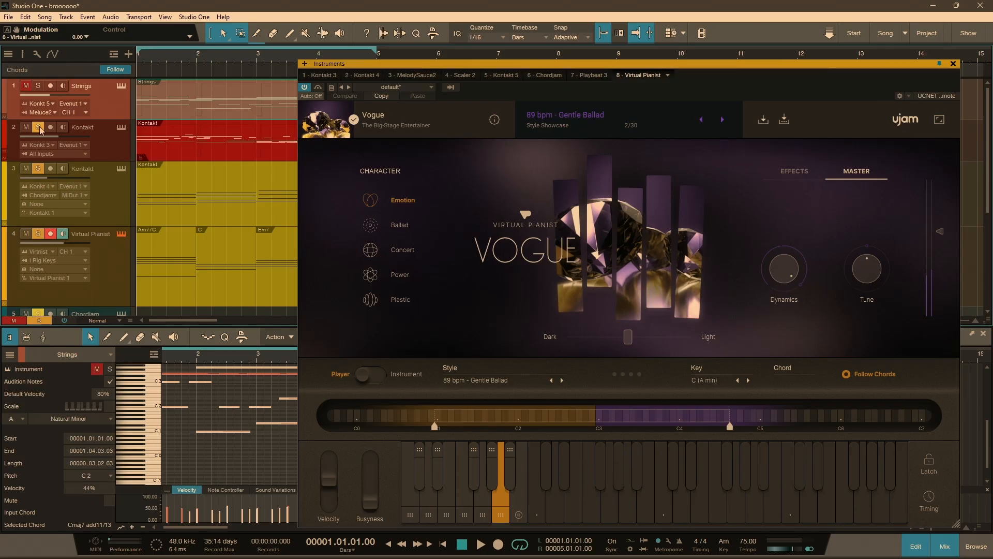
click(26, 168)
click(261, 305)
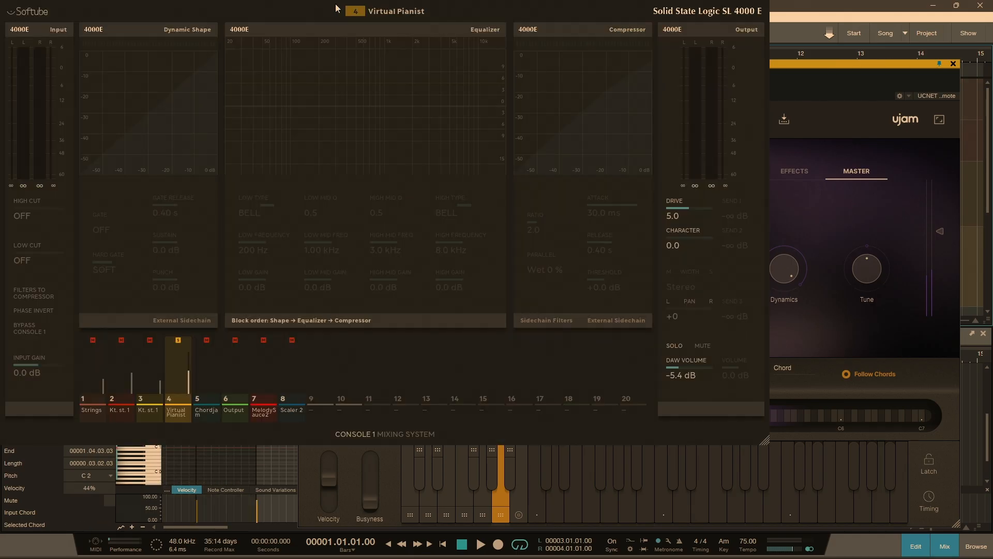
drag(323, 14, 433, 54)
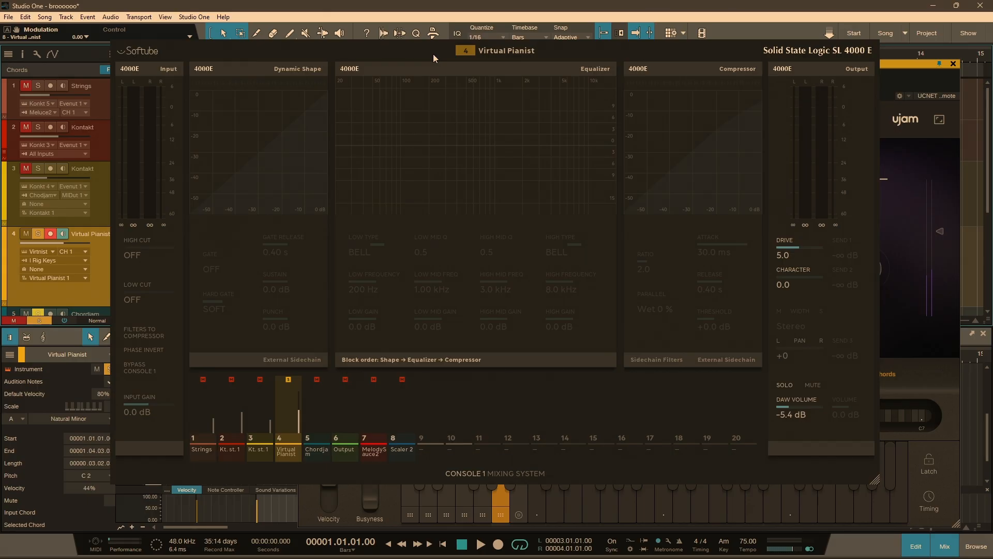
- During playback, set the Virtual Pianist channel's low cut to 20 Hz and low-mid EQ to -2.1 dB at 0.83 kHz with Q 0.9, and unsolo the track
key(space)
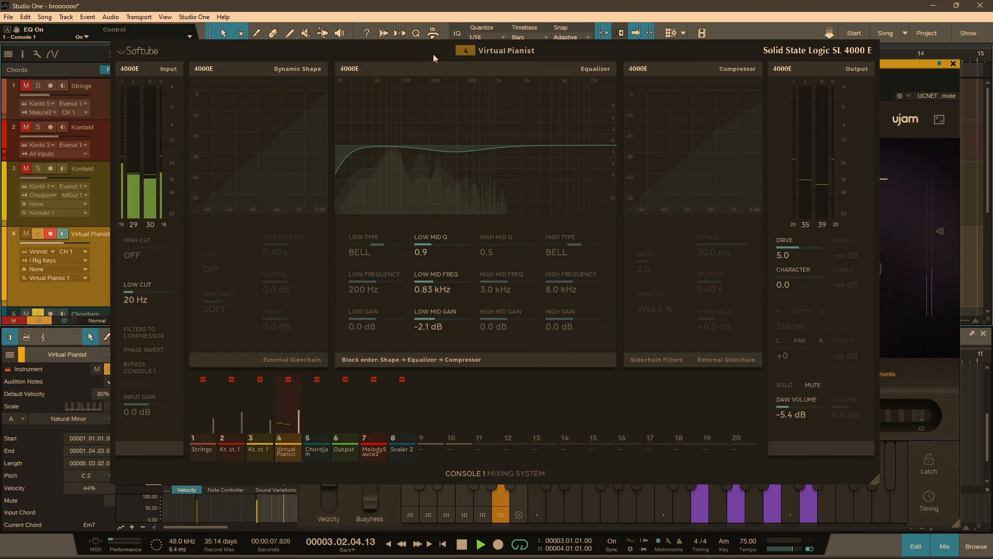
key(space)
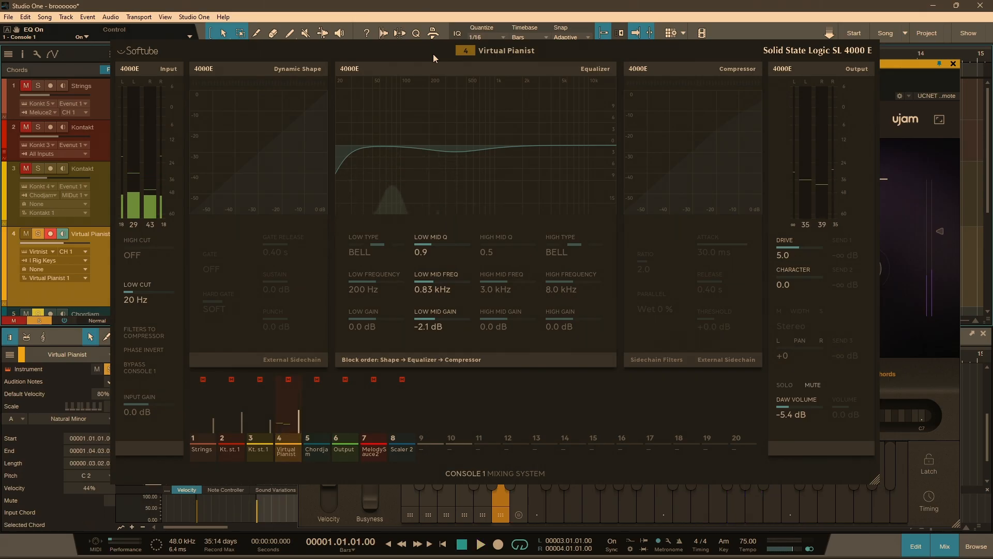
click(39, 313)
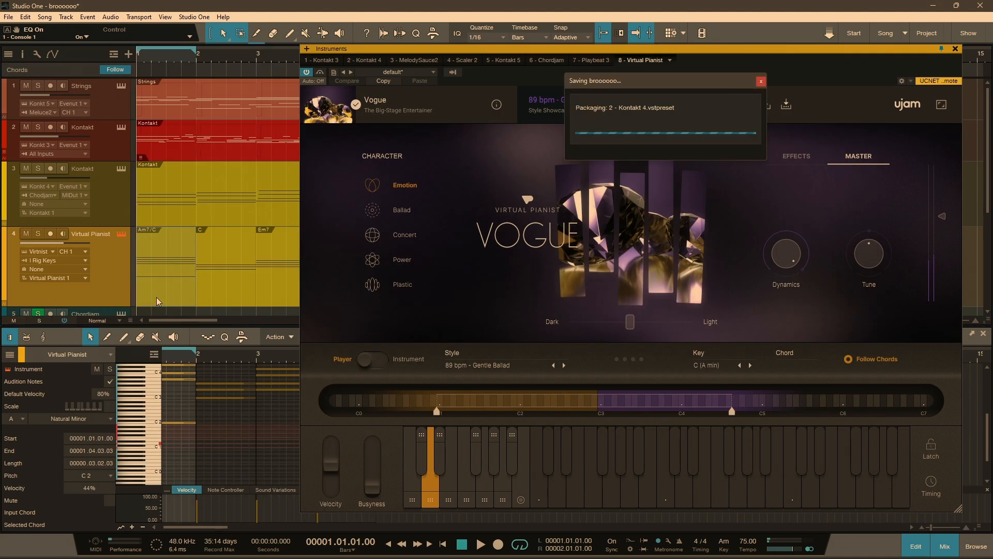
- Set the loop range to the yellow Kontakt track's first clip, bars 1 to 5, and raise Virtual Pianist's Busyness during playback
key(ctrl+a)
scroll(158, 297, down, 3)
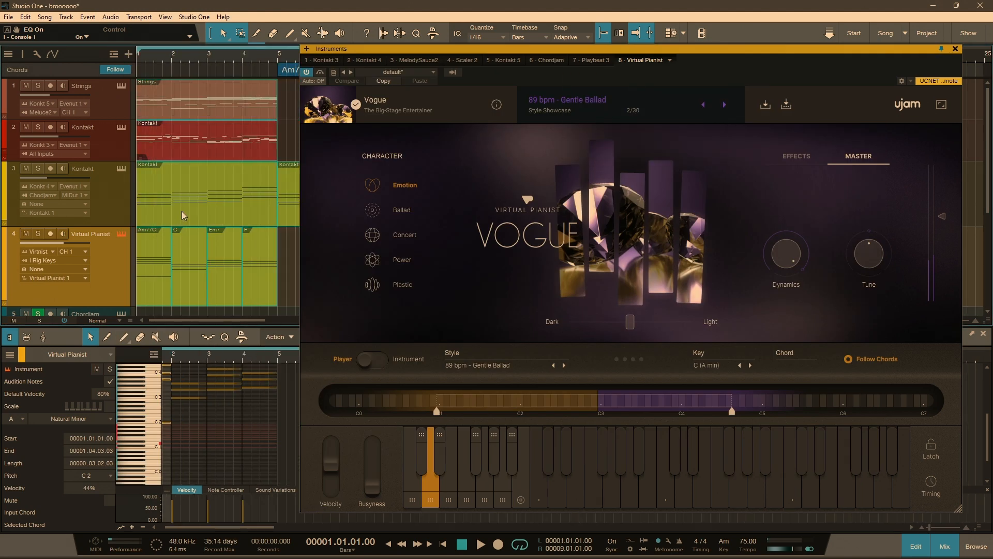
click(170, 215)
key(space)
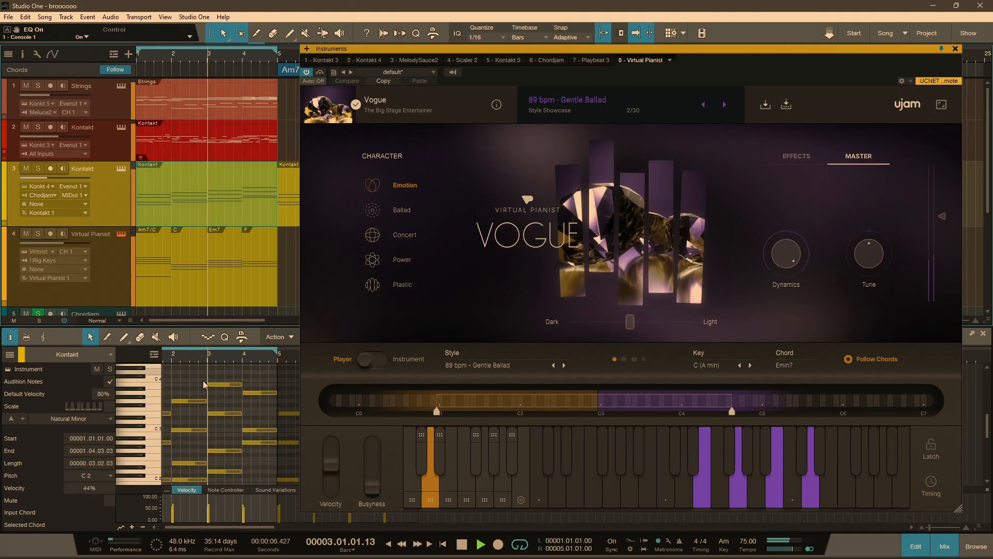
drag(370, 481, 370, 461)
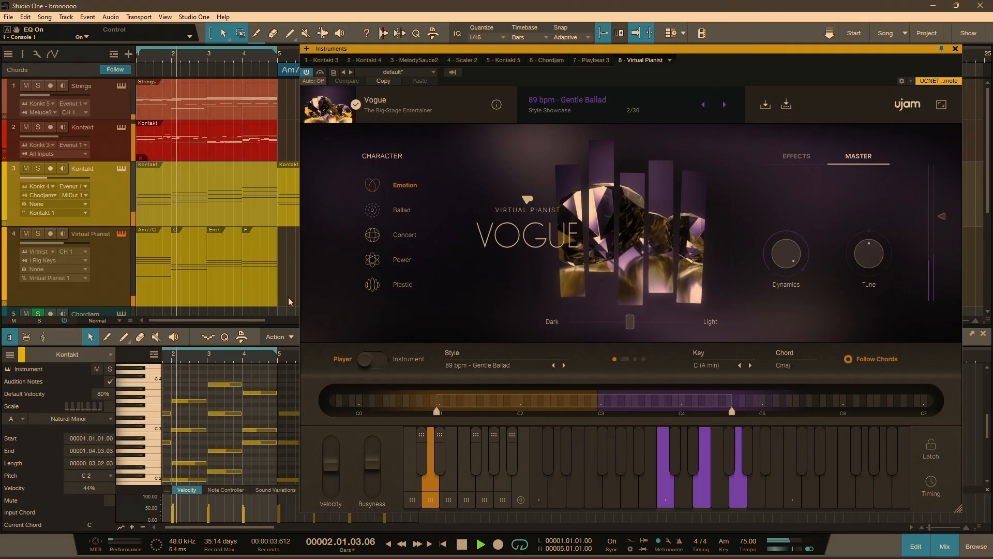
- Merge the Virtual Pianist track's Am7/C, C, Em7 and F clips into one clip, save the song, and stop playback
click(127, 305)
key(g)
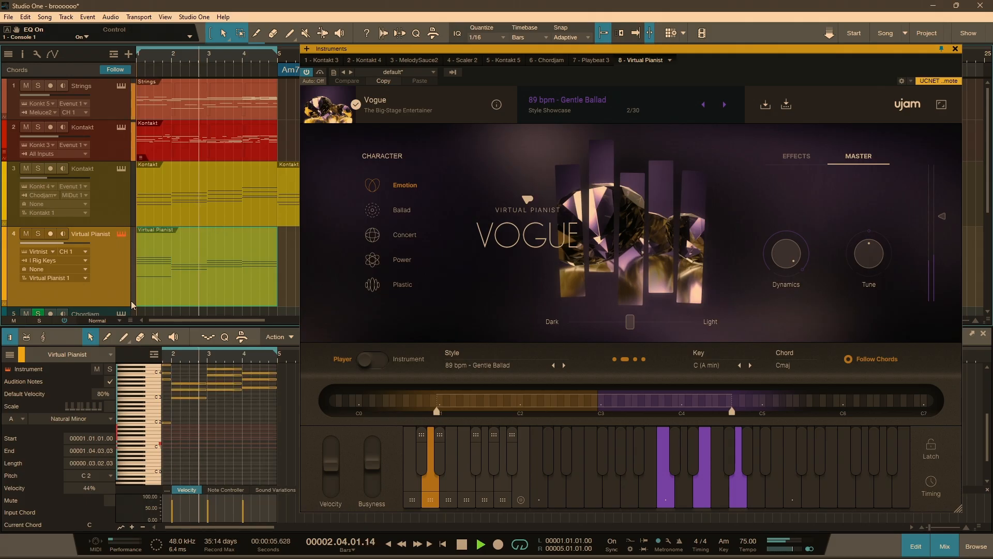
key(ctrl+s)
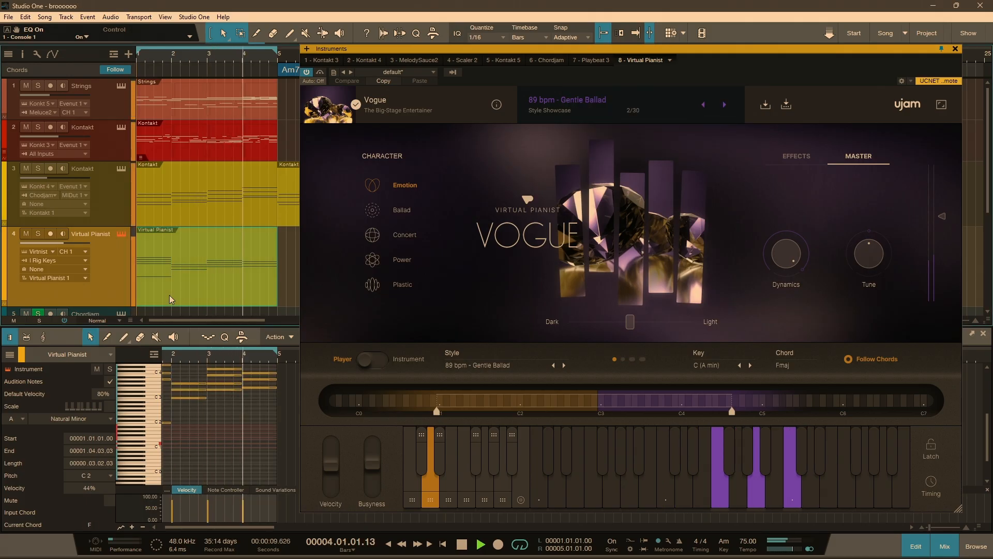
key(space)
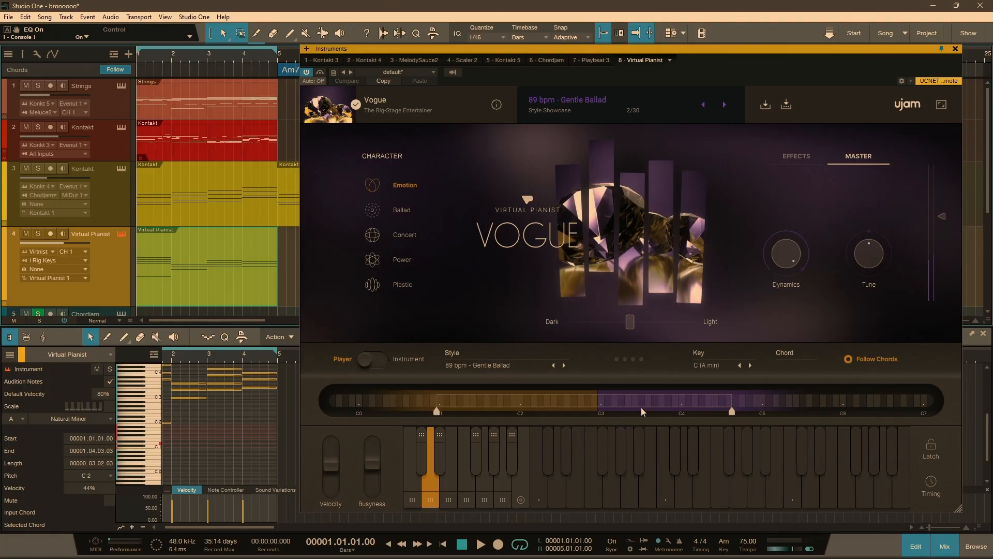
- Open the Strings clip's notes and step through them one by one to examine the phrase
click(180, 106)
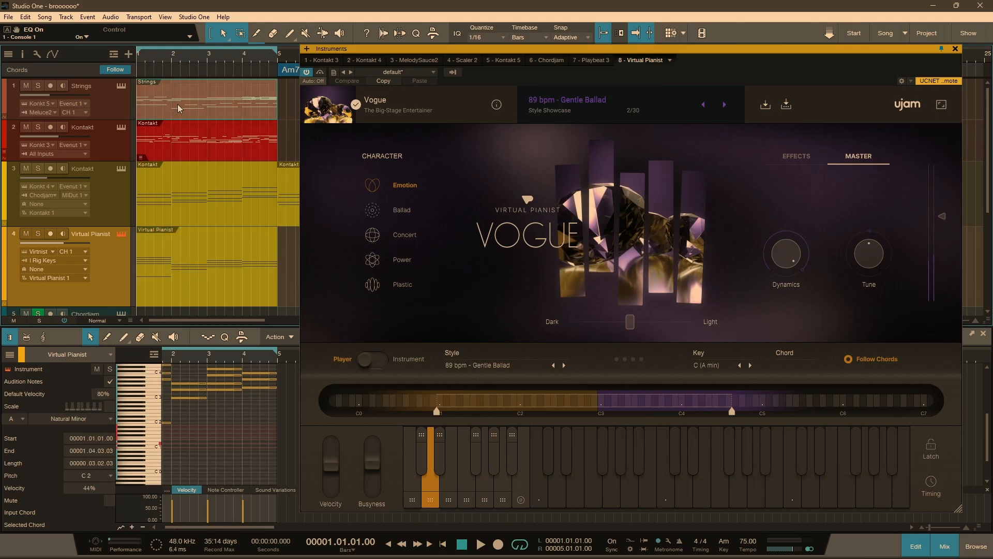
key(Right)
key(Right)
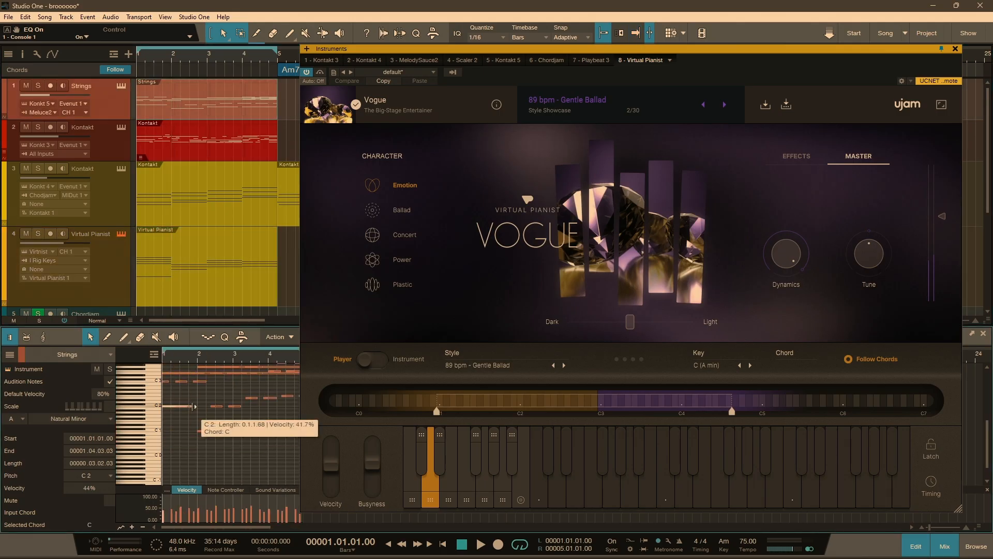
key(Right)
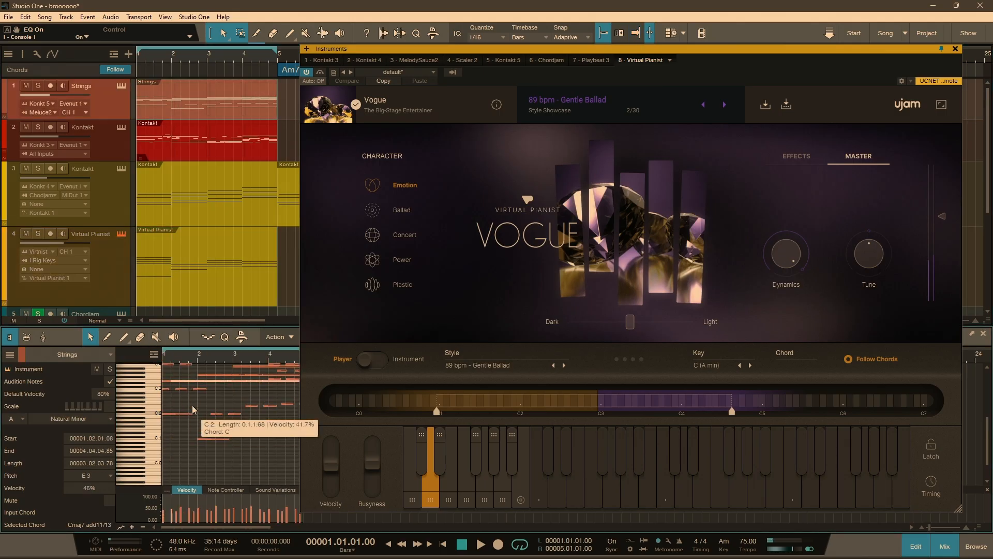
key(Right)
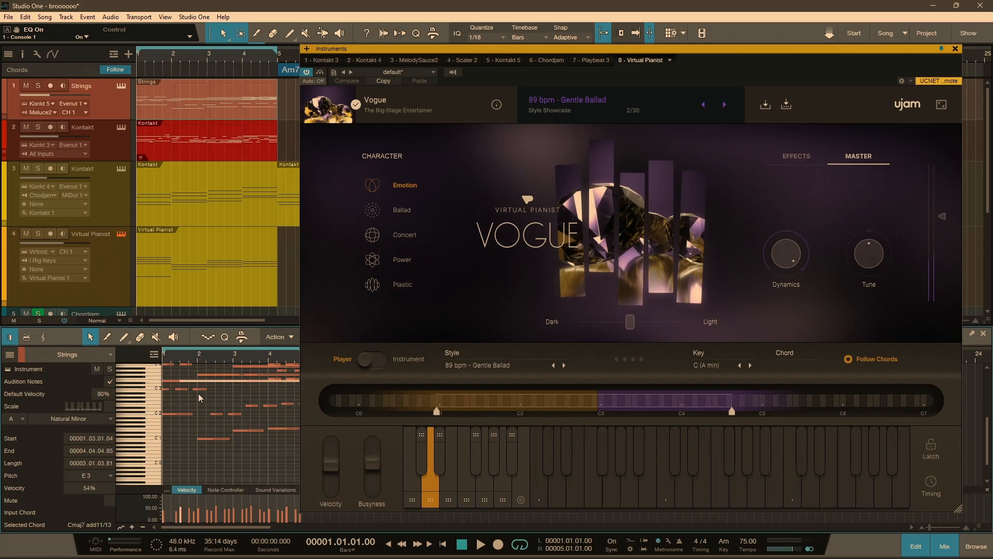
scroll(193, 409, up, 2)
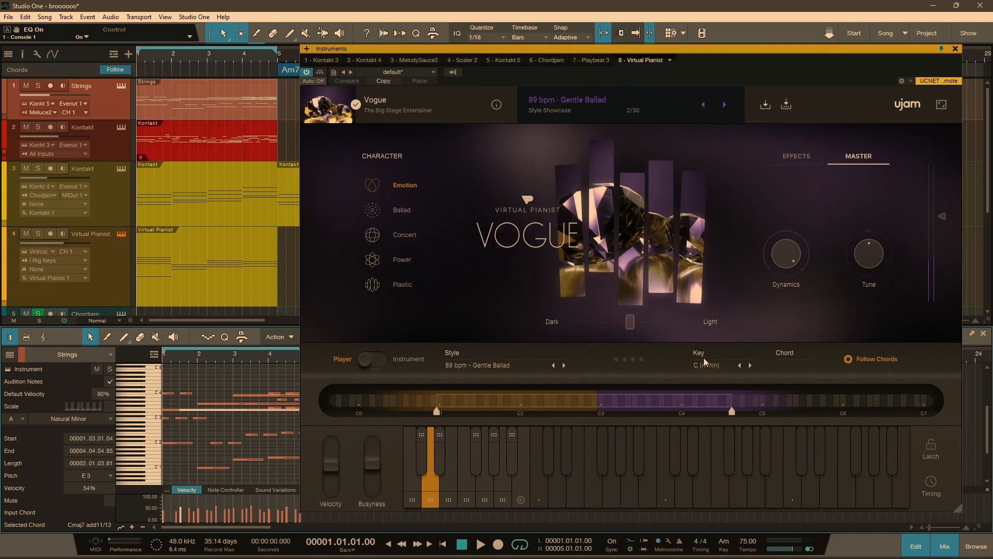
- Examine Virtual Pianist's Key and Chord readouts, and show its Finisher and Ambience effects settings
click(700, 371)
click(796, 370)
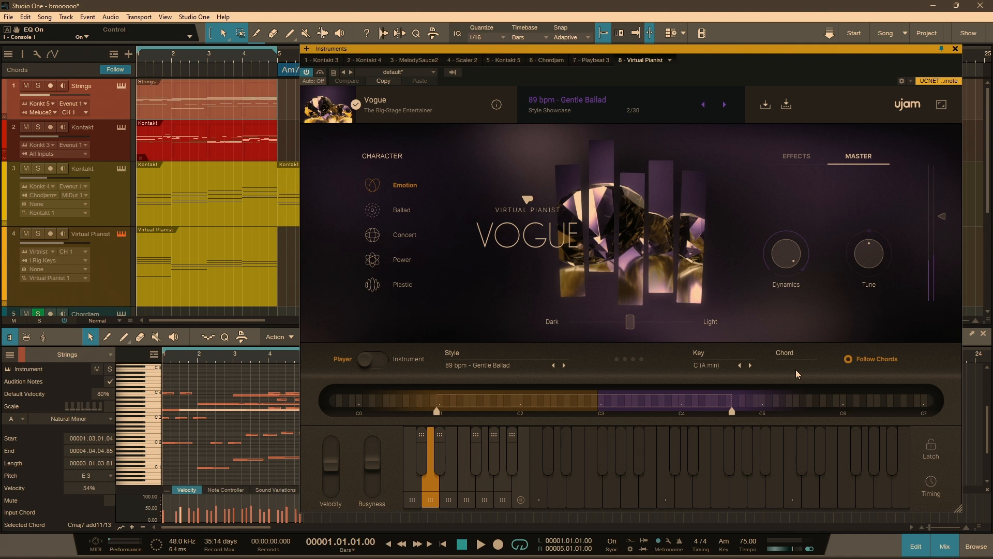
click(793, 159)
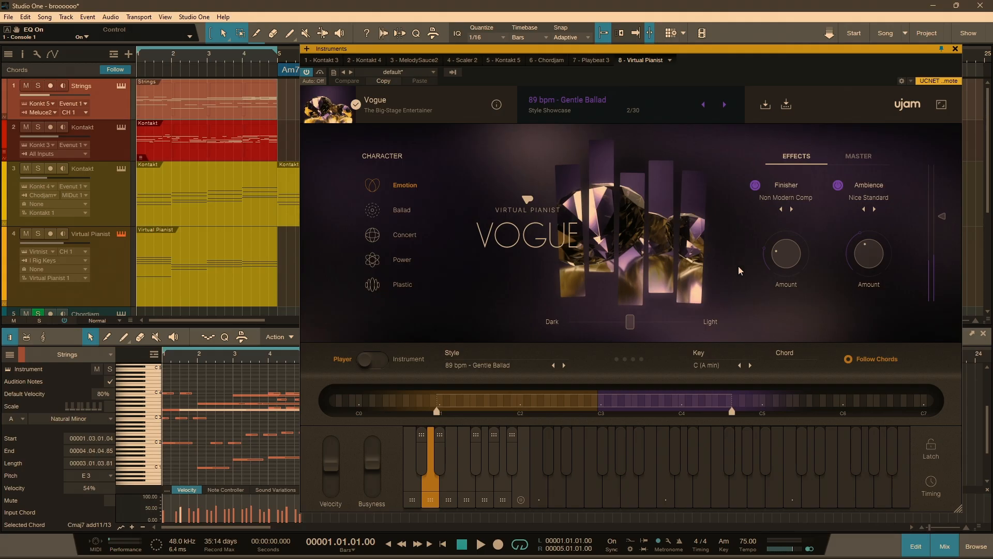